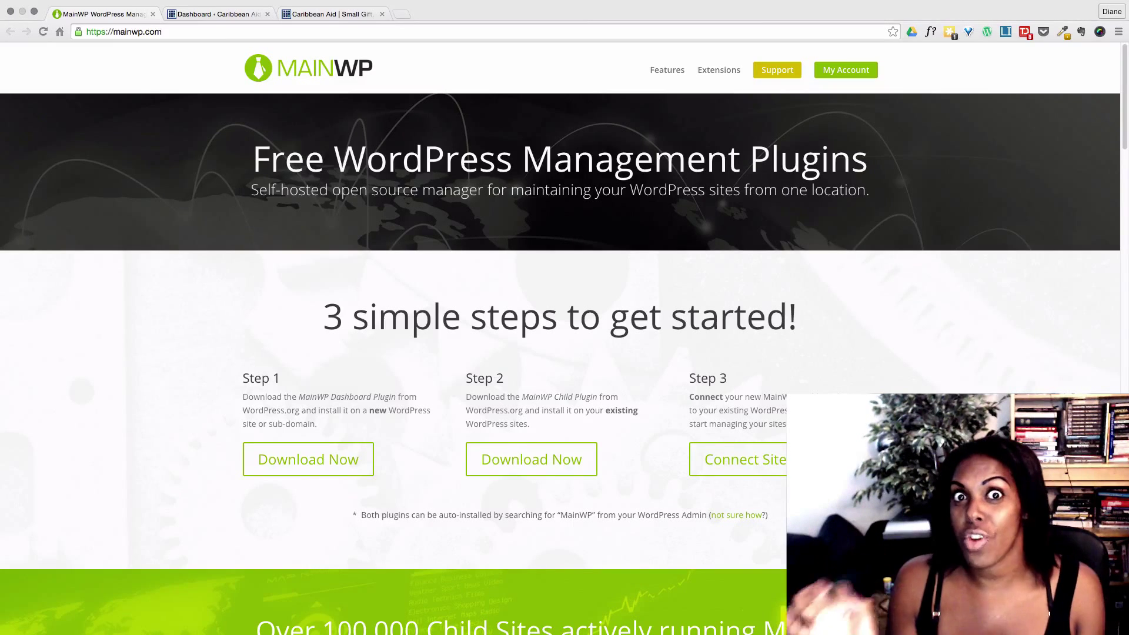
# Switch to the 'Dashboard · Caribbean Aid' browser tab.
pyautogui.hotkey('ctrl', 'Tab')
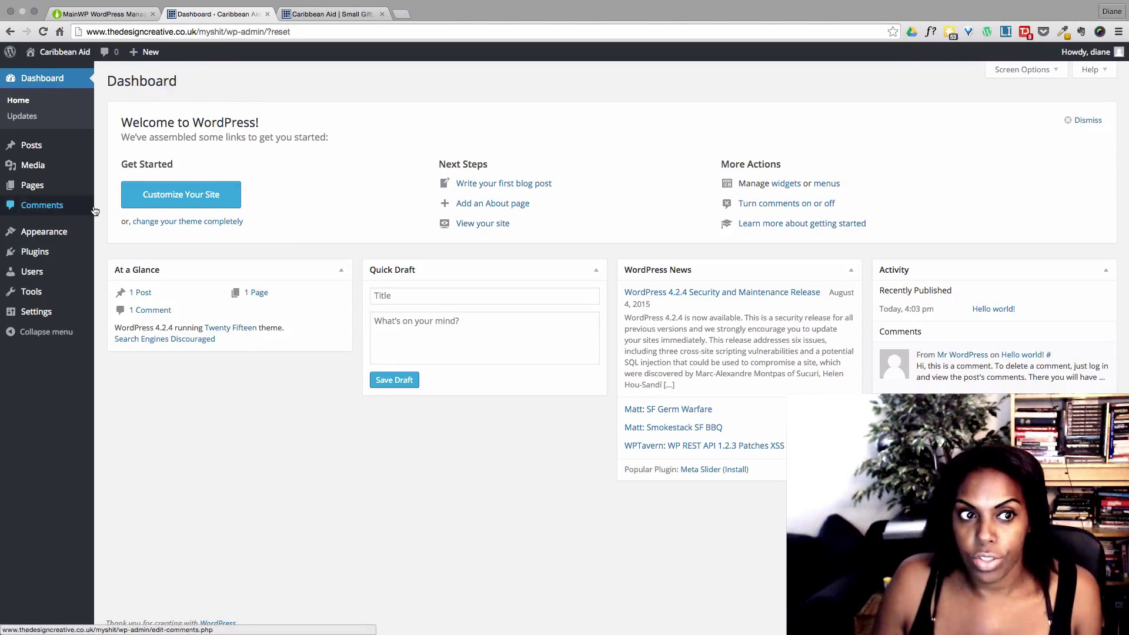
# Search Add New plugins for 'mainwp' and install the MainWP 2.0.23 plugin.
pyautogui.moveTo(53, 248)
pyautogui.click(118, 268)
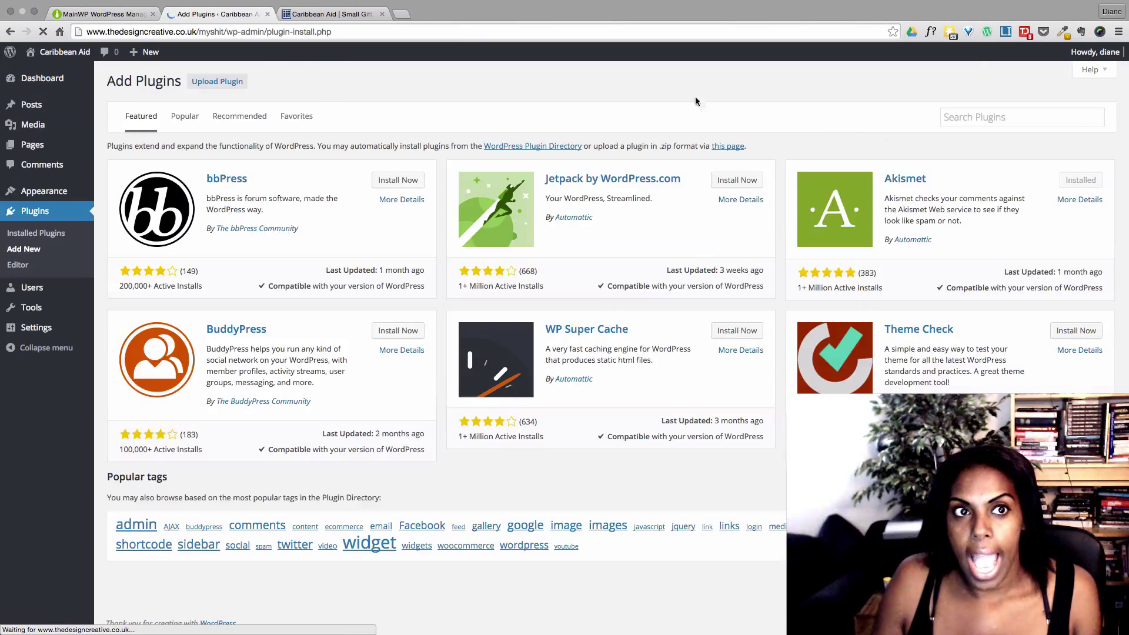
pyautogui.click(952, 118)
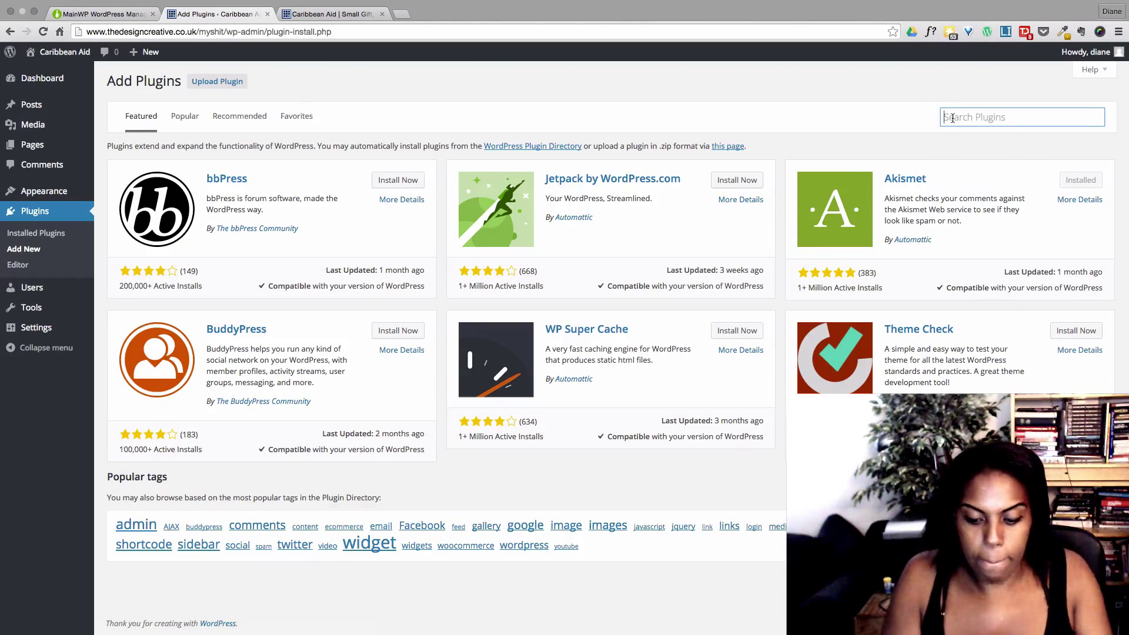
pyautogui.write('main wp')
pyautogui.press('Return')
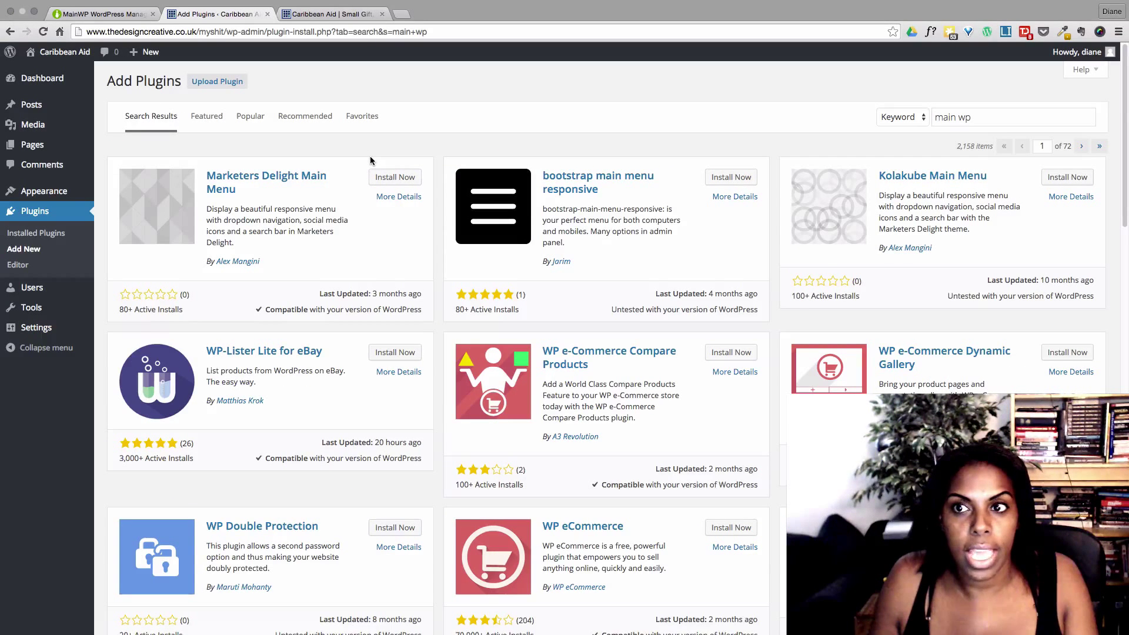
pyautogui.click(960, 117)
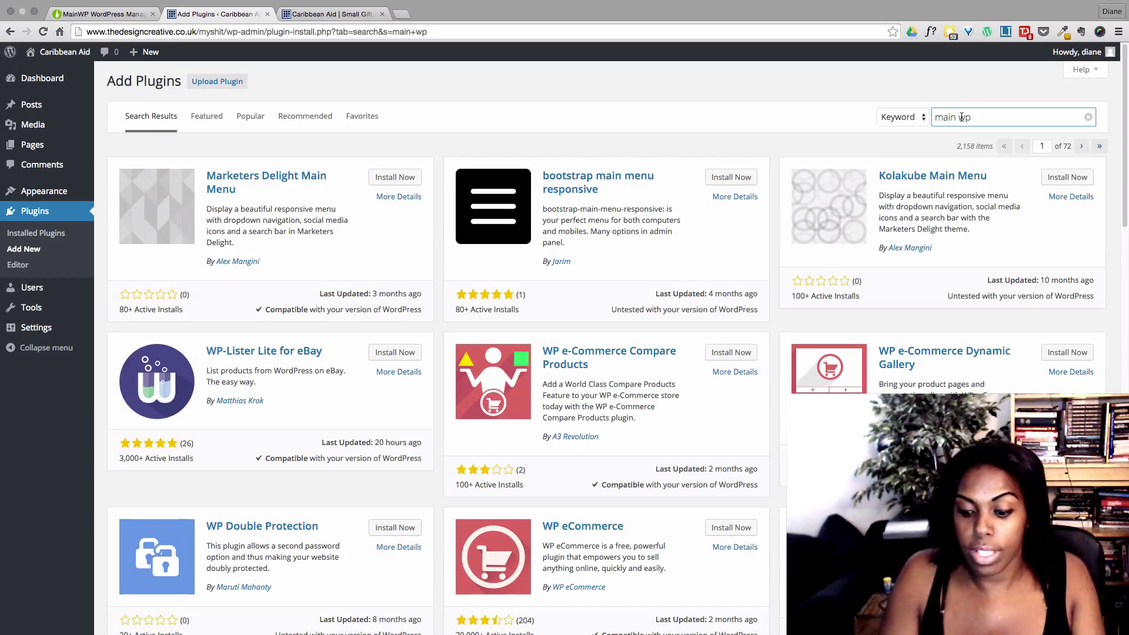
pyautogui.press('BackSpace')
pyautogui.press('Return')
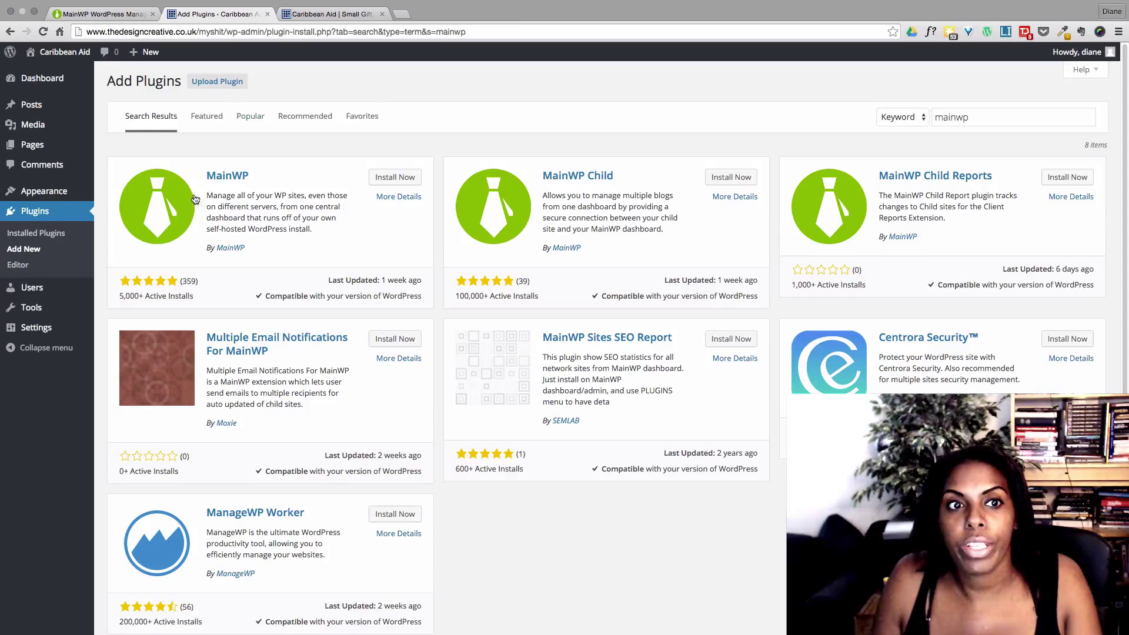
pyautogui.click(391, 177)
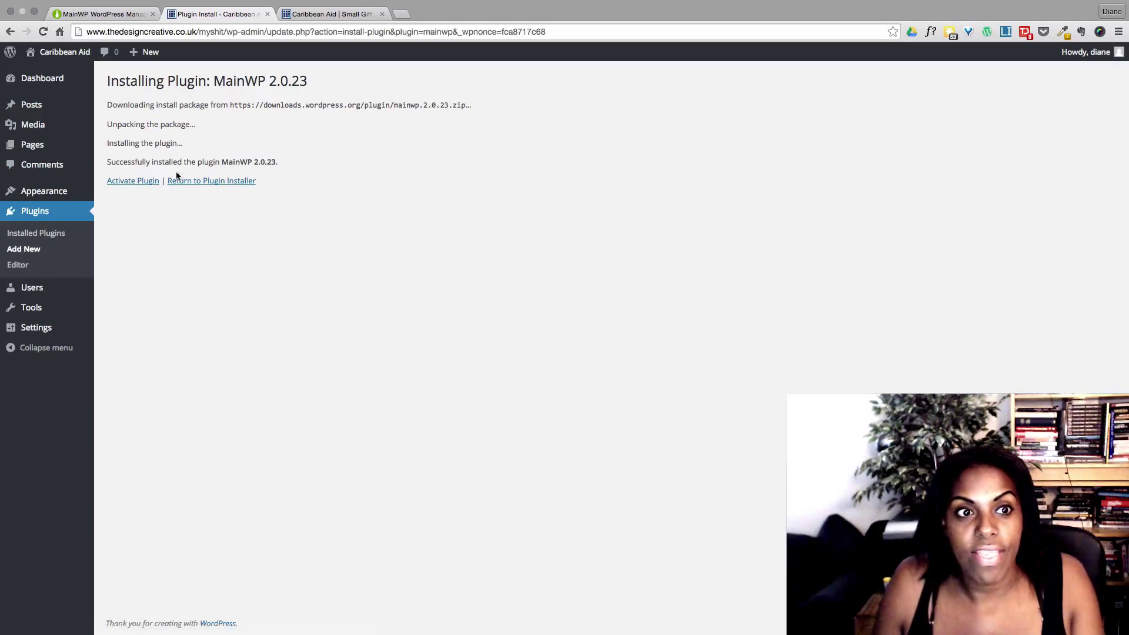
# Activate the MainWP plugin and zoom the browser in on its Sites page.
pyautogui.click(141, 181)
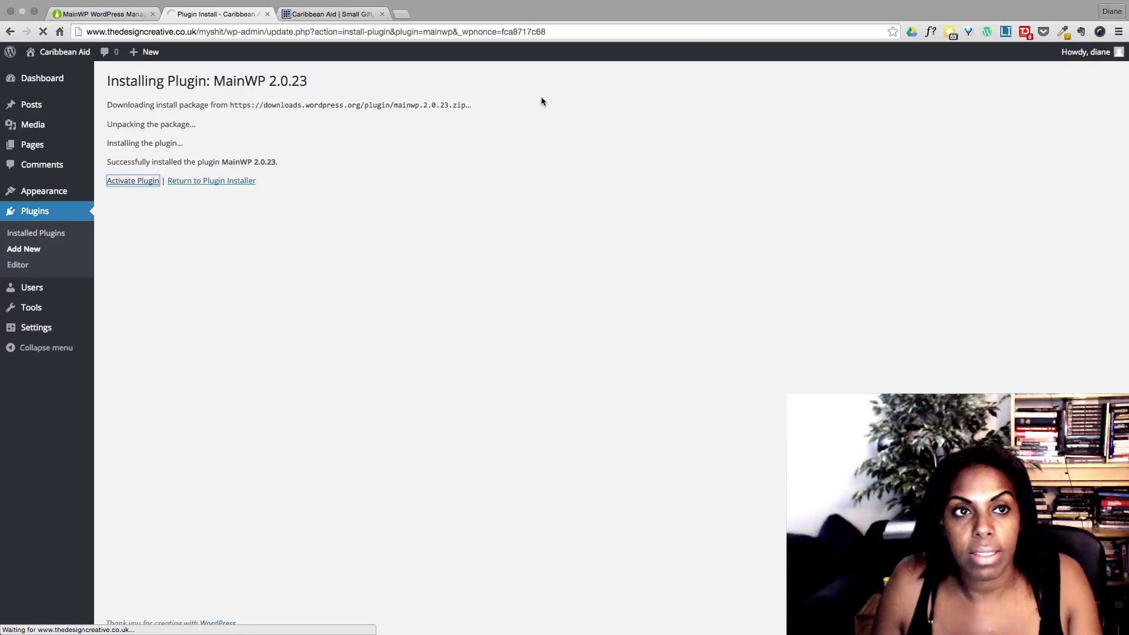
pyautogui.press('super+equal')
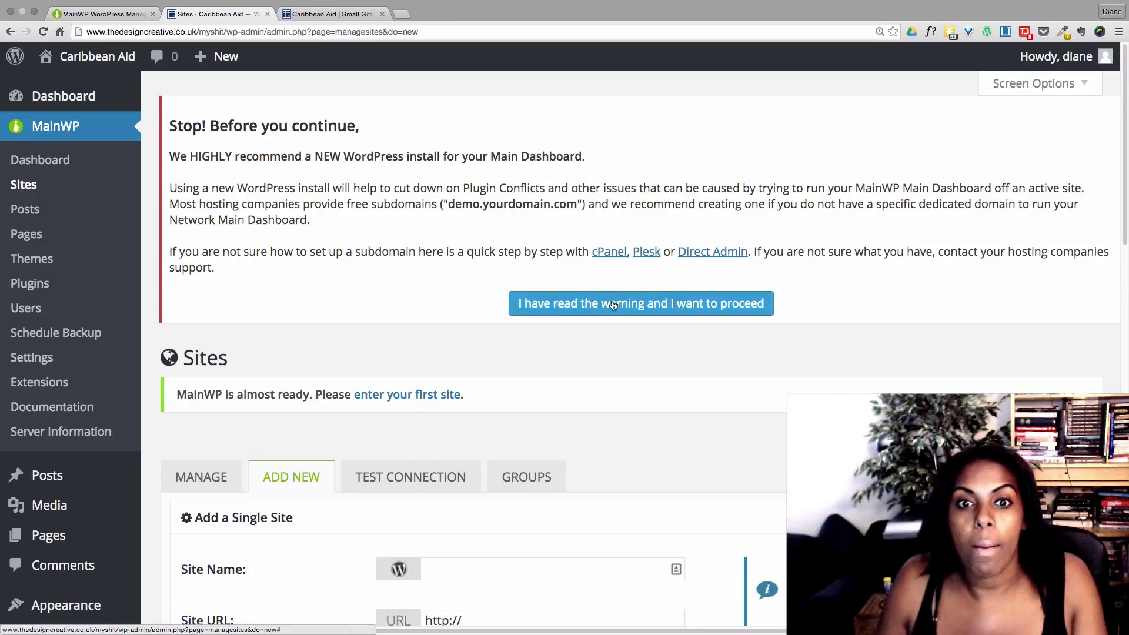
# Acknowledge the fresh-install warning and look over MainWP's Add New site form.
pyautogui.click(651, 310)
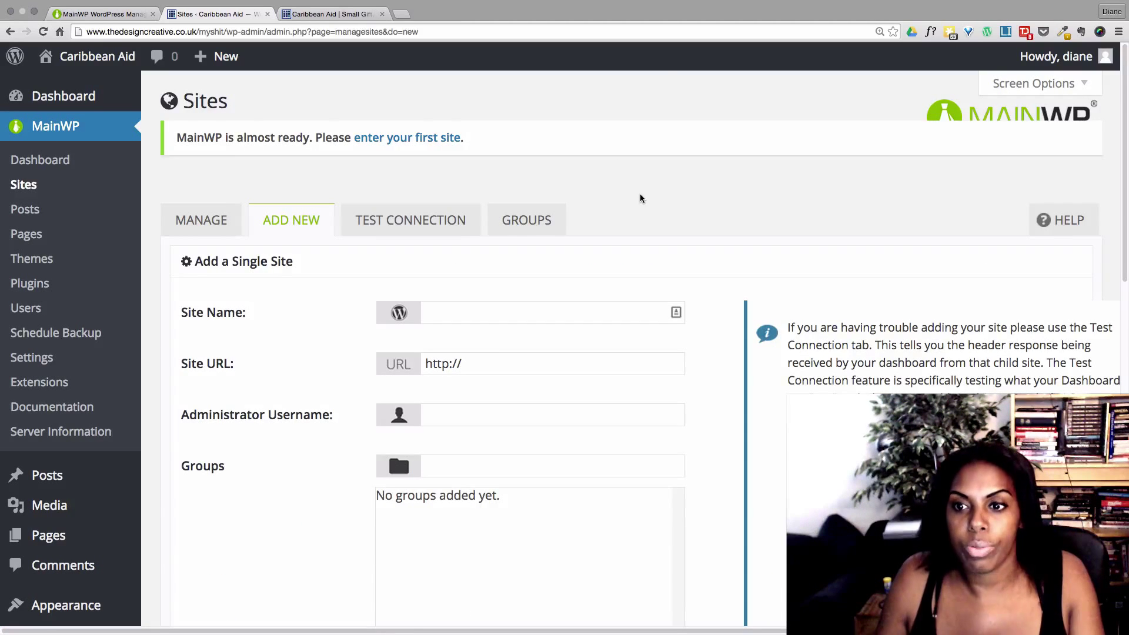
pyautogui.scroll(-5, 640, 198)
pyautogui.scroll(5, 640, 198)
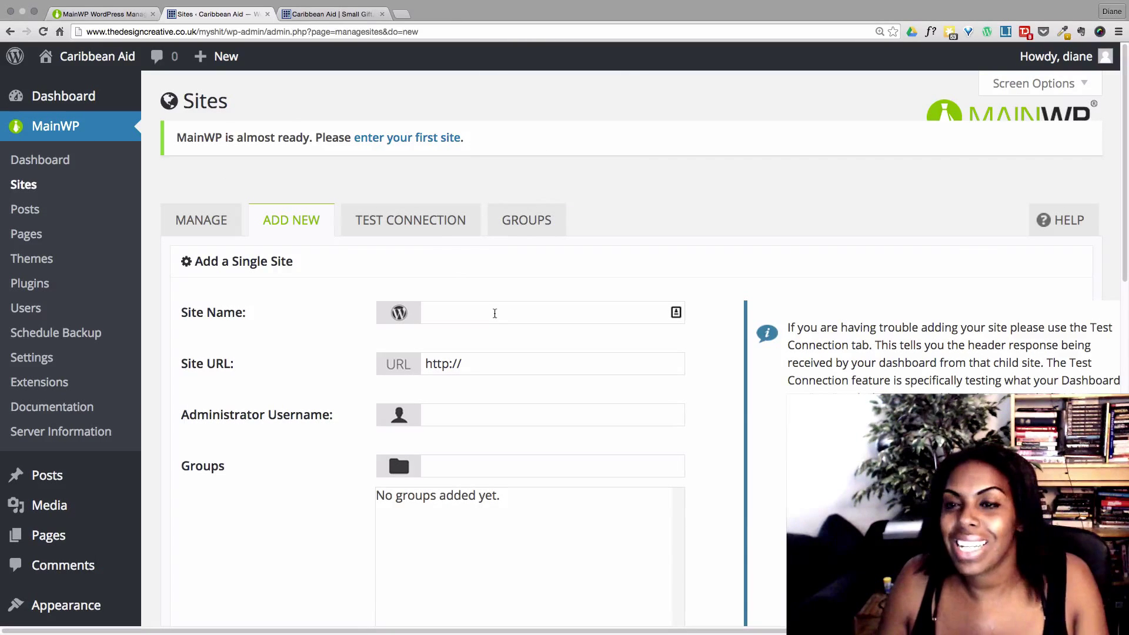
pyautogui.hscroll(1, 541, 209)
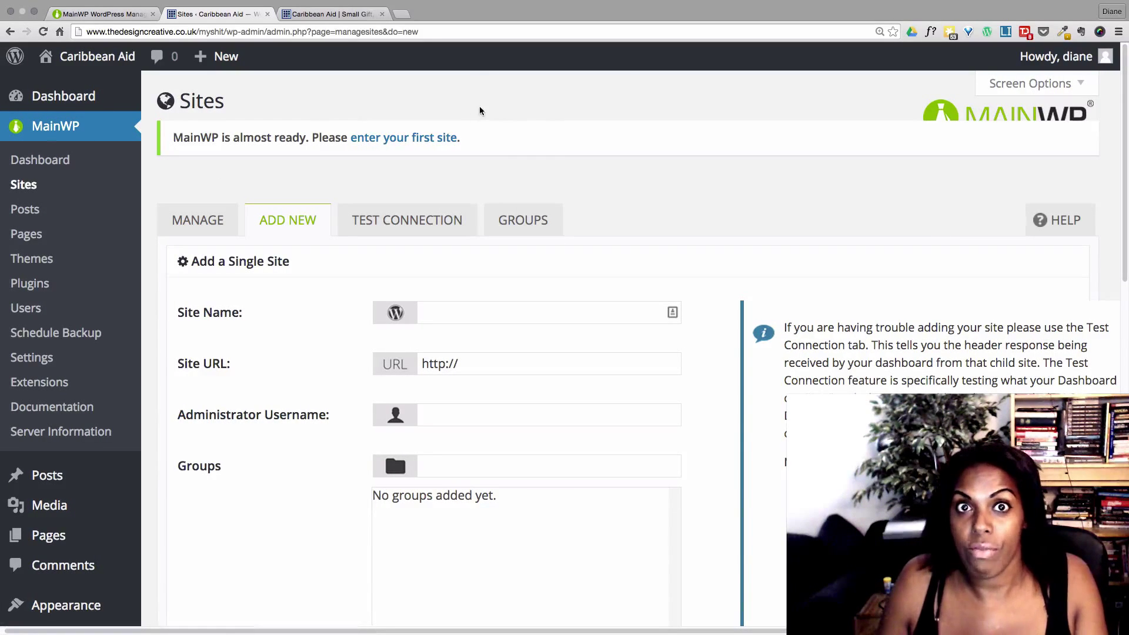
# Copy the Caribbean Aid site's address from its browser tab.
pyautogui.click(310, 14)
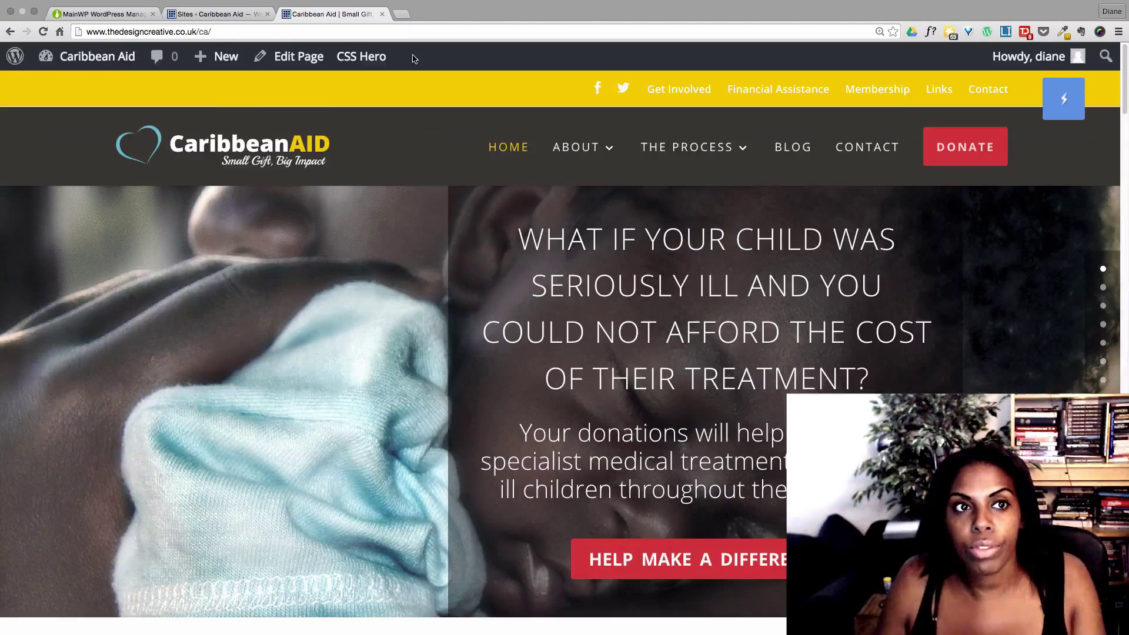
pyautogui.click(1118, 31)
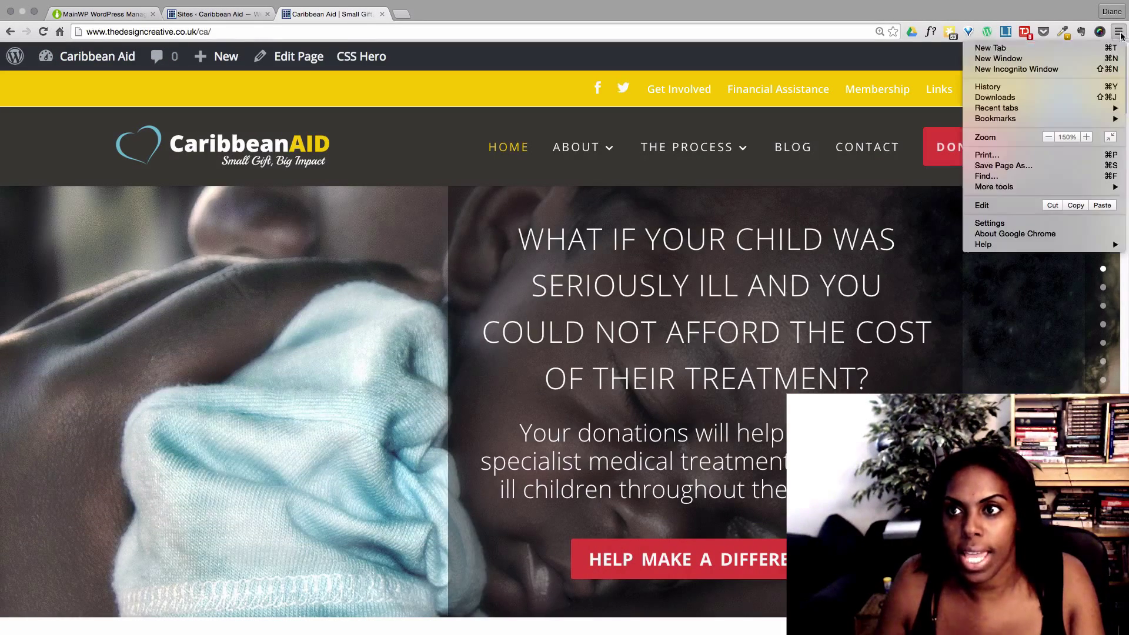
pyautogui.moveTo(999, 186)
pyautogui.click(233, 38)
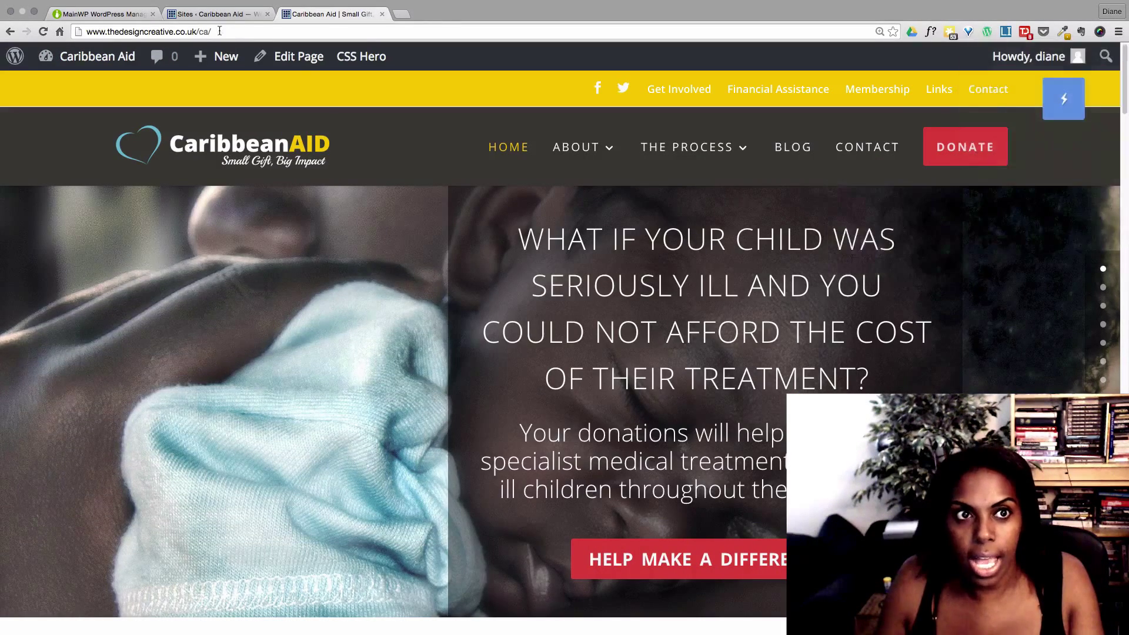
pyautogui.click(163, 35)
pyautogui.press('super+c')
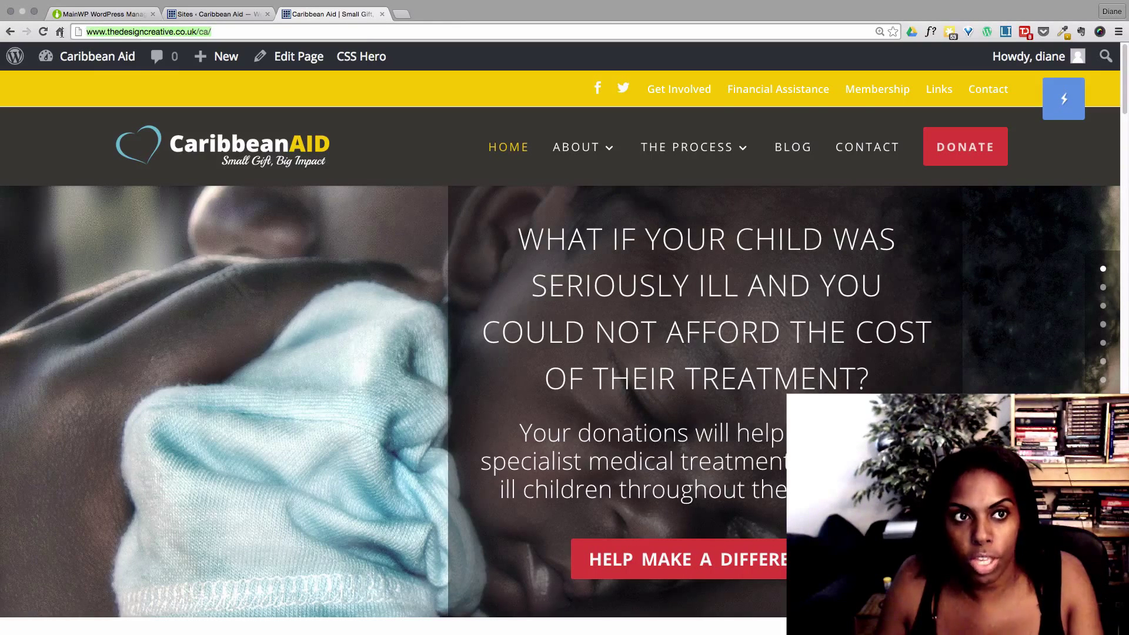
pyautogui.click(203, 13)
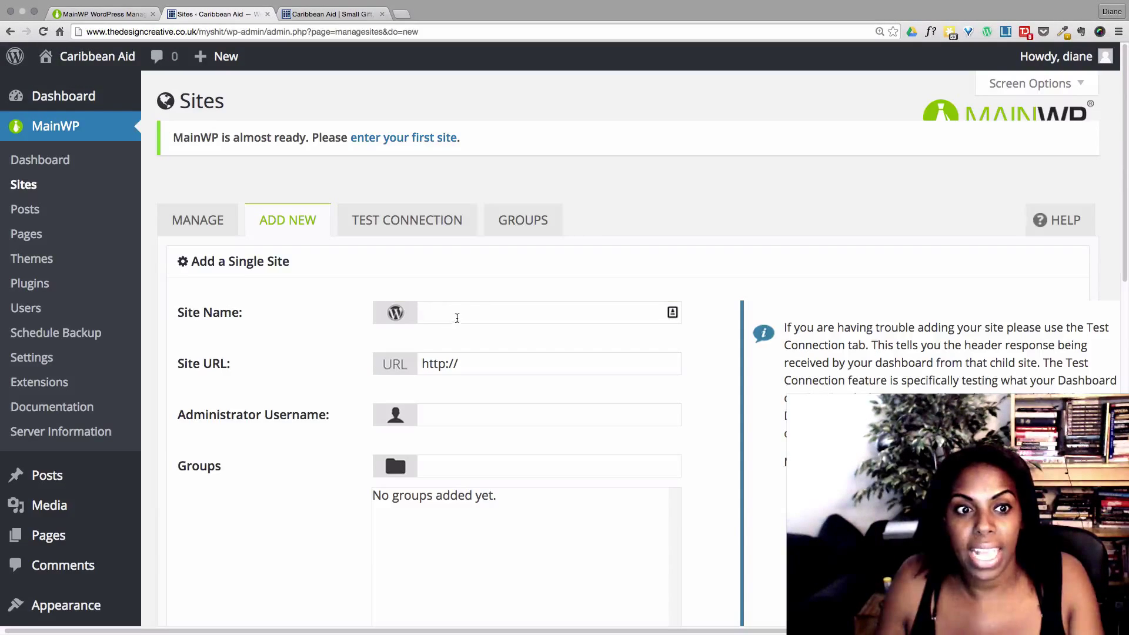
pyautogui.click(470, 318)
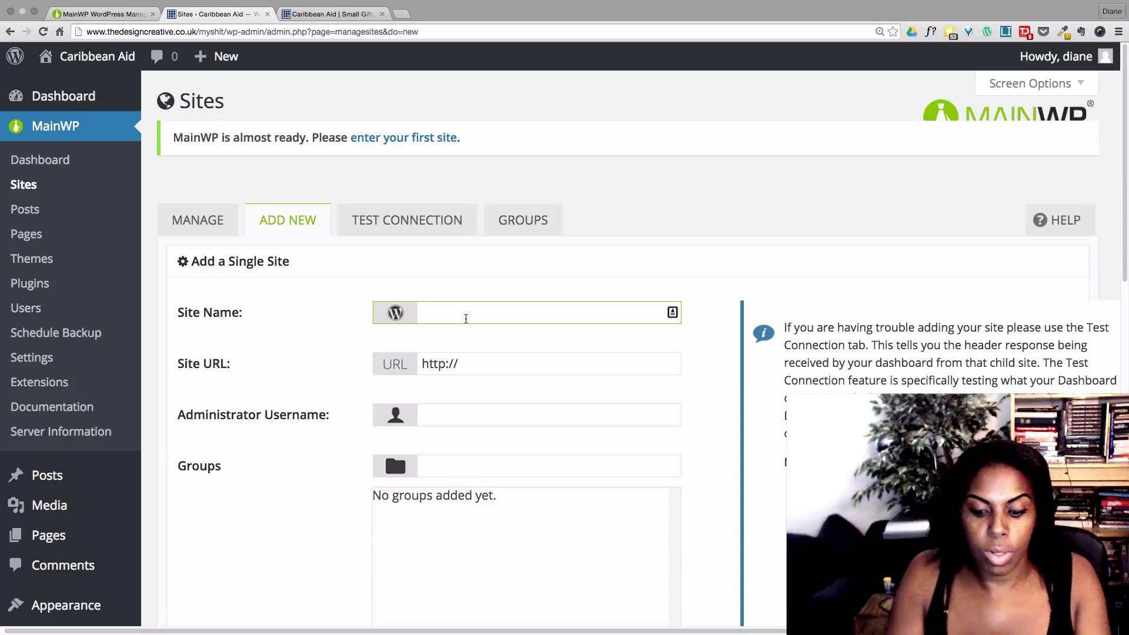
pyautogui.write('Car')
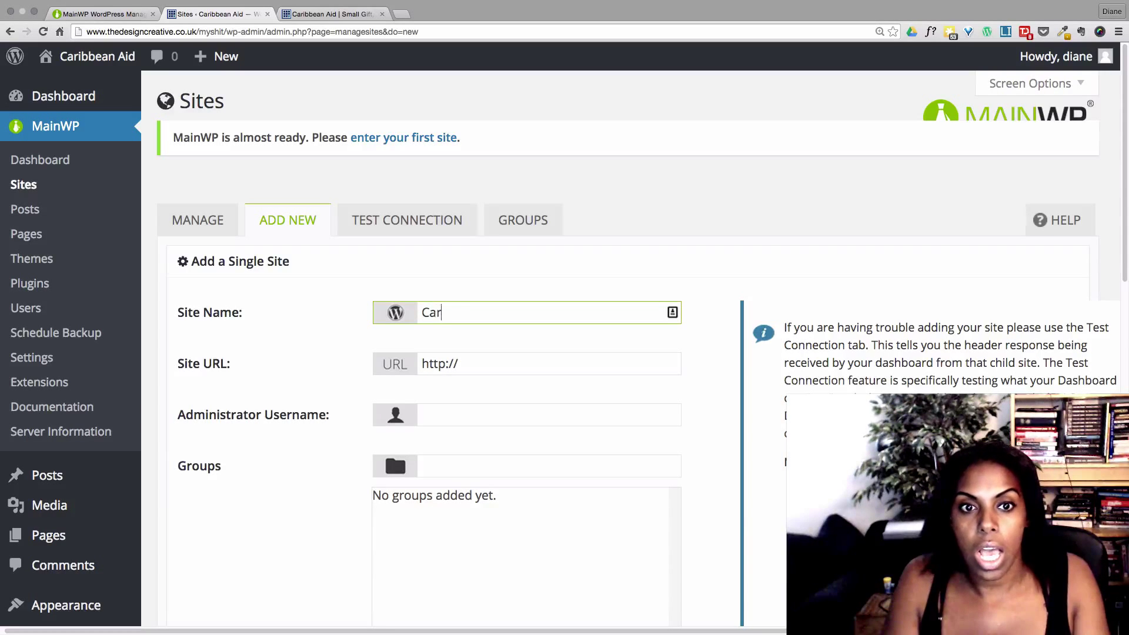
pyautogui.write('ibbean Aid')
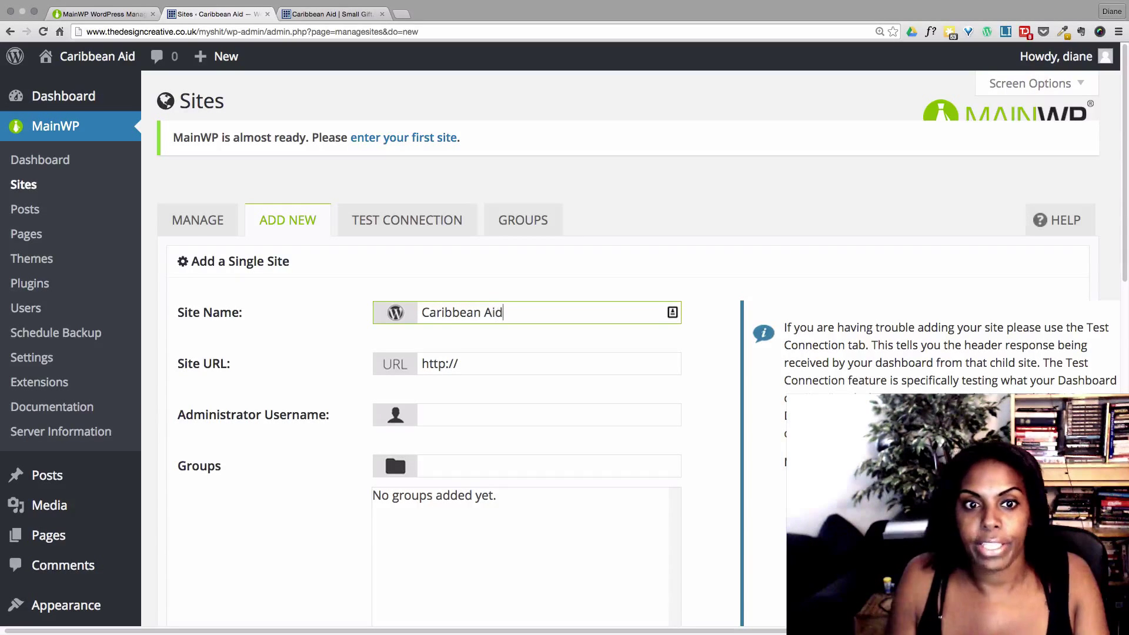
pyautogui.press('Tab')
pyautogui.press('super+v')
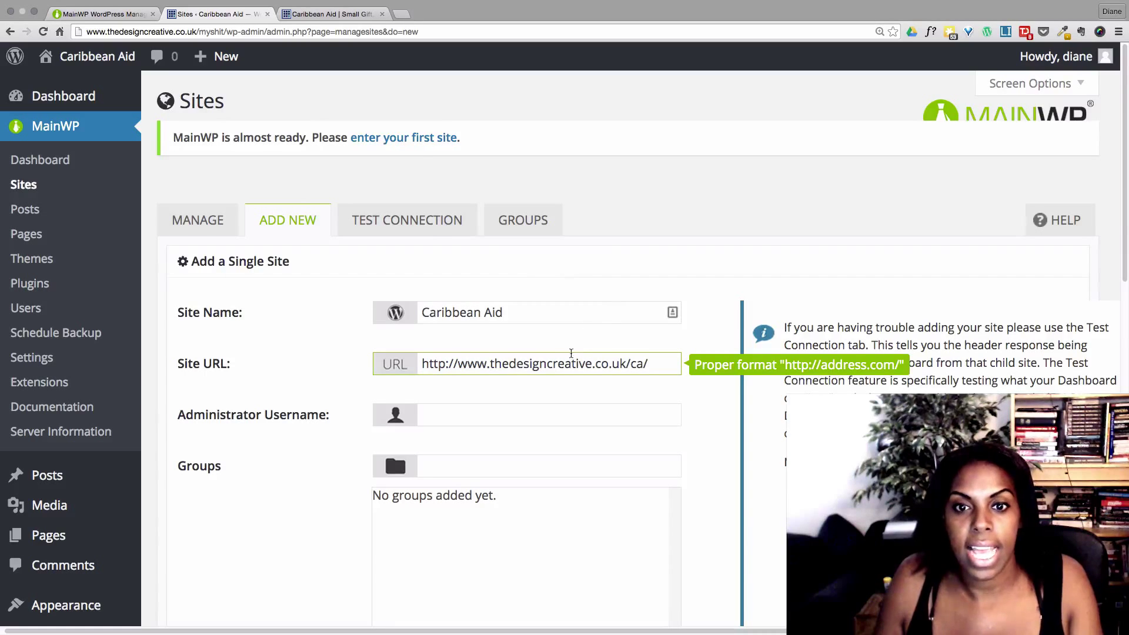
# Fill in the administrator username and assign the site to the Clients group.
pyautogui.click(461, 411)
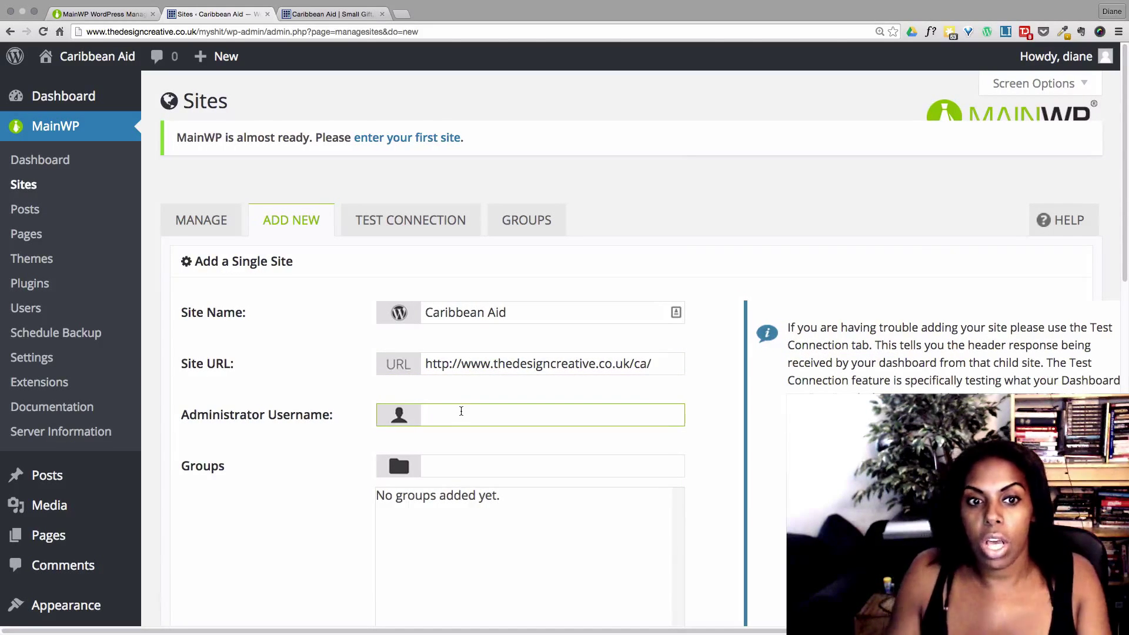
pyautogui.write('diane')
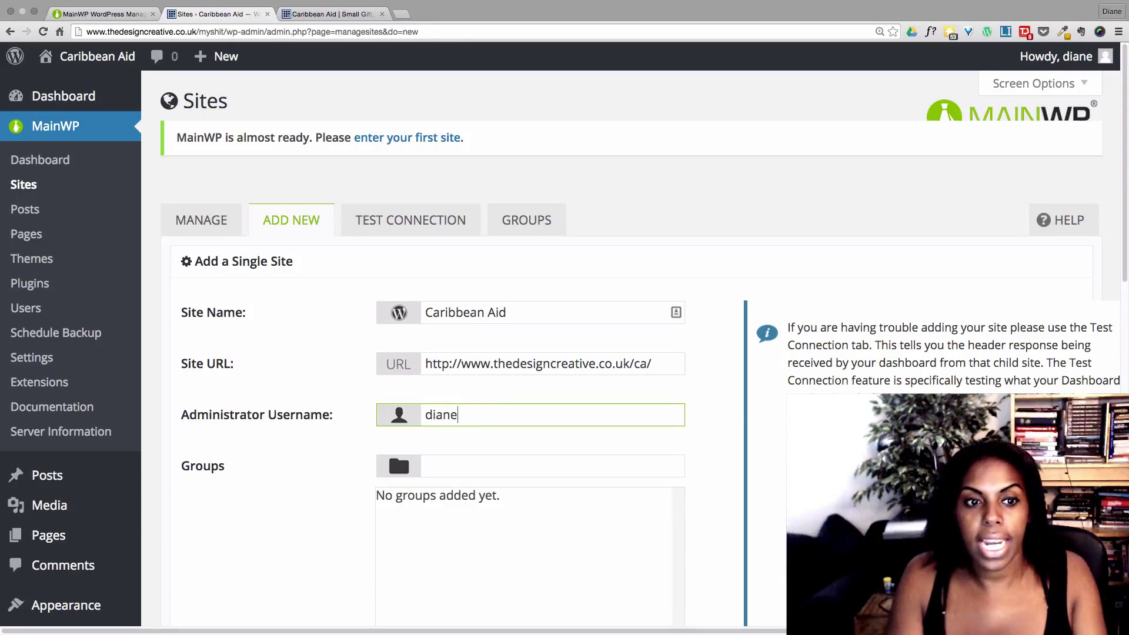
pyautogui.press('Tab')
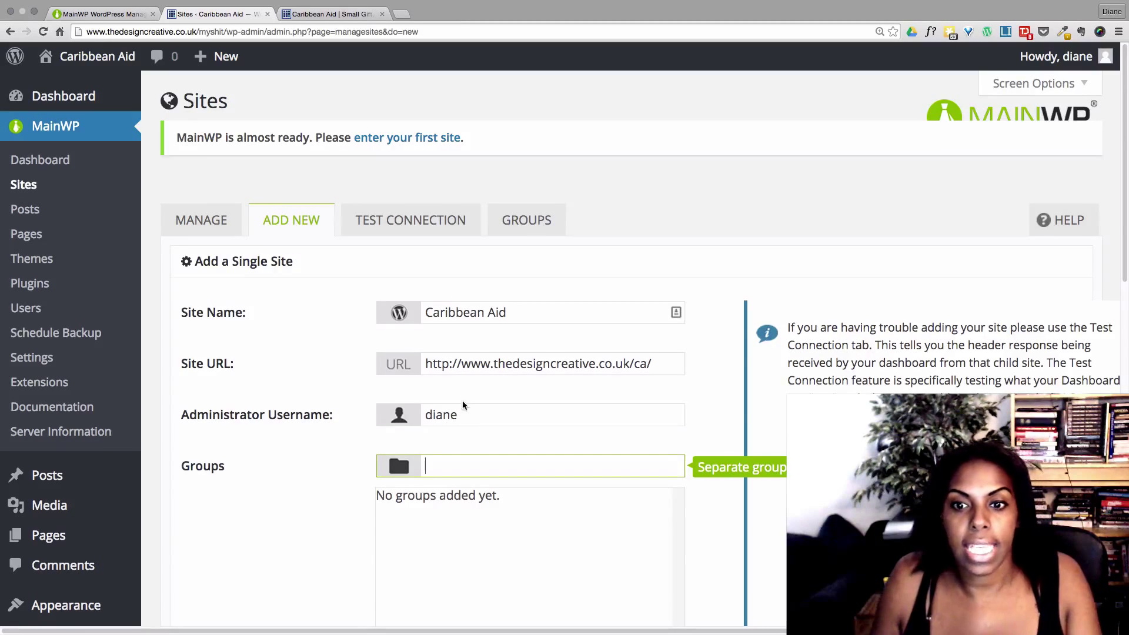
pyautogui.scroll(-3, 440, 365)
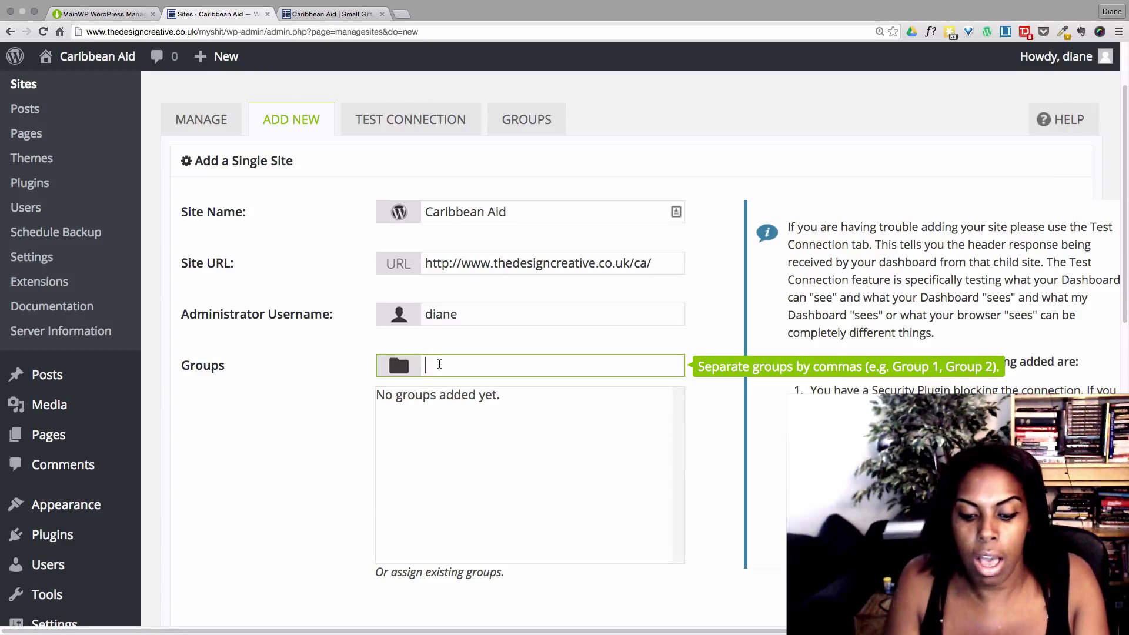
pyautogui.write('Clients')
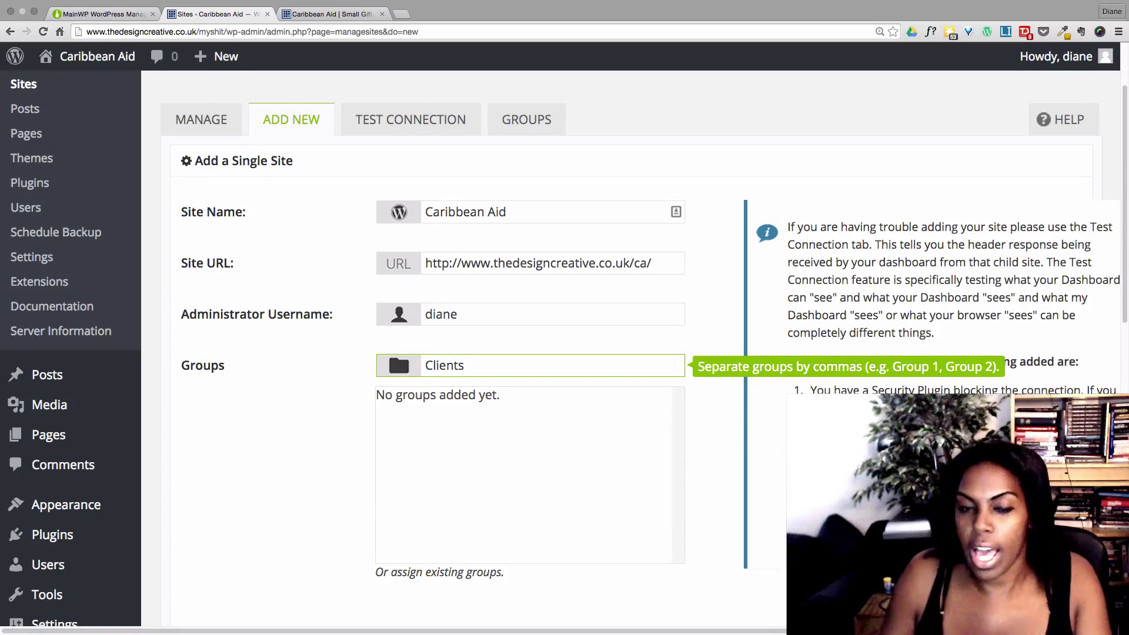
pyautogui.scroll(-10, 464, 444)
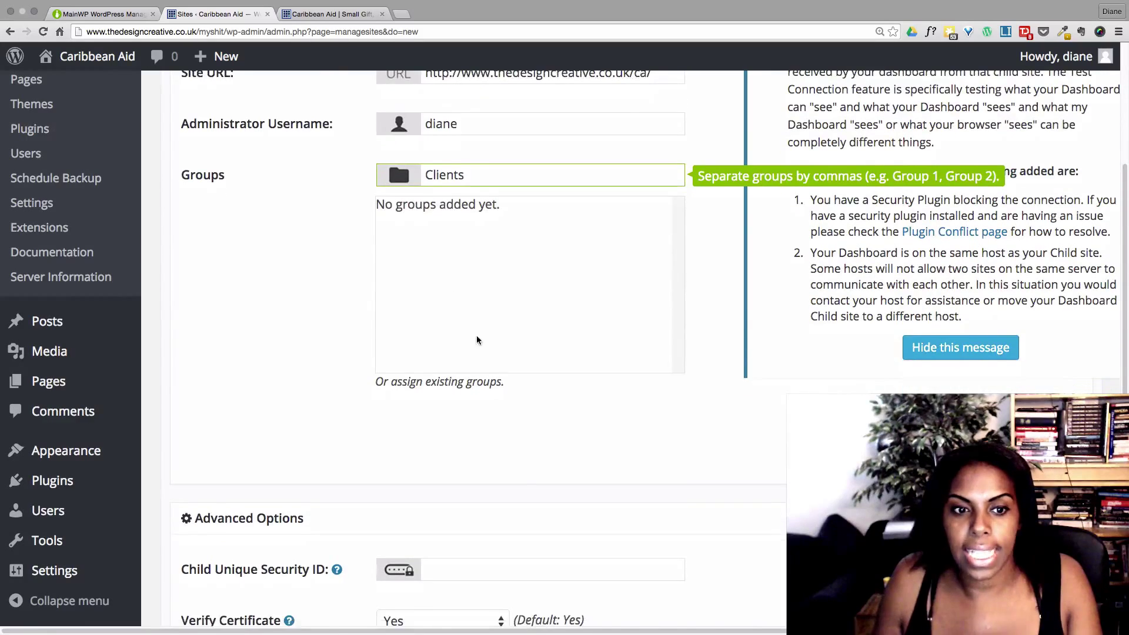
pyautogui.scroll(-3, 429, 262)
pyautogui.scroll(15, 429, 263)
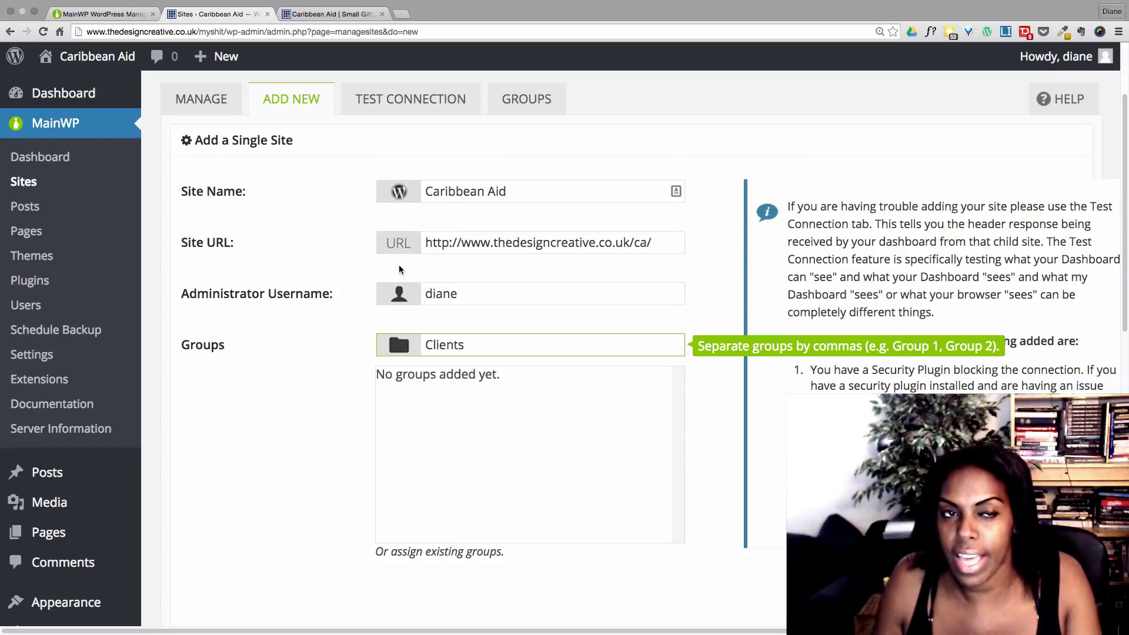
# From Caribbean Aid's wp-admin, search plugins for 'mainwp' and install MainWP Child 2.0.23.
pyautogui.click(331, 13)
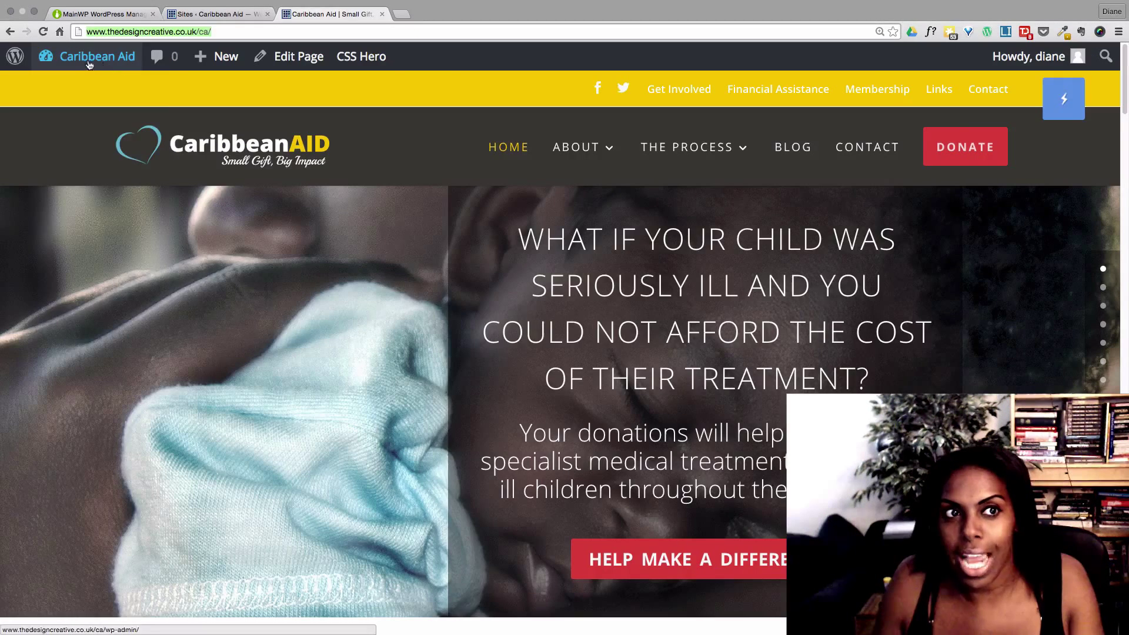
pyautogui.click(492, 134)
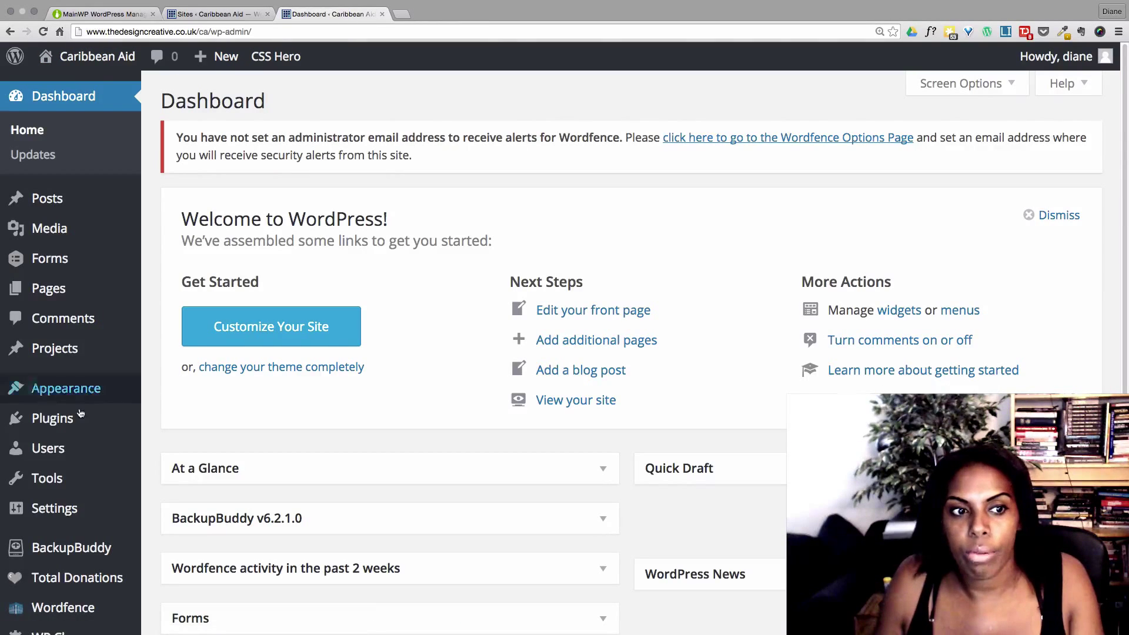
pyautogui.moveTo(88, 416)
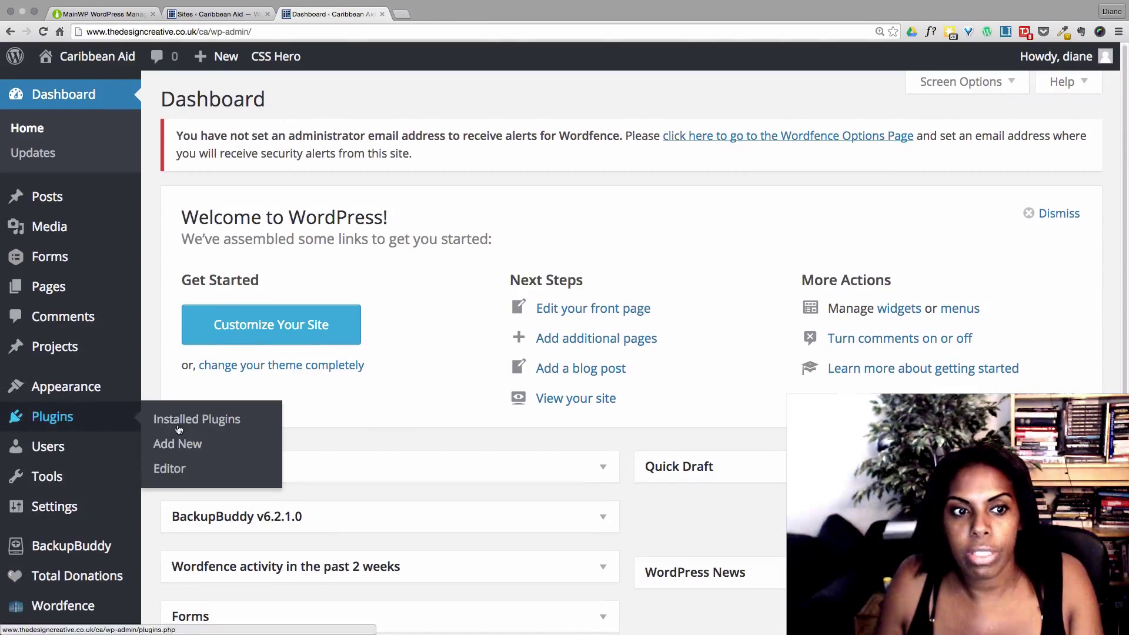
pyautogui.click(162, 442)
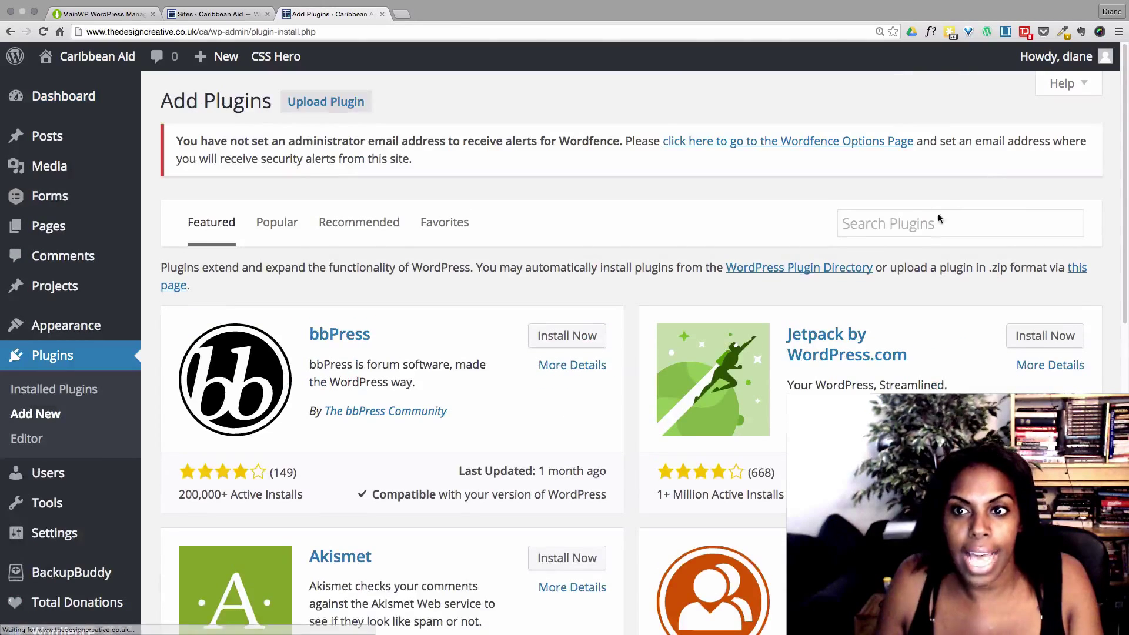
pyautogui.click(938, 219)
pyautogui.write('mainwp child')
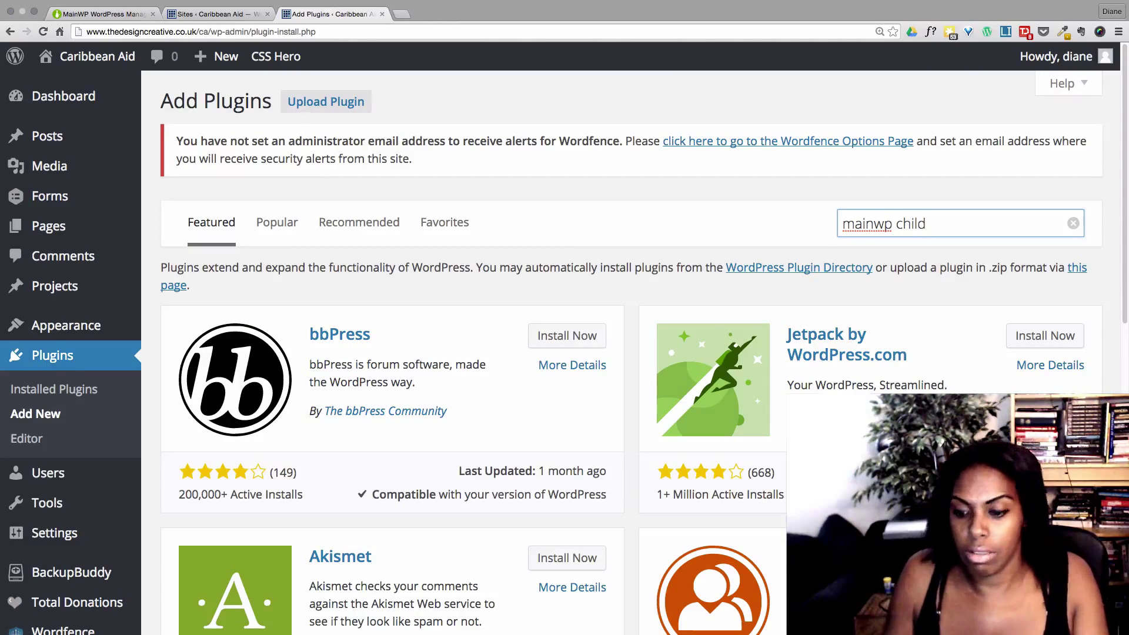
pyautogui.press('Return')
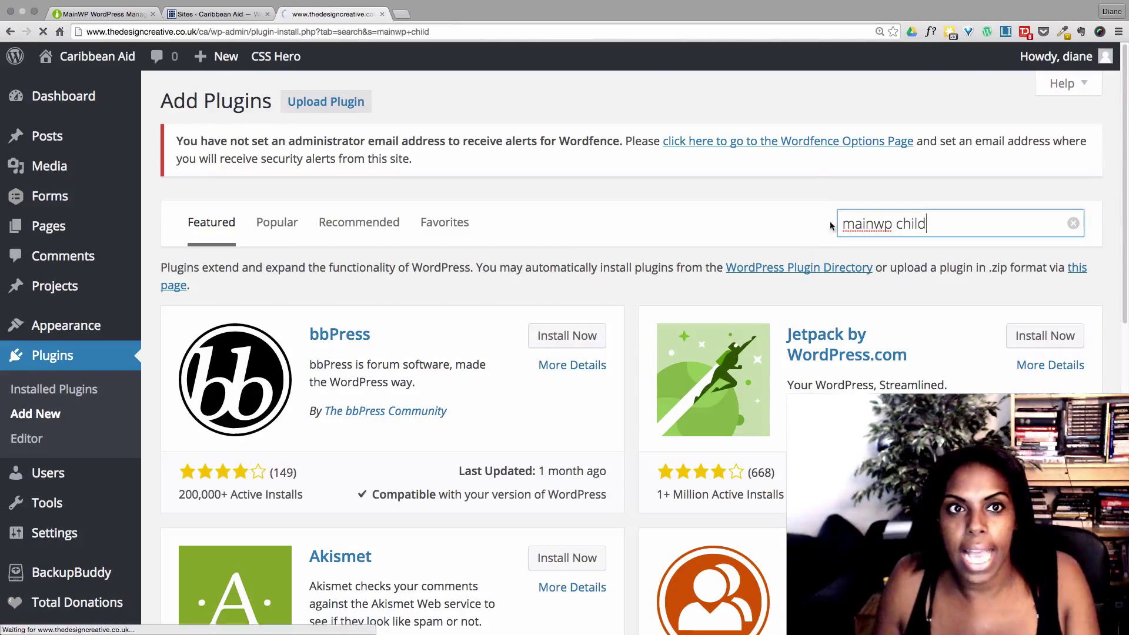
pyautogui.click(541, 312)
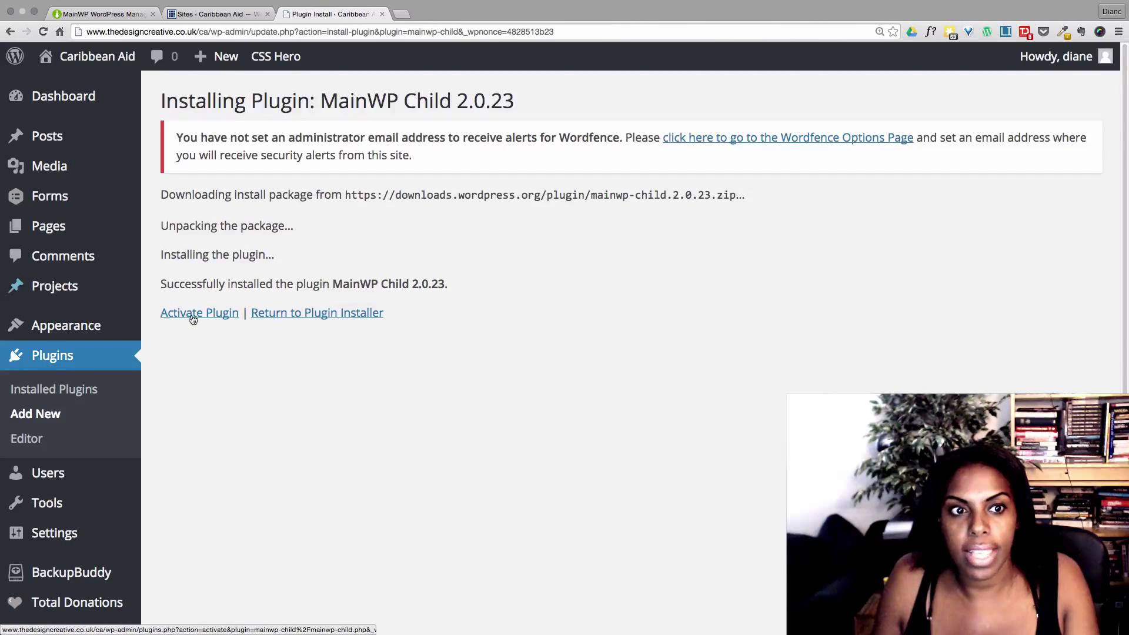
# Activate the MainWP Child plugin.
pyautogui.click(193, 312)
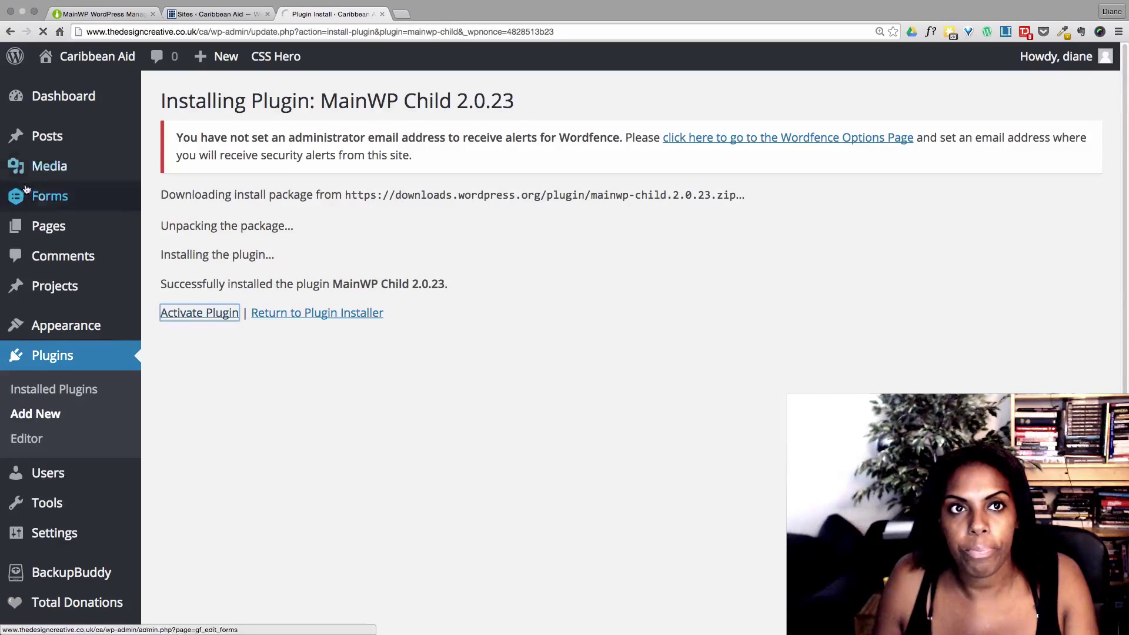
pyautogui.scroll(-3, 83, 427)
pyautogui.moveTo(83, 428)
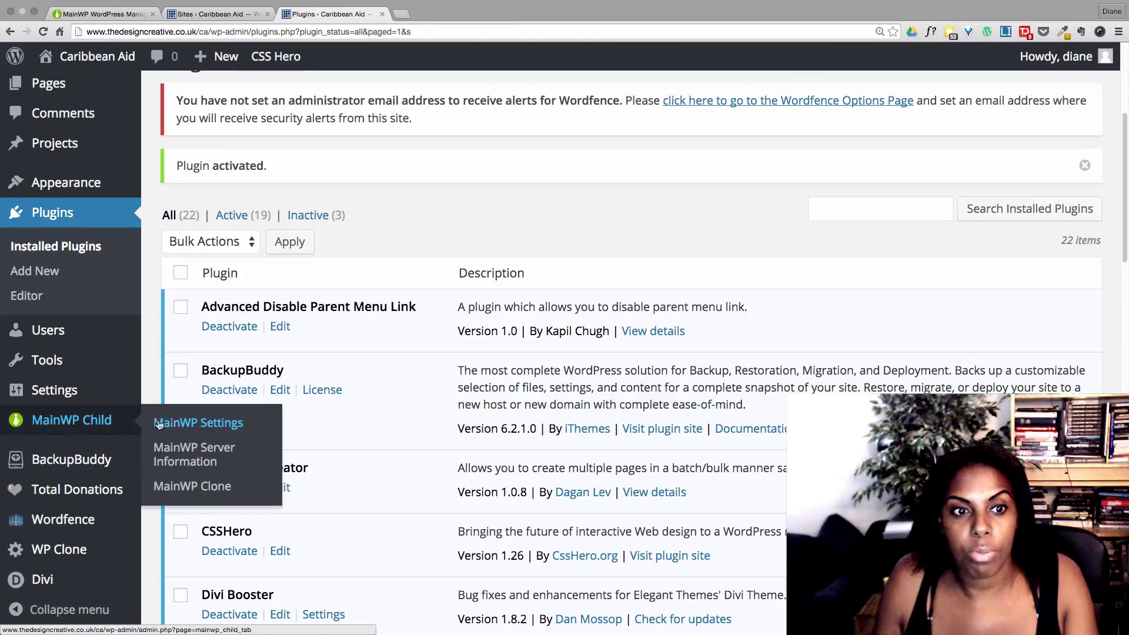
# Save Require Unique Security ID in MainWP Child settings and select the generated ID.
pyautogui.click(207, 423)
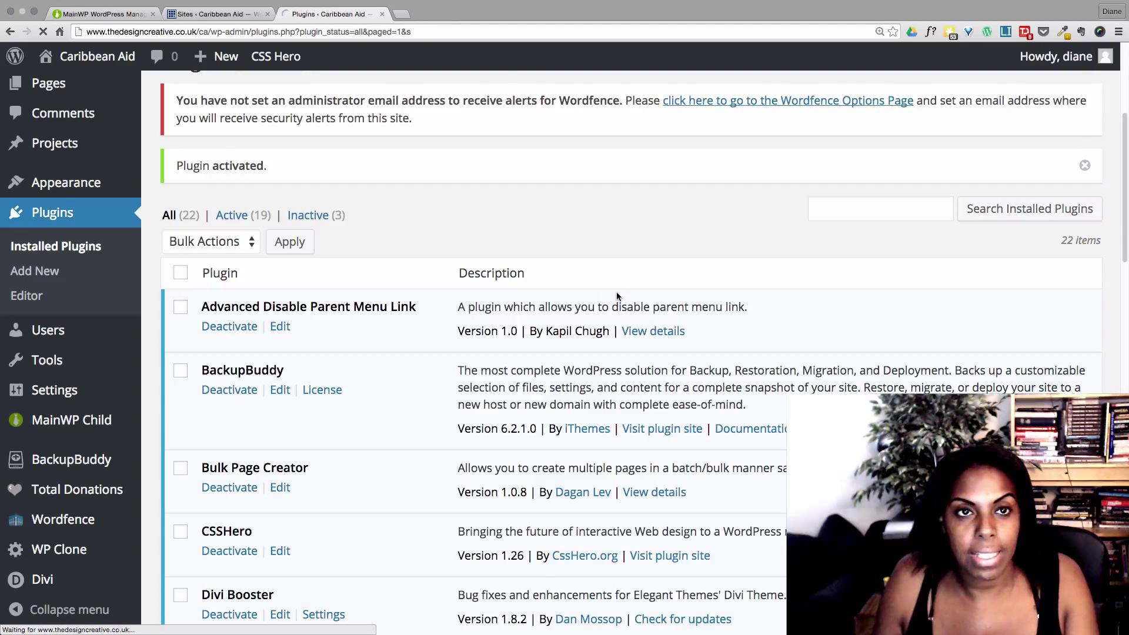
pyautogui.scroll(-3, 594, 288)
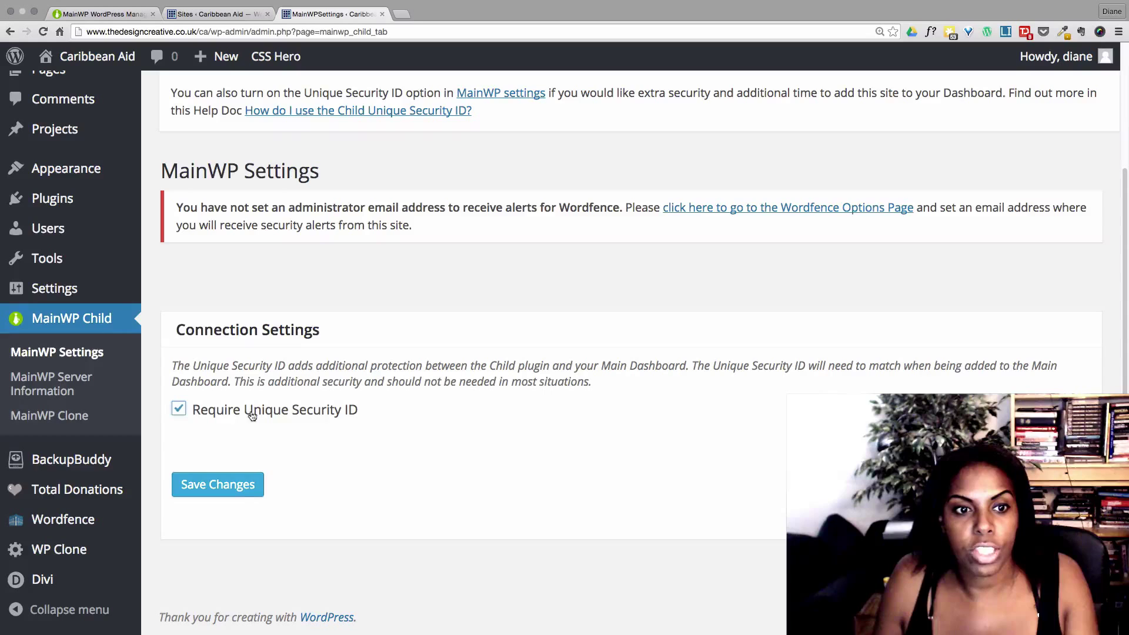
pyautogui.scroll(1, 363, 376)
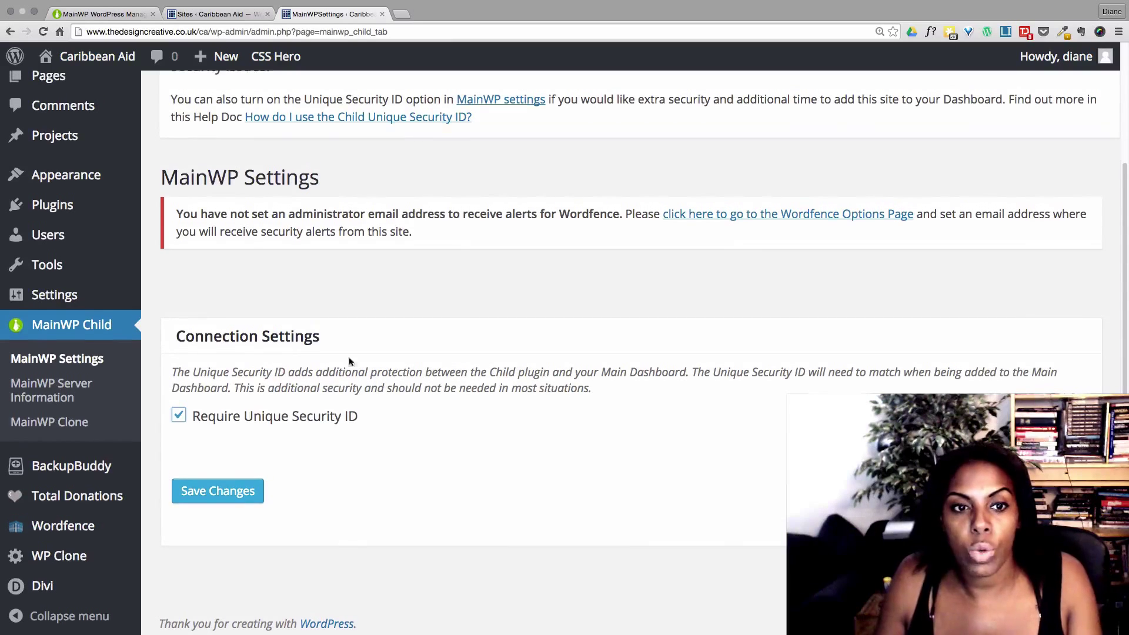
pyautogui.click(215, 495)
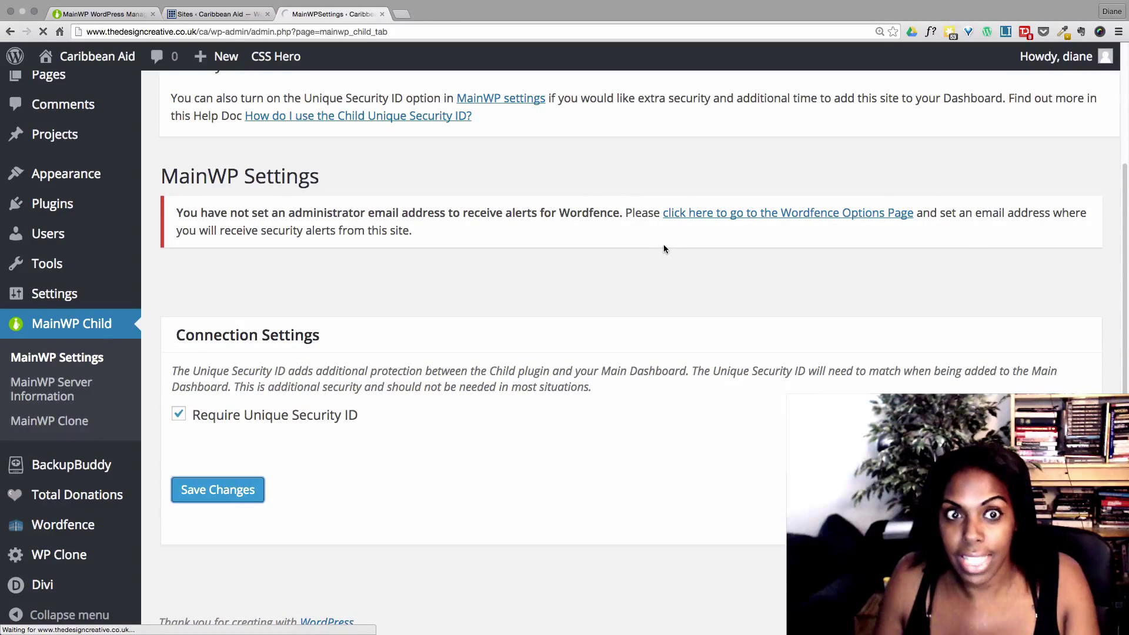
pyautogui.scroll(-3, 497, 333)
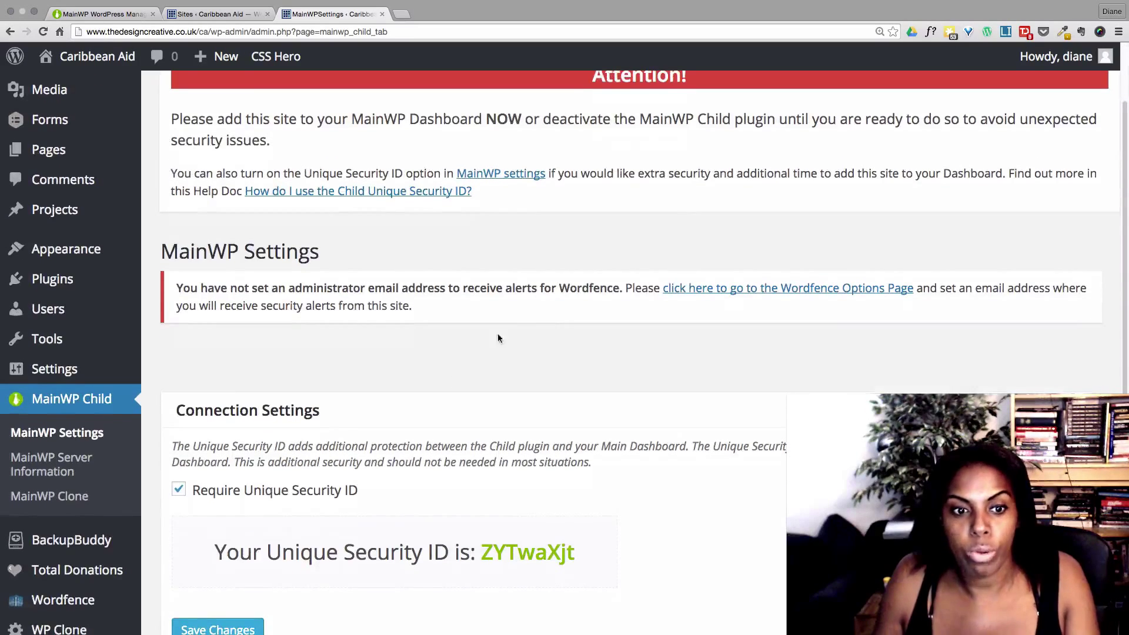
pyautogui.doubleClick(513, 549)
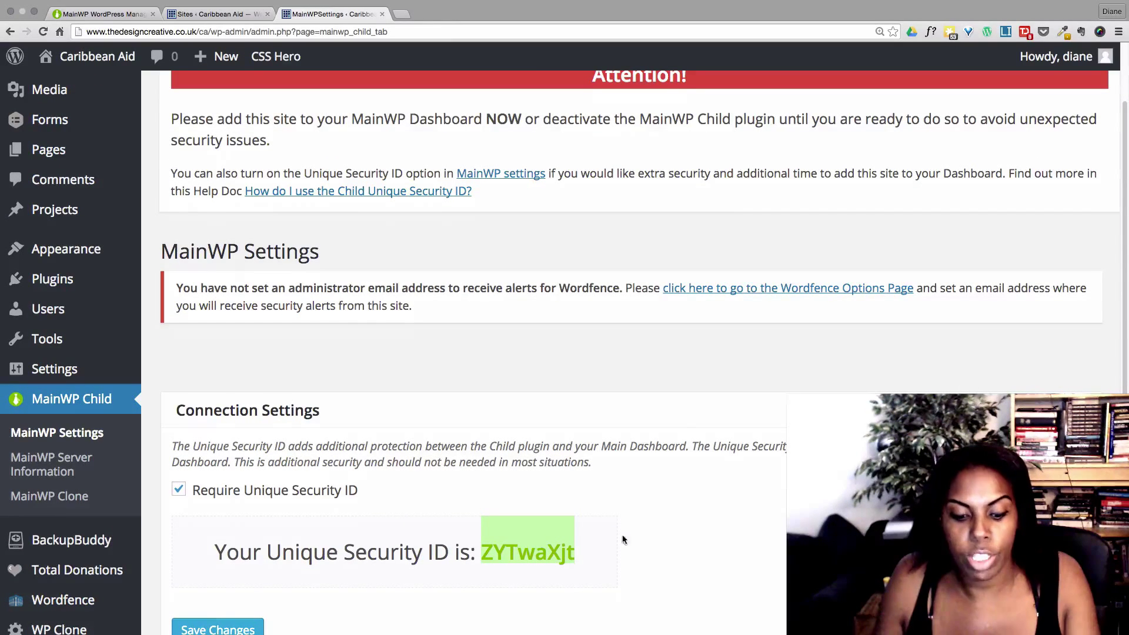
# Paste the ID into Child Unique Security ID under Advanced Options and add Caribbean Aid.
pyautogui.click(201, 17)
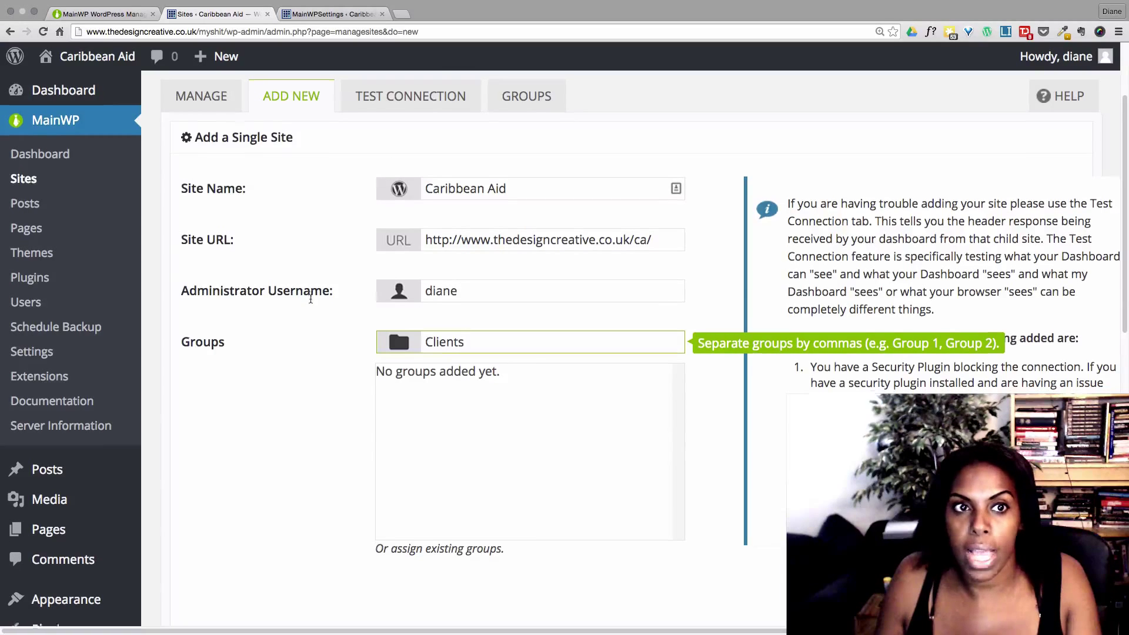
pyautogui.scroll(-10, 310, 298)
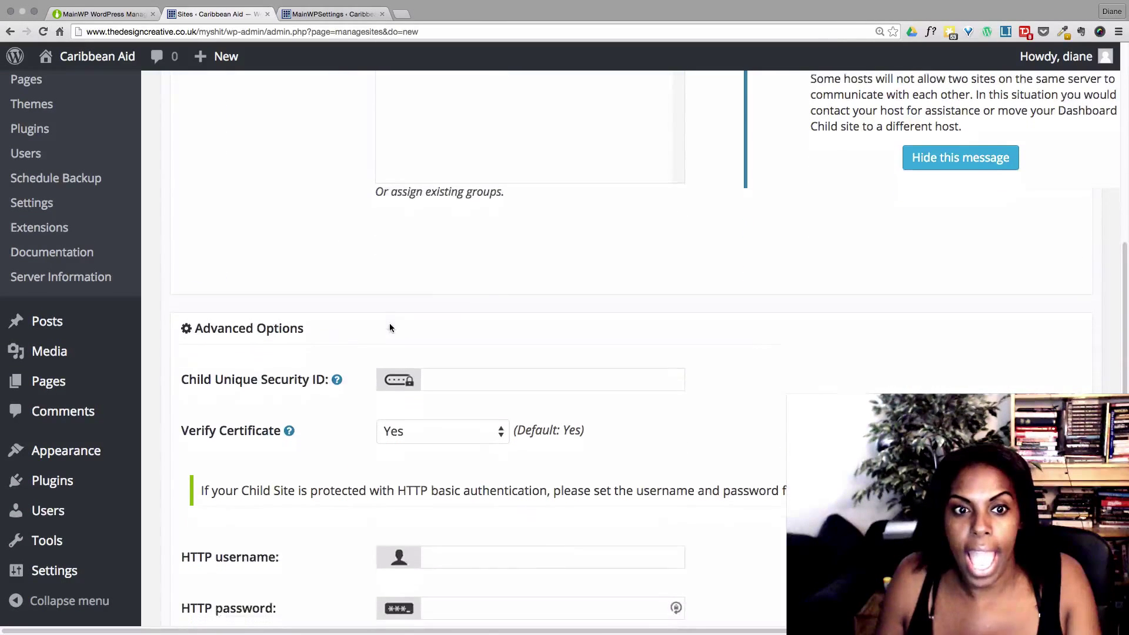
pyautogui.click(468, 368)
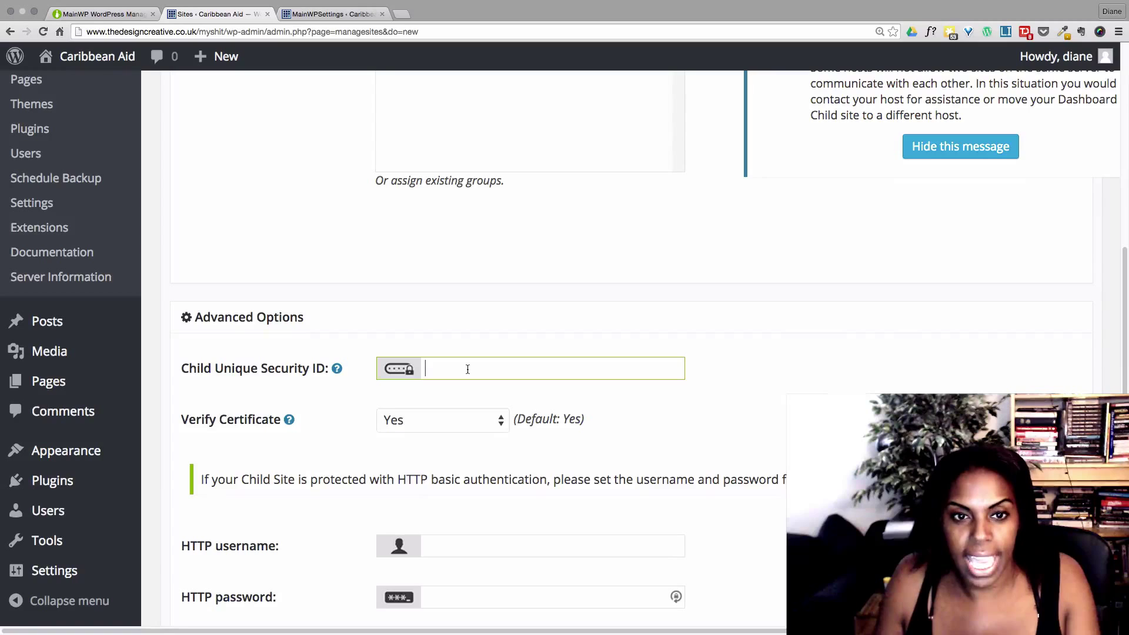
pyautogui.scroll(-5, 659, 369)
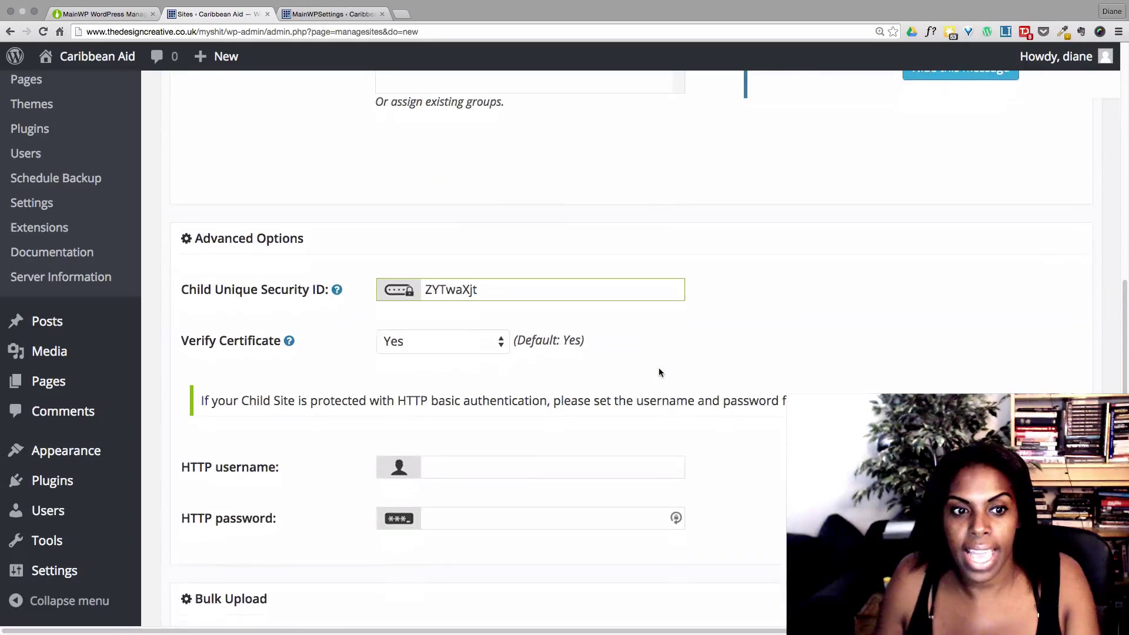
pyautogui.scroll(-4, 659, 369)
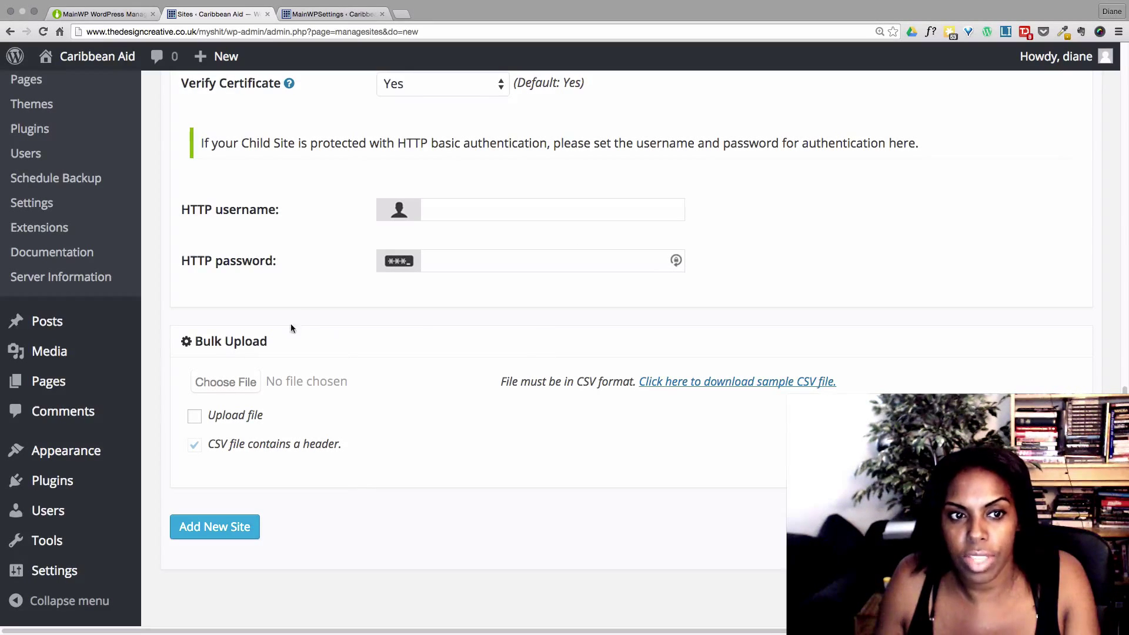
pyautogui.click(232, 529)
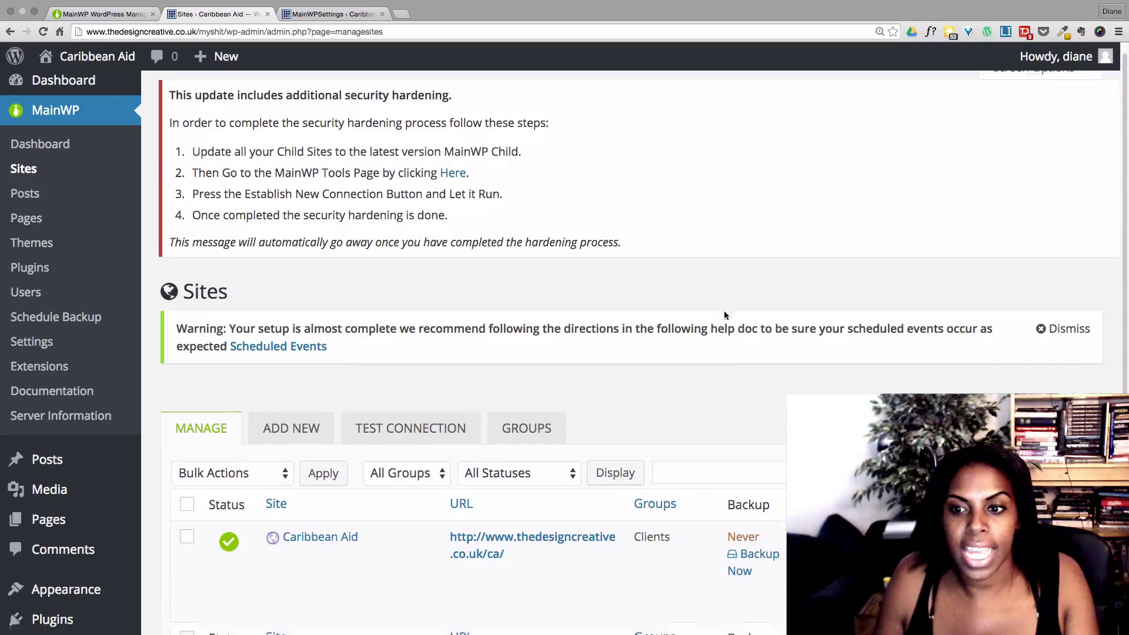
# Scroll the Manage list down to Caribbean Aid's row with its green status and sync dates.
pyautogui.scroll(-5, 725, 311)
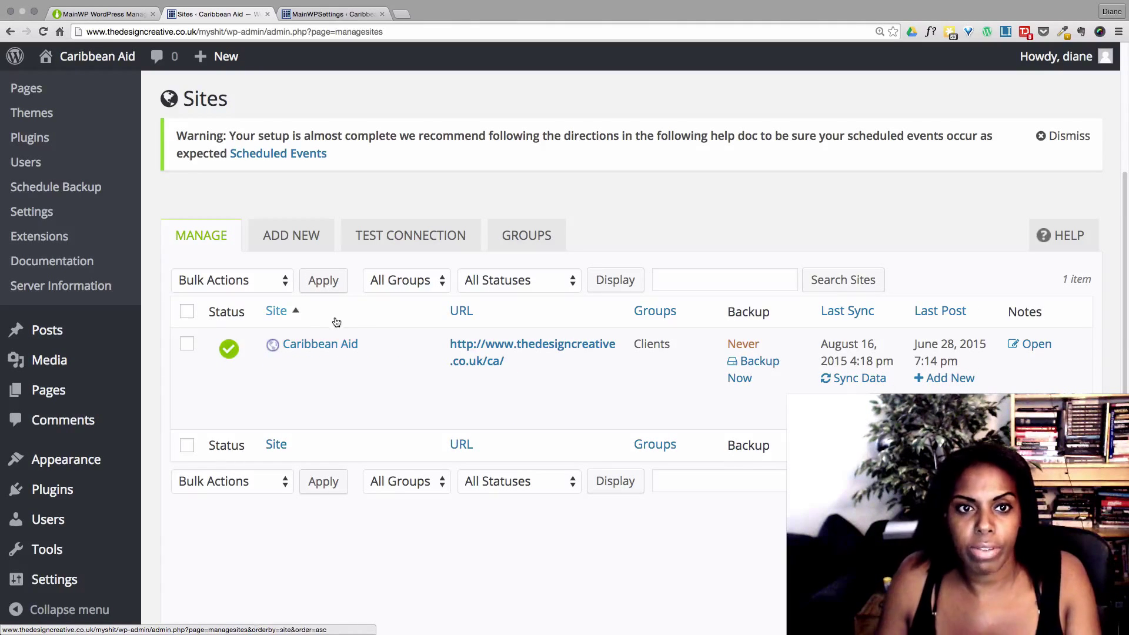
pyautogui.click(313, 349)
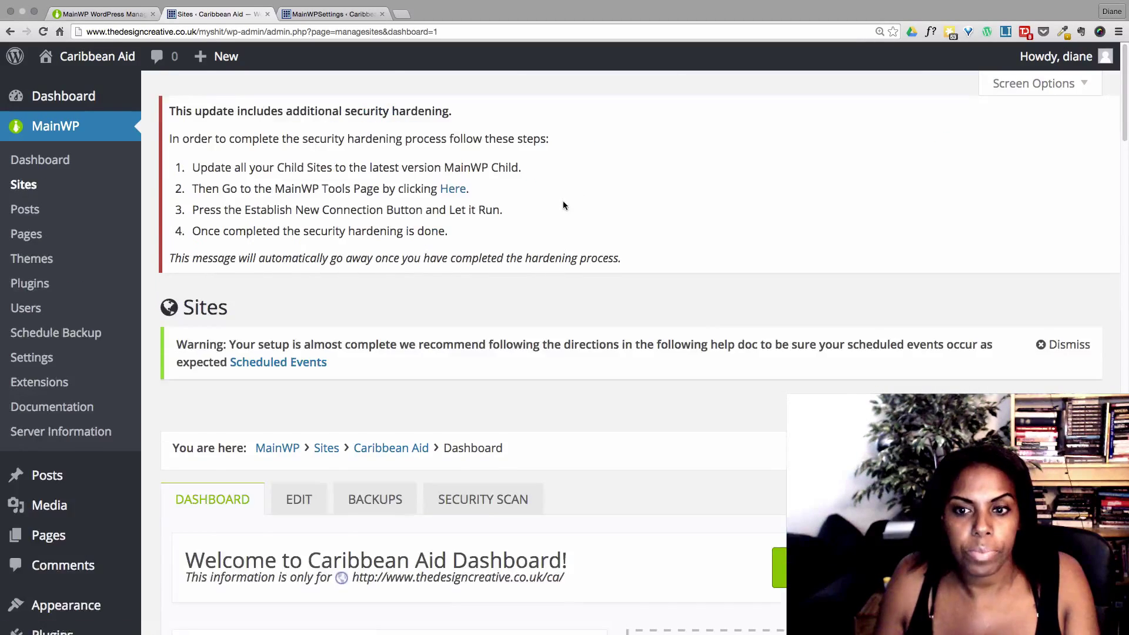
pyautogui.scroll(-6, 563, 200)
pyautogui.scroll(2, 561, 203)
pyautogui.scroll(-2, 561, 203)
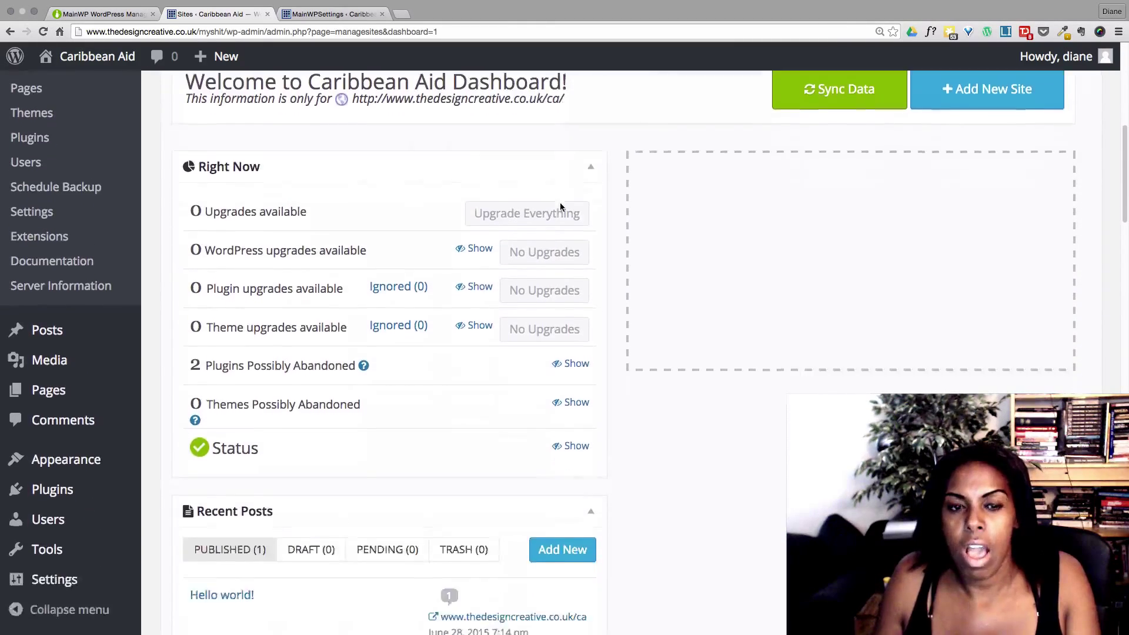
pyautogui.scroll(5, 561, 203)
pyautogui.scroll(-5, 560, 203)
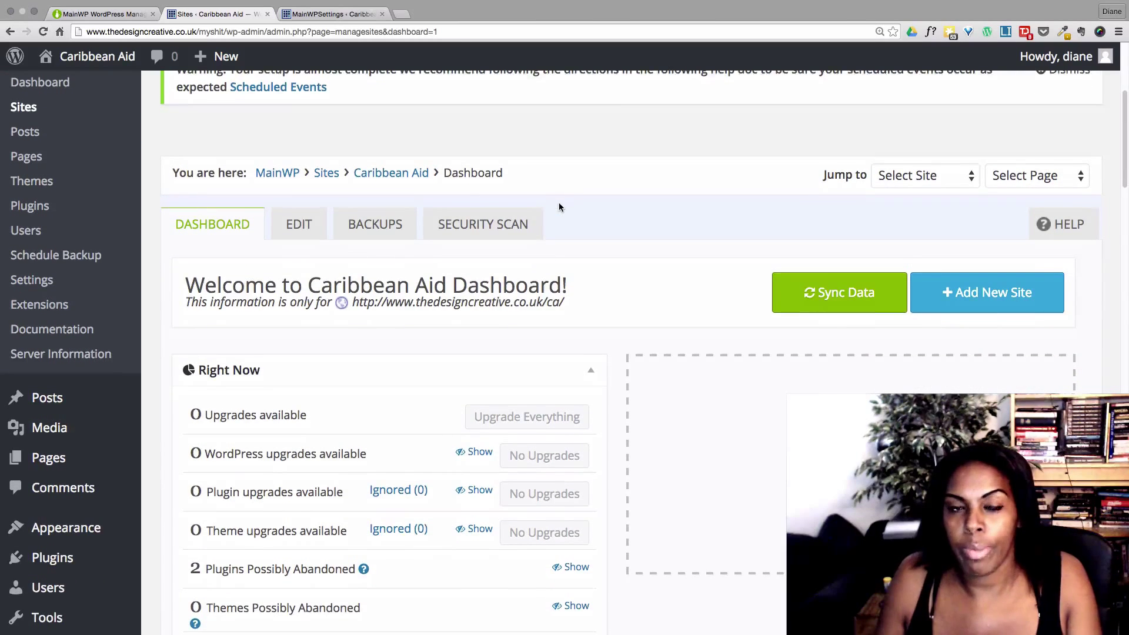
pyautogui.scroll(-2, 559, 202)
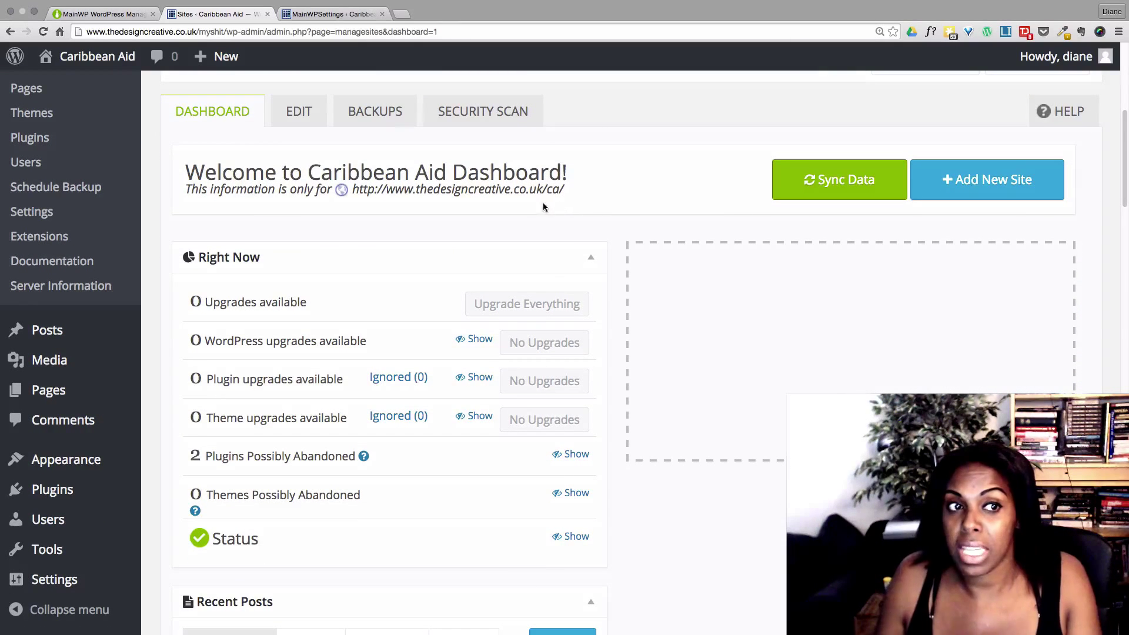
pyautogui.scroll(6, 537, 245)
pyautogui.moveTo(49, 192)
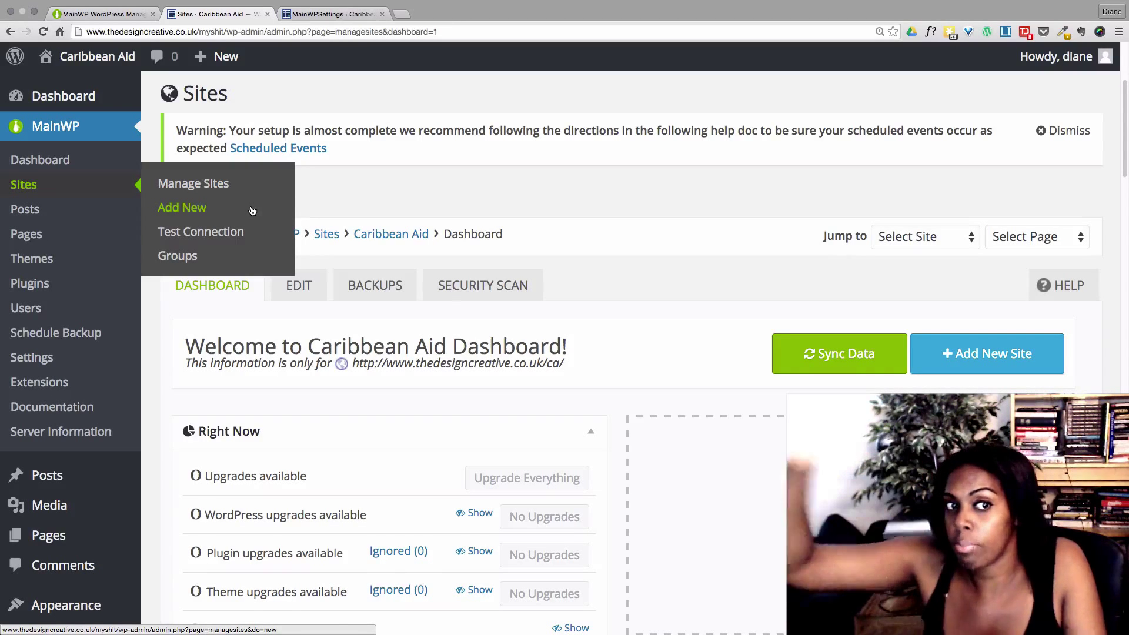
pyautogui.scroll(-5, 410, 361)
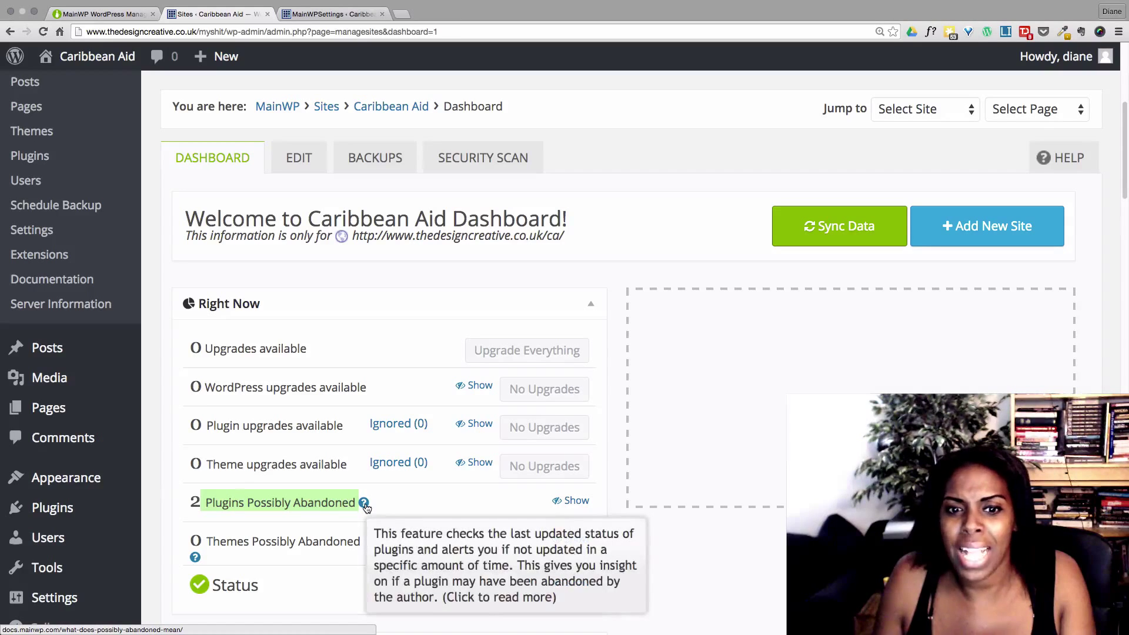
pyautogui.scroll(-3, 292, 470)
pyautogui.scroll(-1, 292, 469)
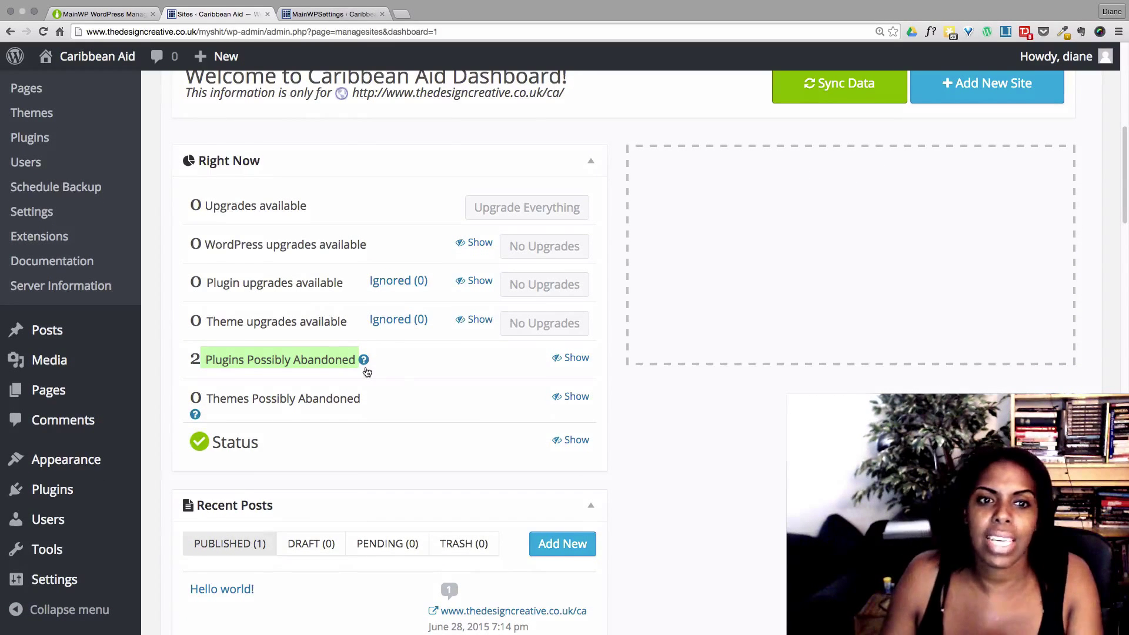
pyautogui.moveTo(364, 368)
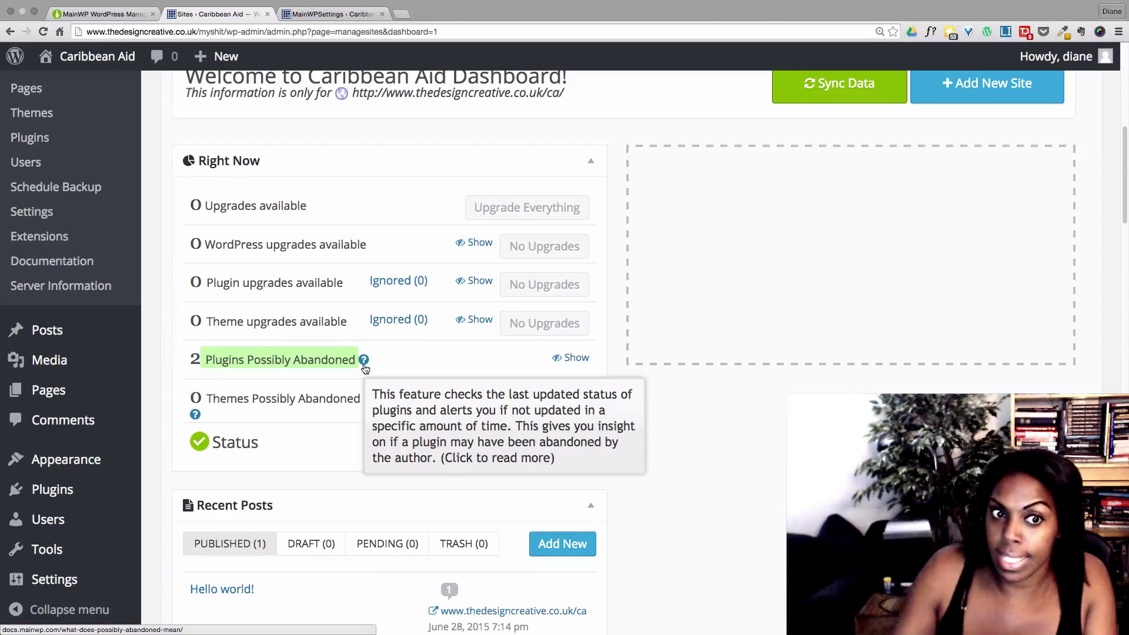
# Show Plugins Possibly Abandoned, then scroll through Recent Posts and Recent Pages to Shortcuts.
pyautogui.click(558, 357)
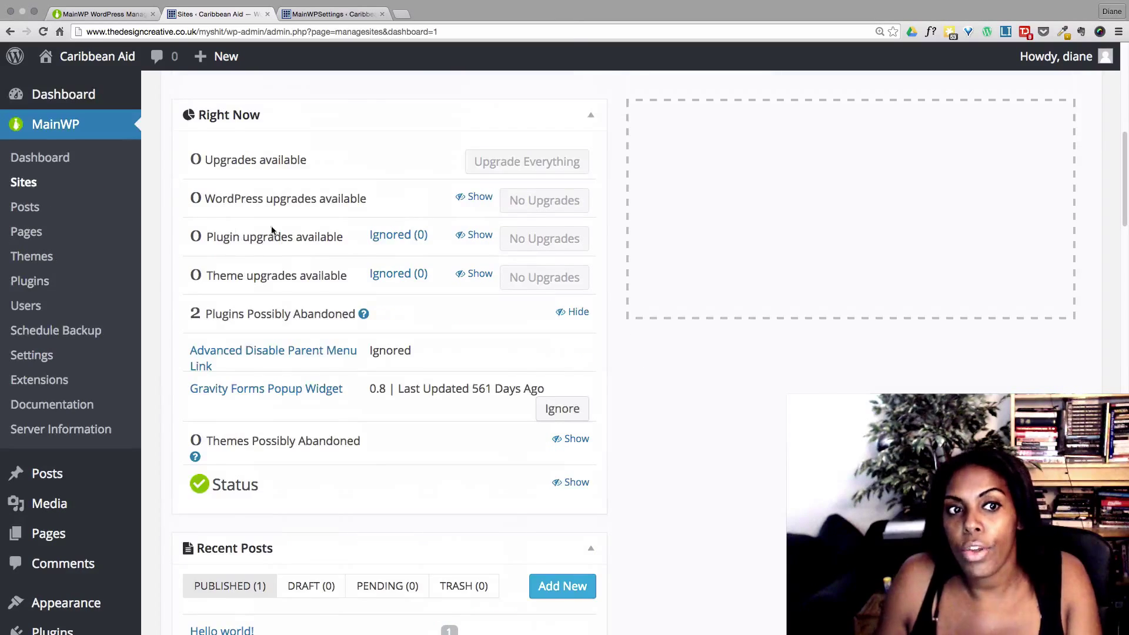
pyautogui.scroll(-1, 305, 159)
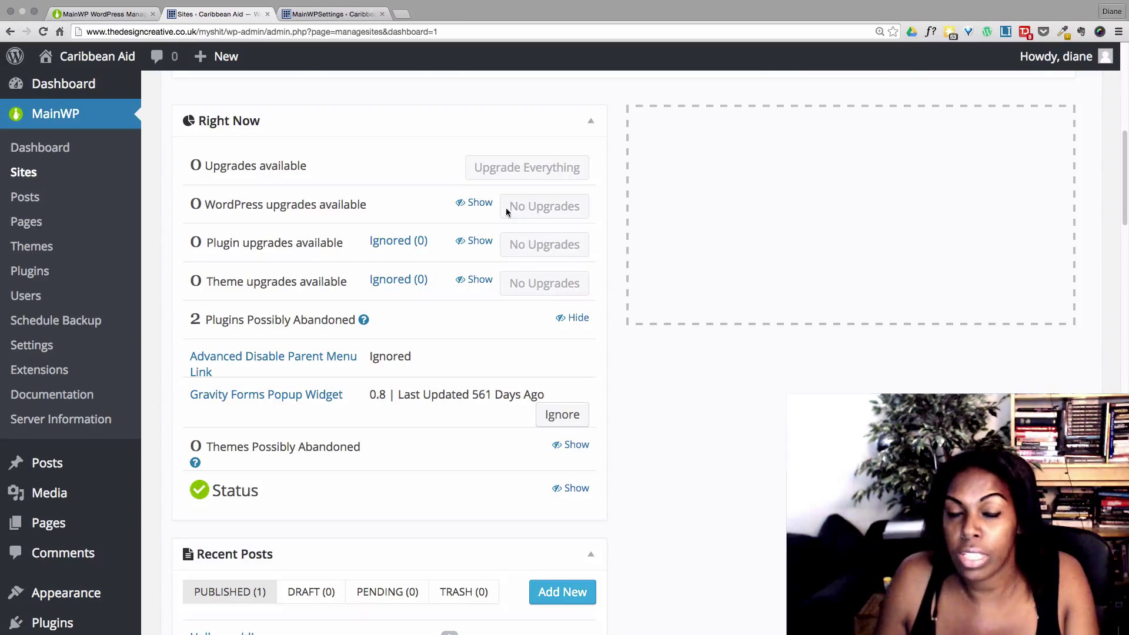
pyautogui.scroll(-5, 415, 235)
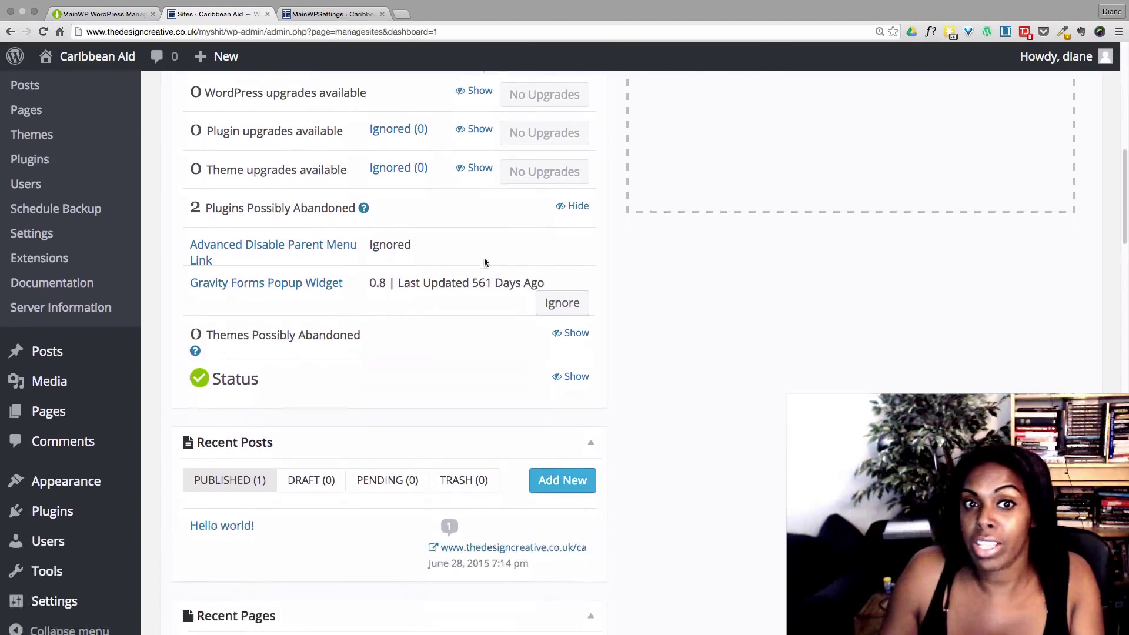
pyautogui.scroll(4, 485, 263)
pyautogui.scroll(-12, 471, 295)
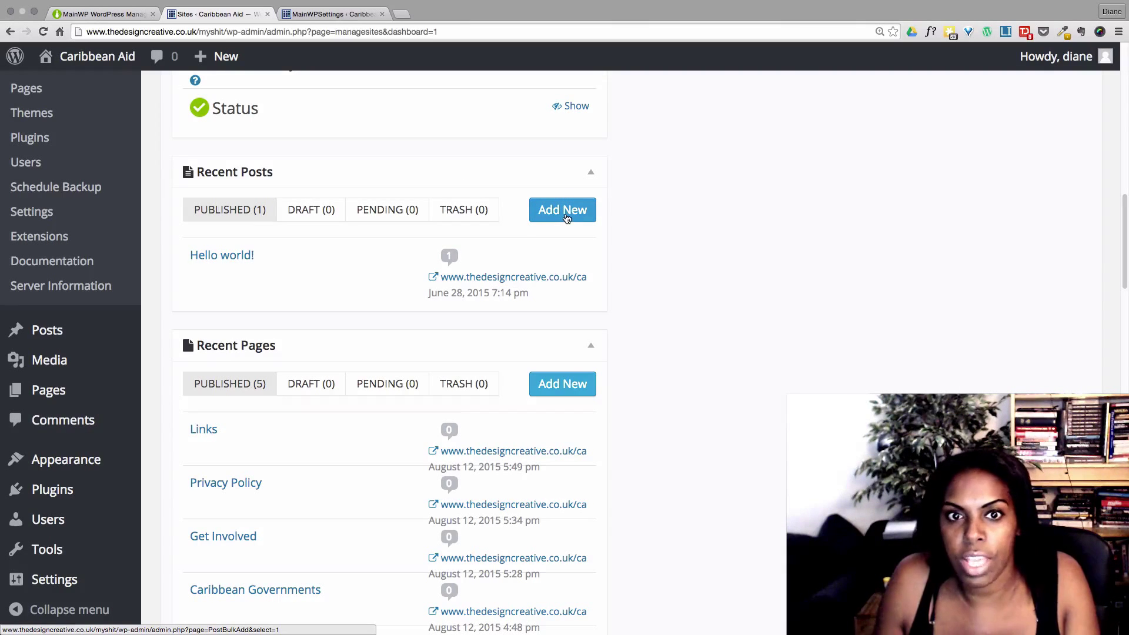
pyautogui.scroll(-3, 552, 247)
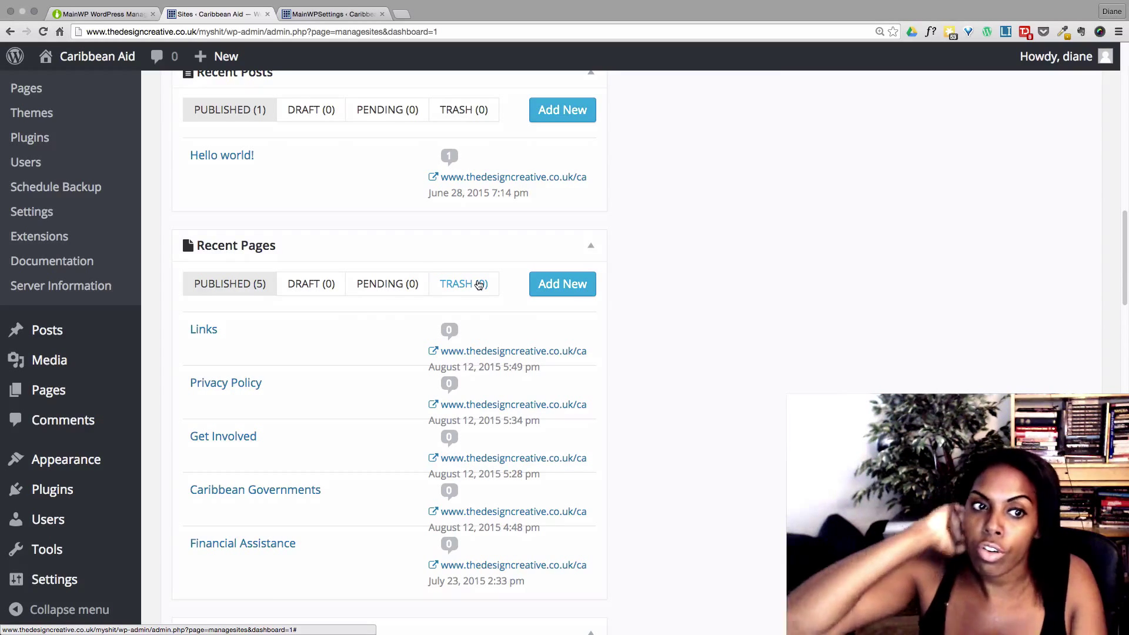
pyautogui.scroll(-1, 480, 284)
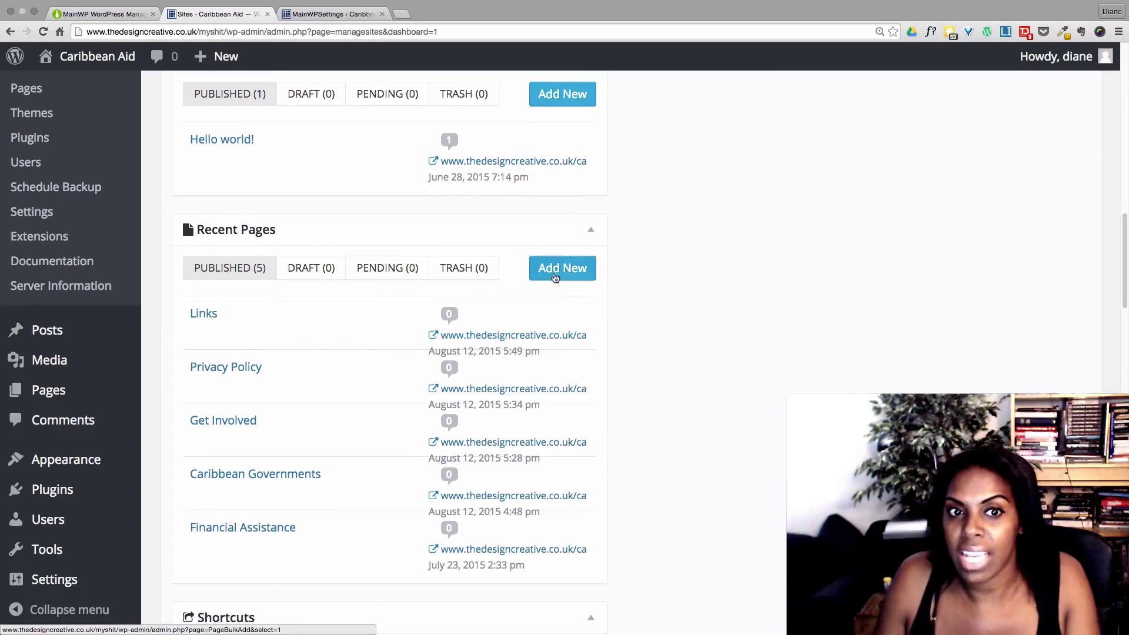
pyautogui.scroll(-3, 444, 306)
pyautogui.scroll(-12, 439, 303)
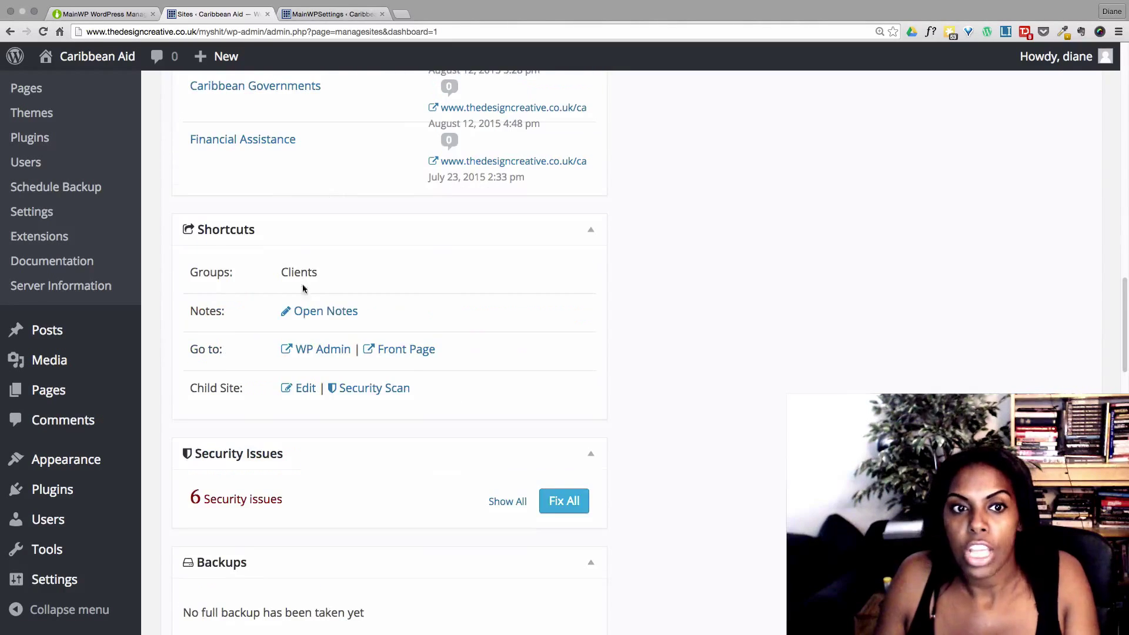
# Save a site note saying the client is Jamaican, then show all six security issues.
pyautogui.click(336, 317)
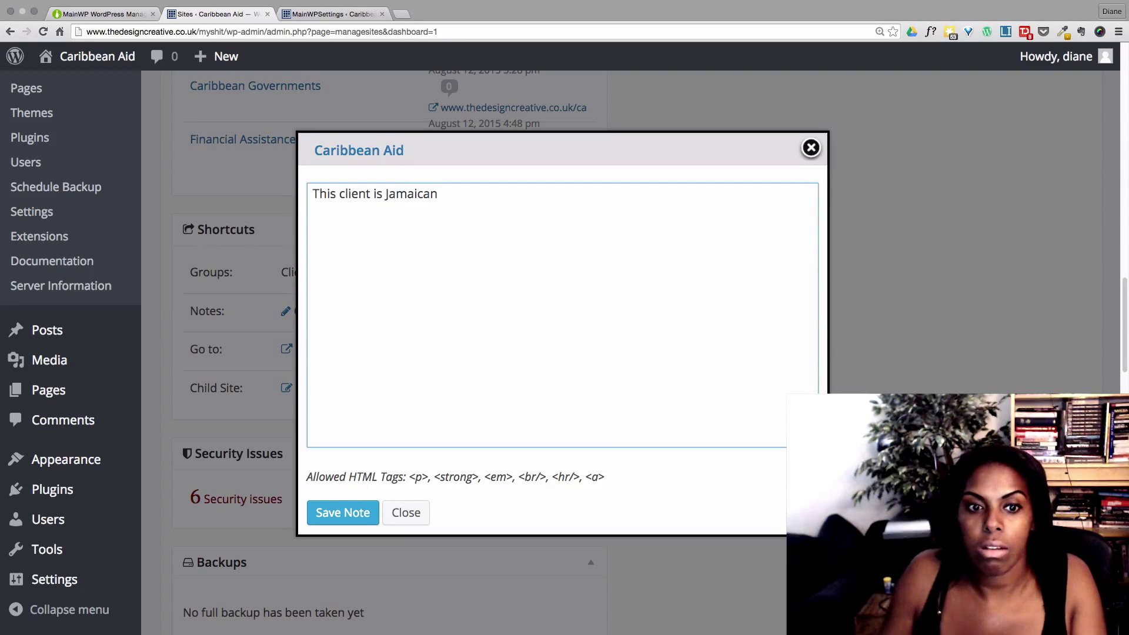
pyautogui.click(343, 512)
pyautogui.scroll(-10, 421, 285)
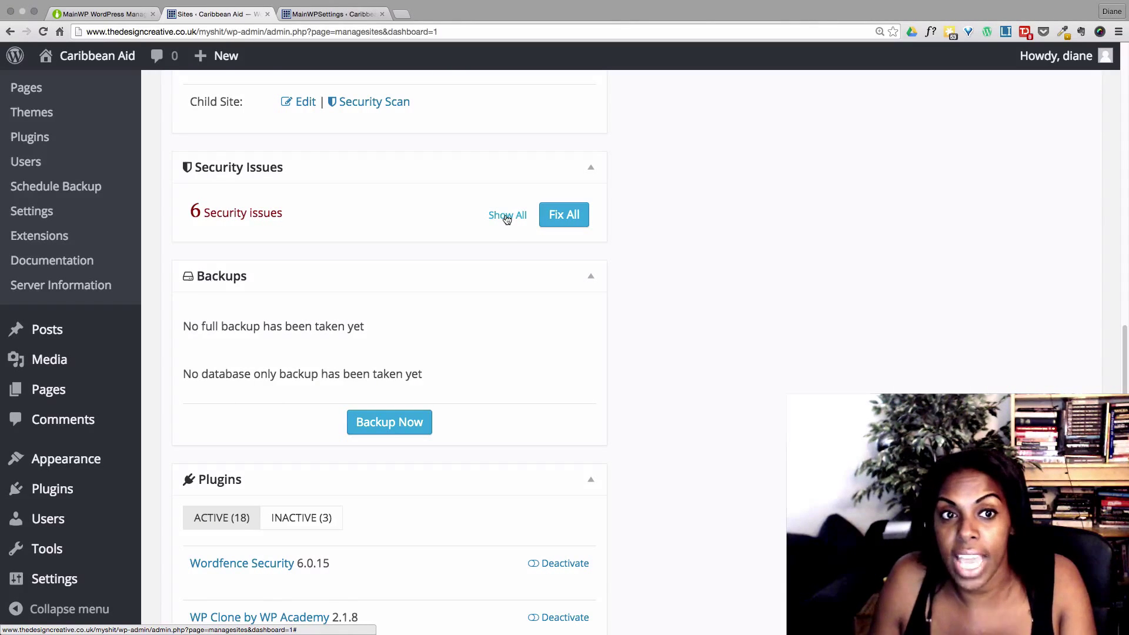
pyautogui.click(507, 216)
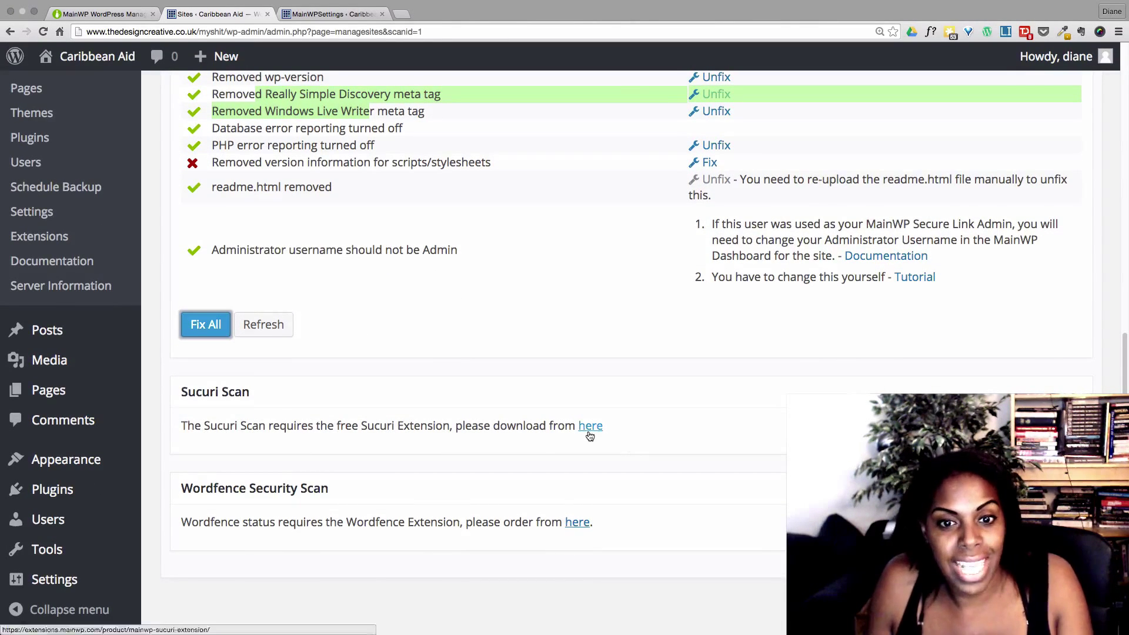
pyautogui.scroll(10, 343, 387)
# Run a database-only backup of Caribbean Aid named 'CA', producing a 613.97kB backup.
pyautogui.click(376, 239)
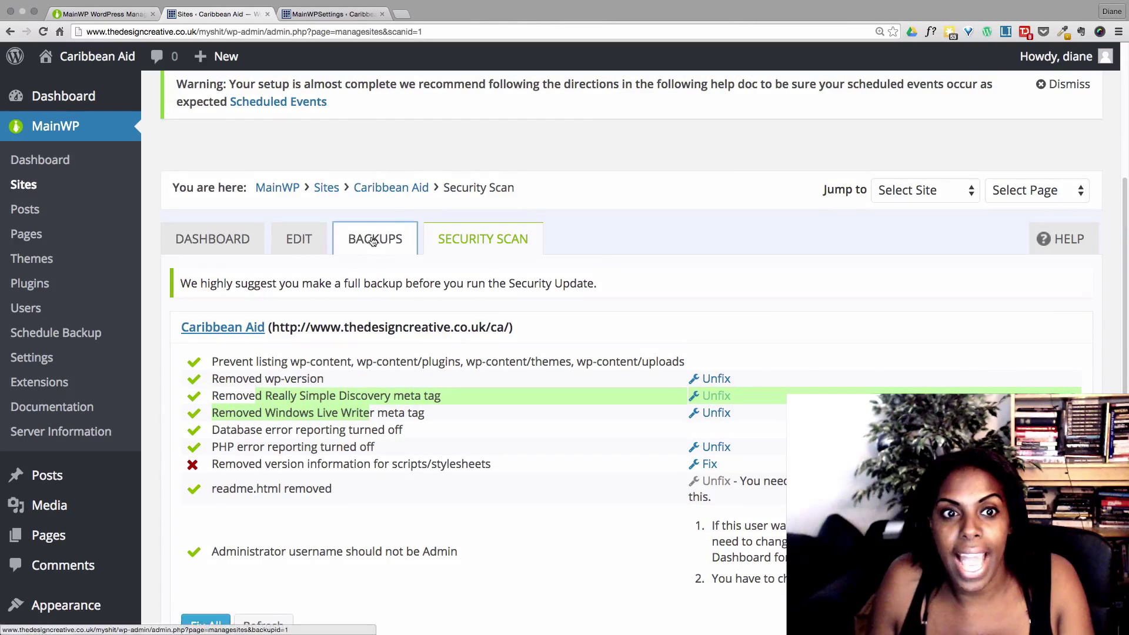
pyautogui.scroll(-5, 551, 336)
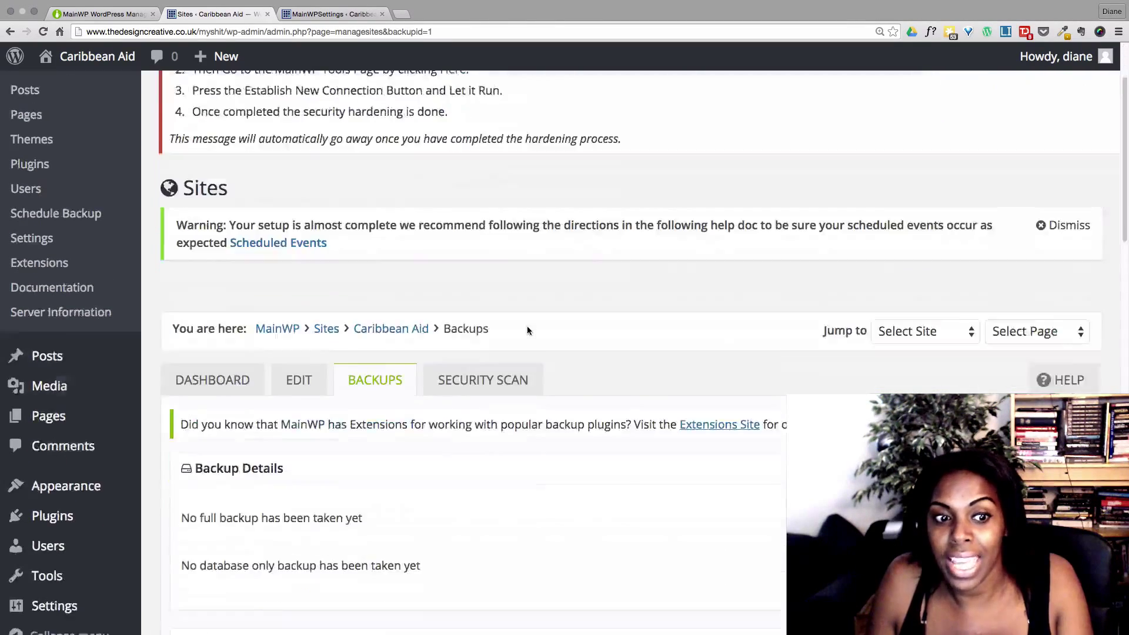
pyautogui.scroll(-2, 487, 494)
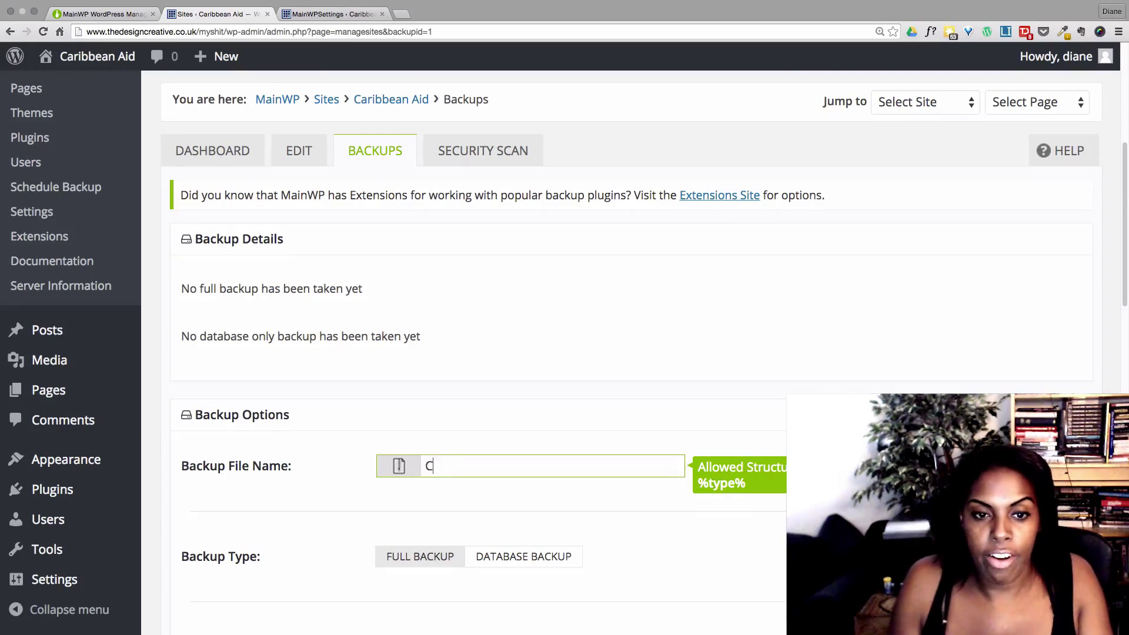
pyautogui.scroll(-3, 483, 464)
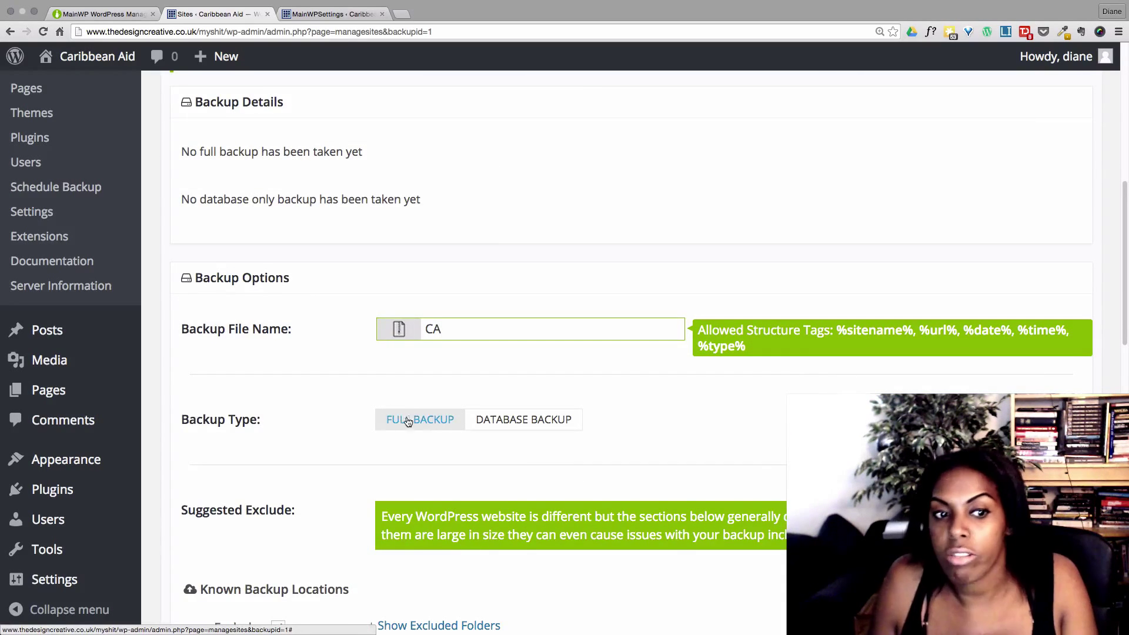
pyautogui.scroll(2, 402, 420)
pyautogui.scroll(-3, 402, 420)
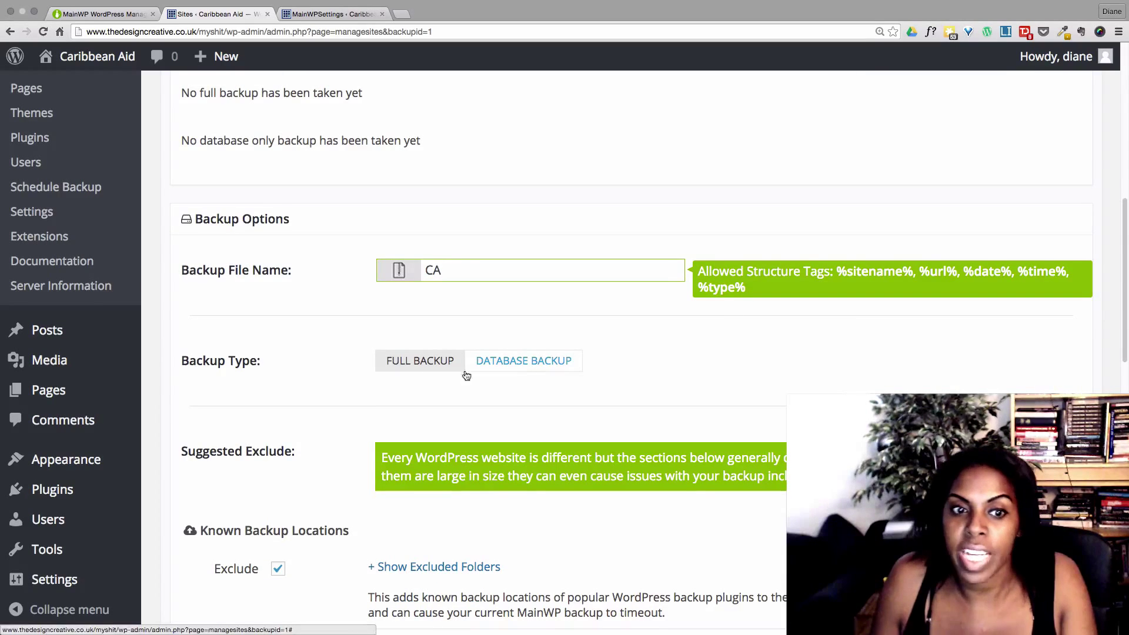
pyautogui.scroll(-3, 353, 394)
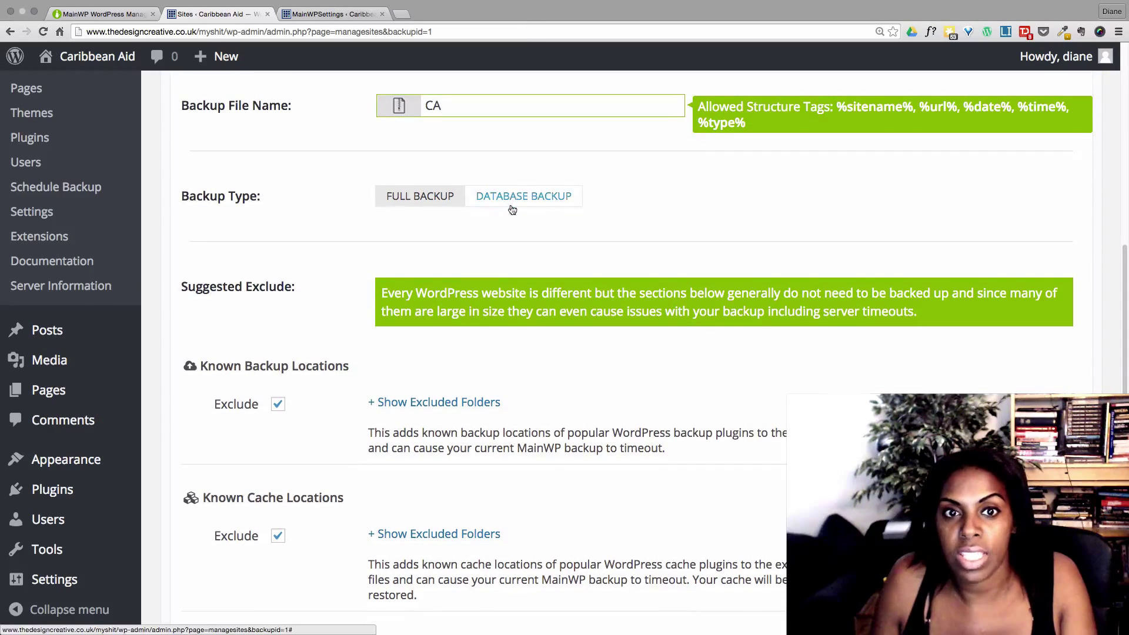
pyautogui.click(522, 197)
pyautogui.scroll(3, 235, 359)
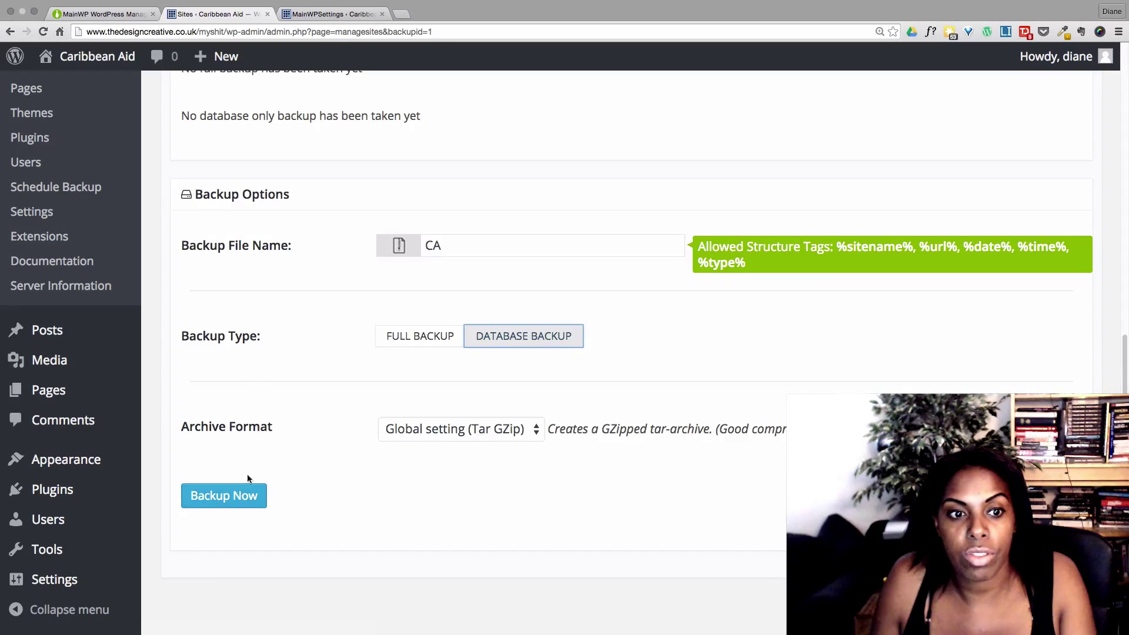
pyautogui.click(223, 495)
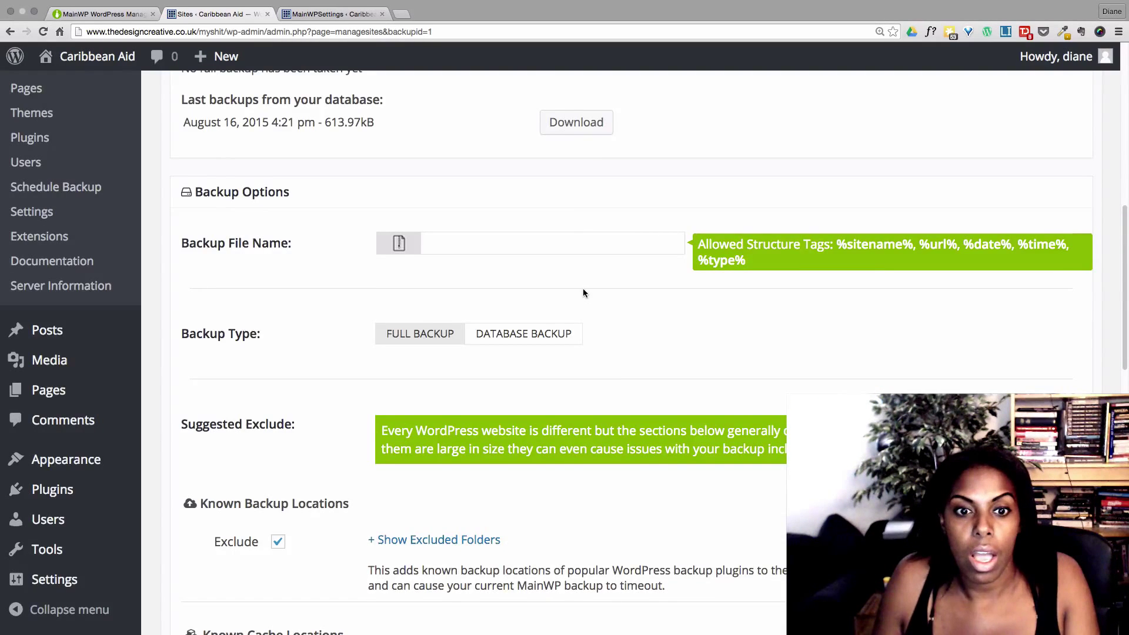
# Find the 613.97kB database backup in the Backups panel, start its download, then cancel saving.
pyautogui.scroll(5, 583, 292)
pyautogui.scroll(1, 388, 404)
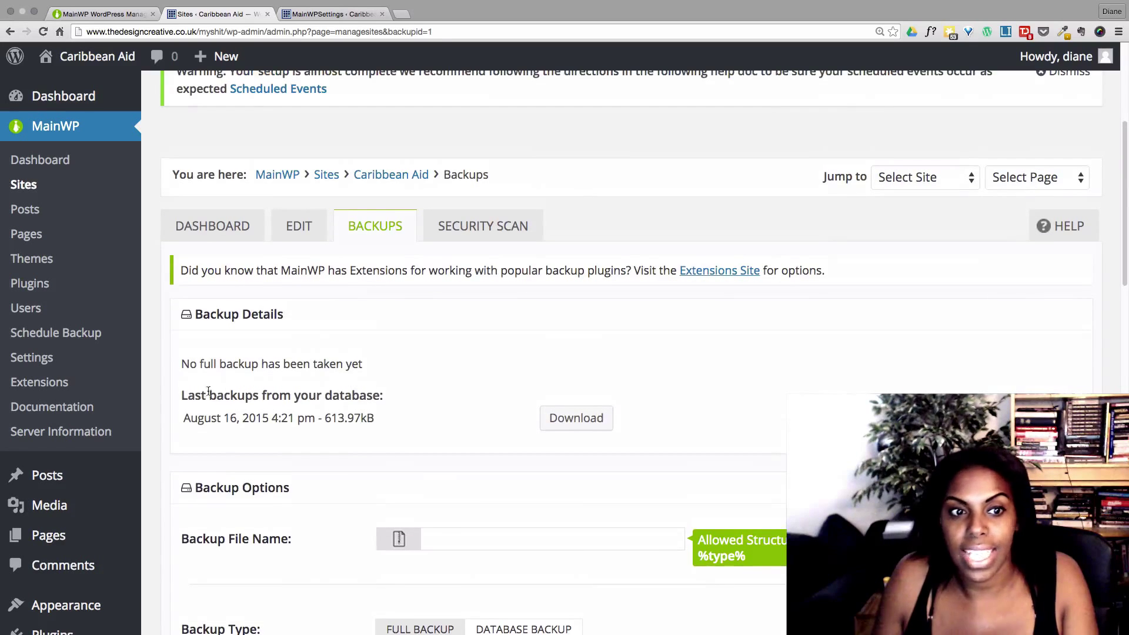
pyautogui.moveTo(190, 397); pyautogui.dragTo(383, 396)
pyautogui.scroll(-1, 382, 396)
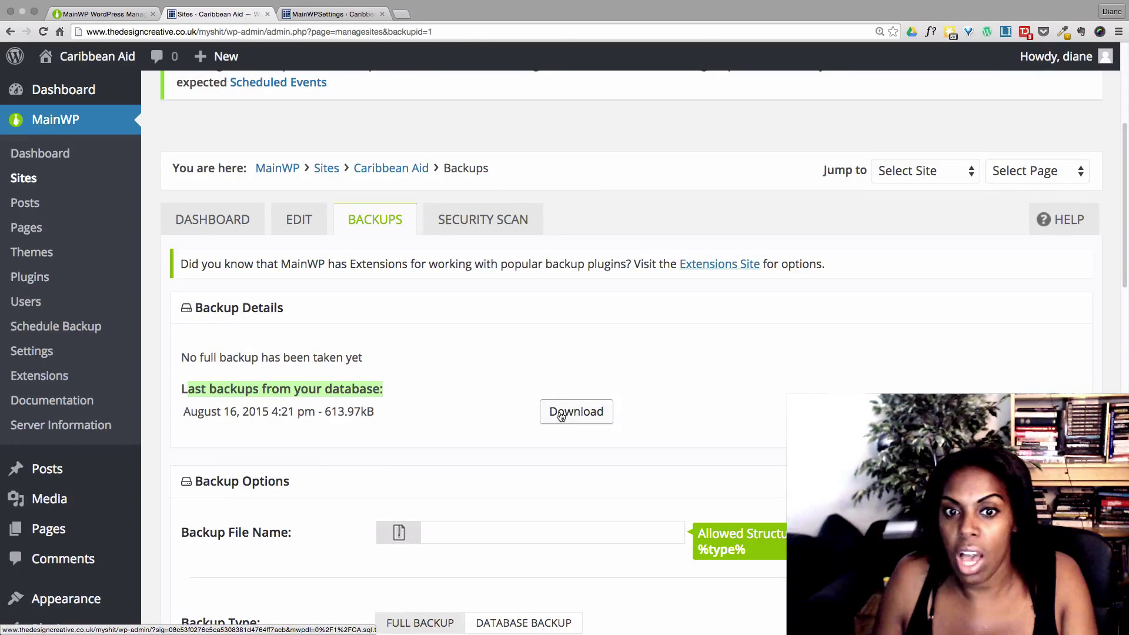
pyautogui.click(582, 407)
pyautogui.scroll(-1, 617, 394)
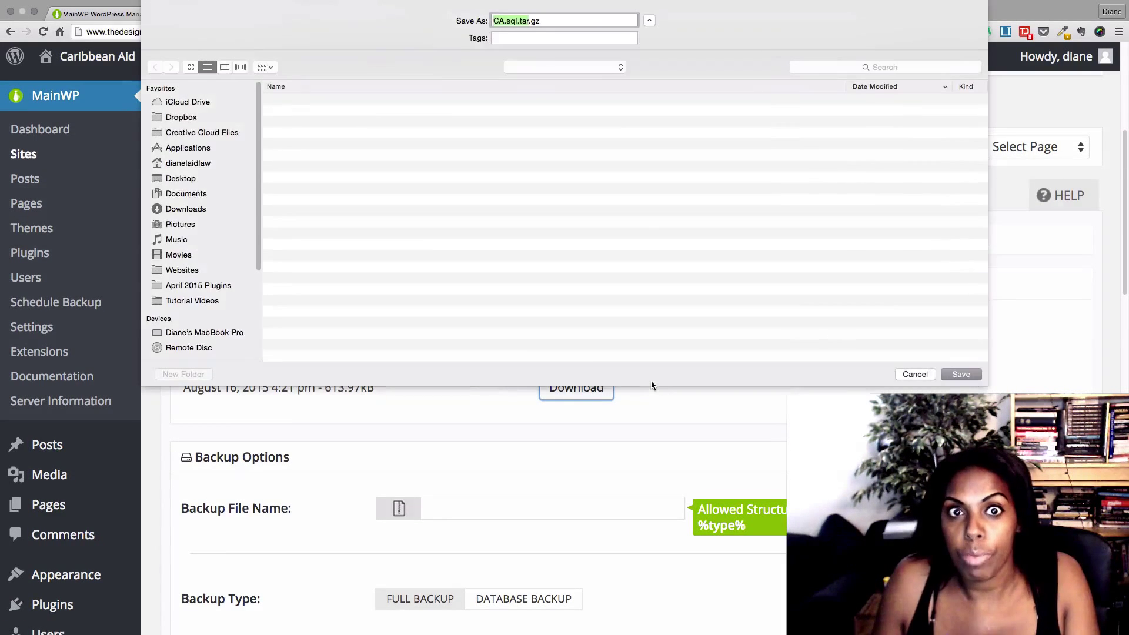
pyautogui.click(915, 373)
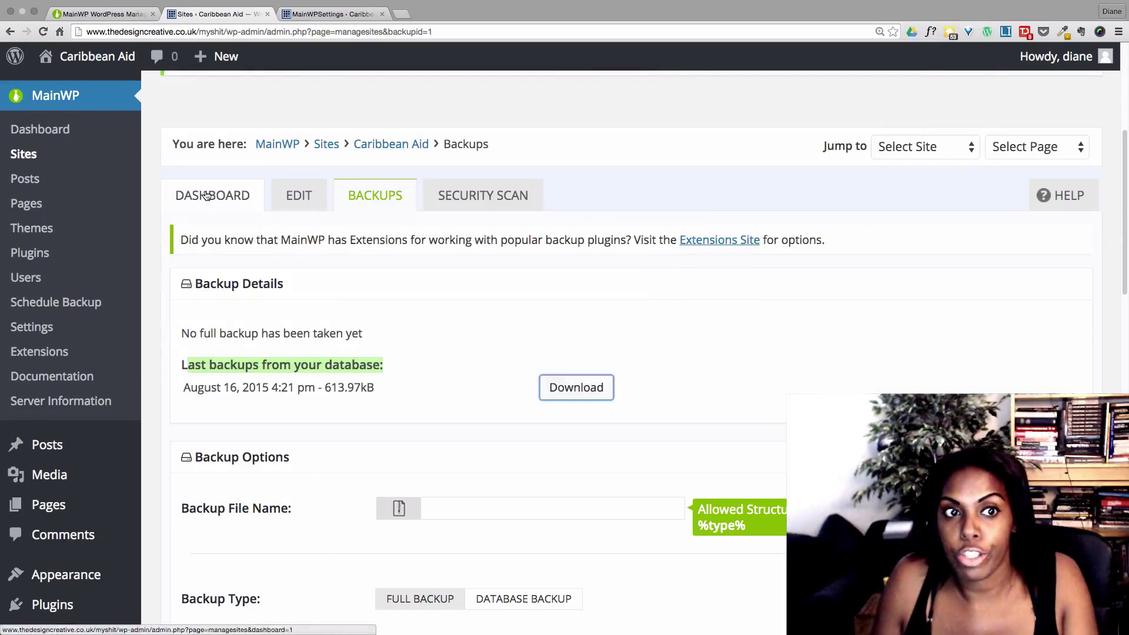
pyautogui.scroll(-10, 563, 232)
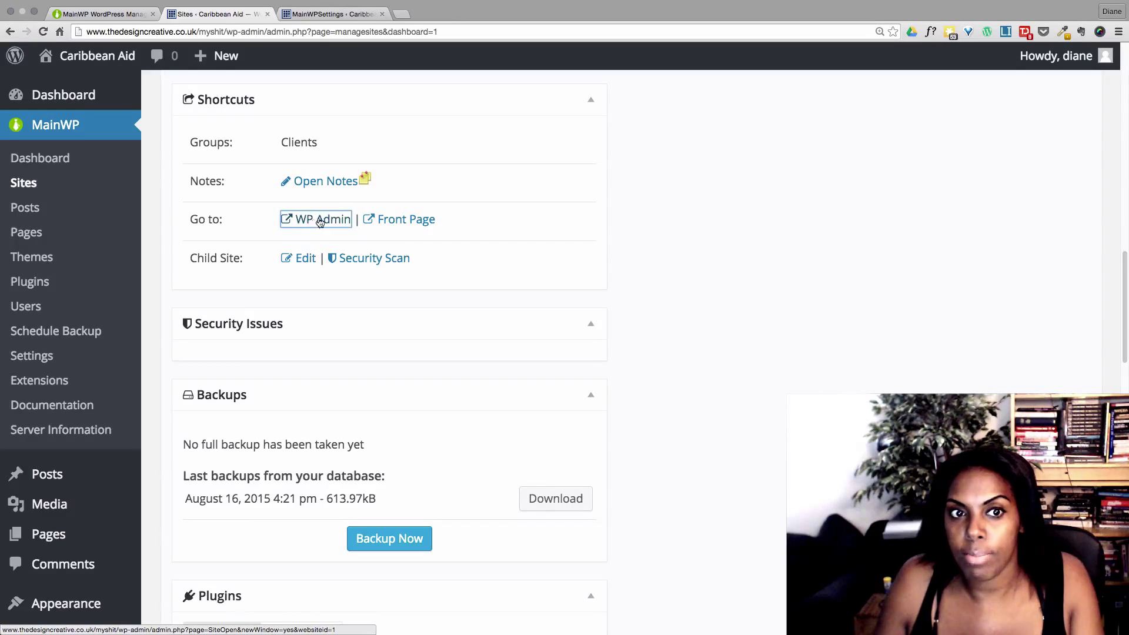
# Open the child site's WP Admin in a new tab, then return to the Sites tab at normal zoom.
pyautogui.click(320, 221)
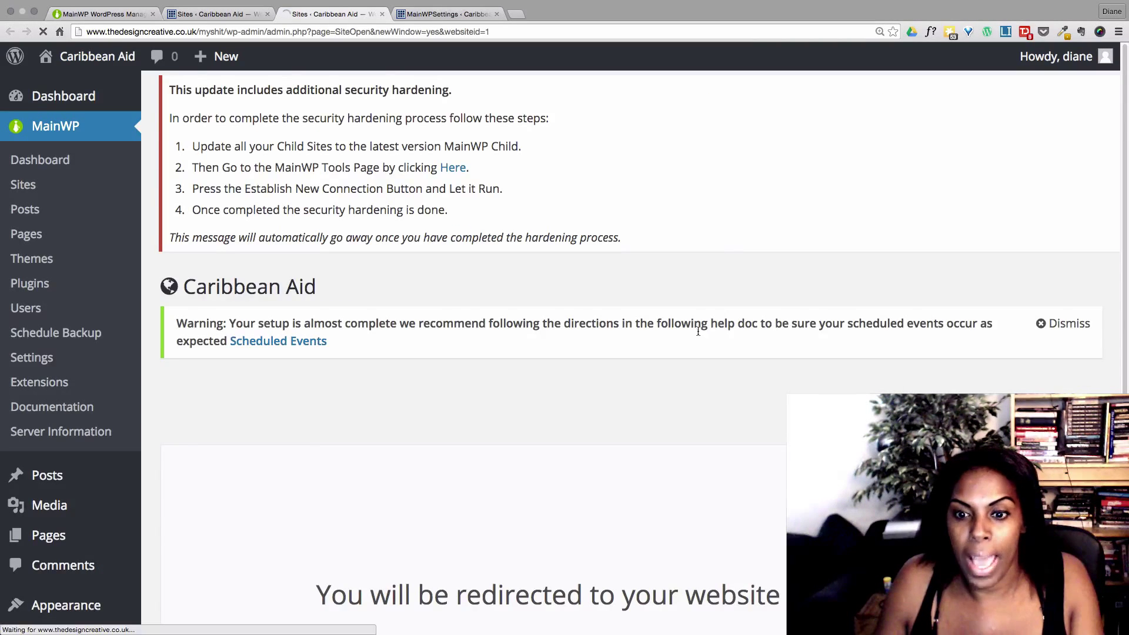
pyautogui.scroll(-2, 411, 383)
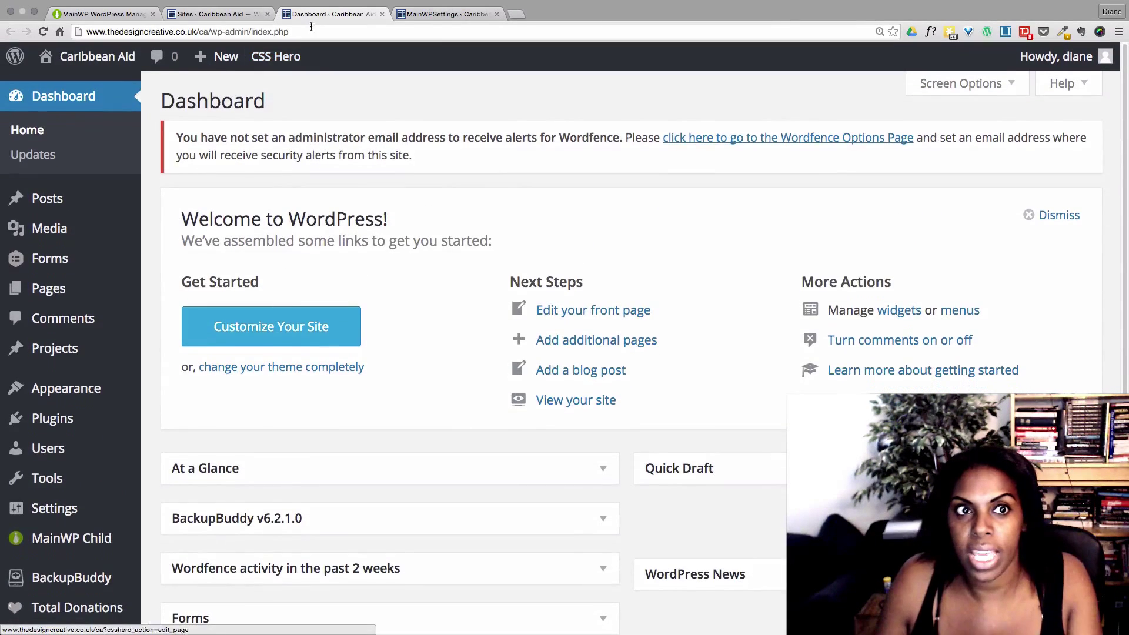
pyautogui.click(206, 15)
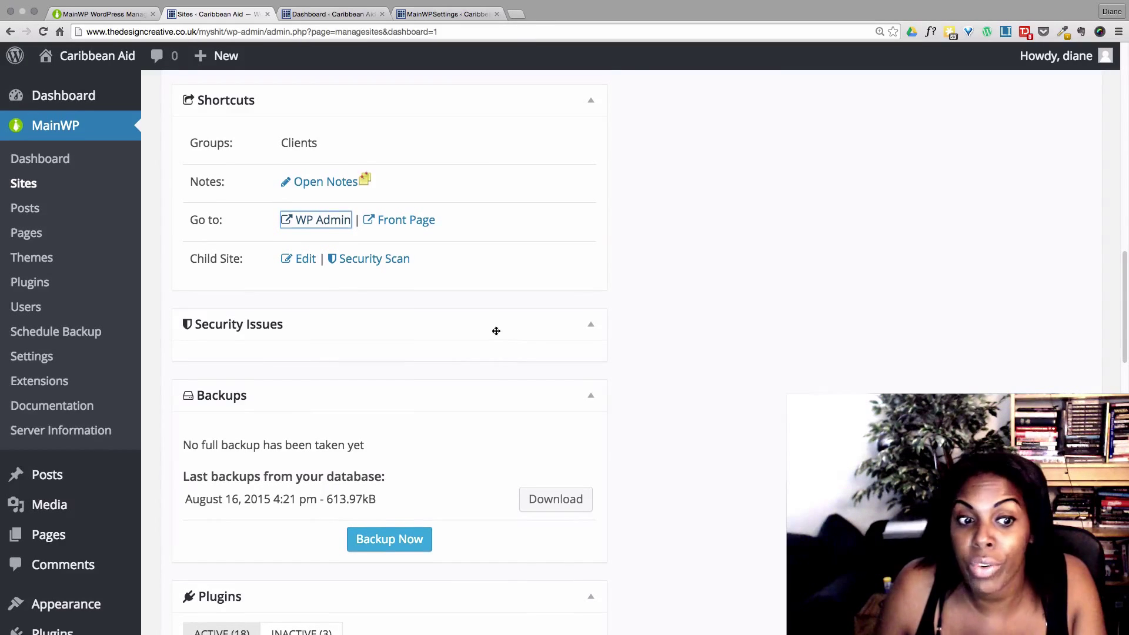
pyautogui.scroll(-10, 496, 330)
pyautogui.hotkey('ctrl', '0')
# Go to the MainWP Extensions page from the sidebar.
pyautogui.scroll(-5, 421, 435)
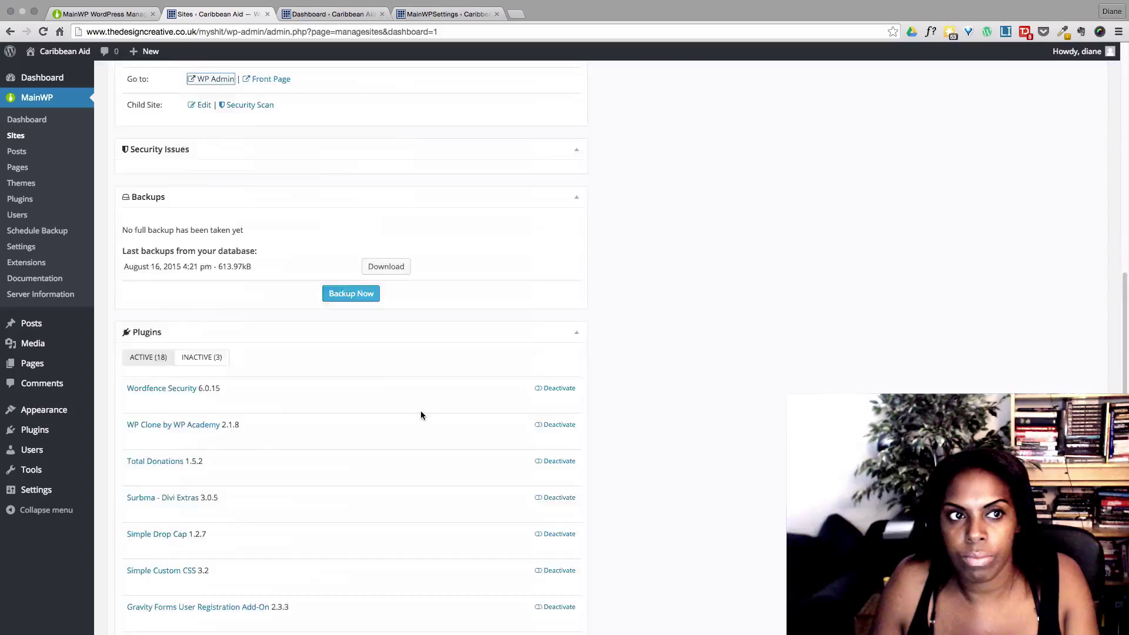
pyautogui.moveTo(20, 205)
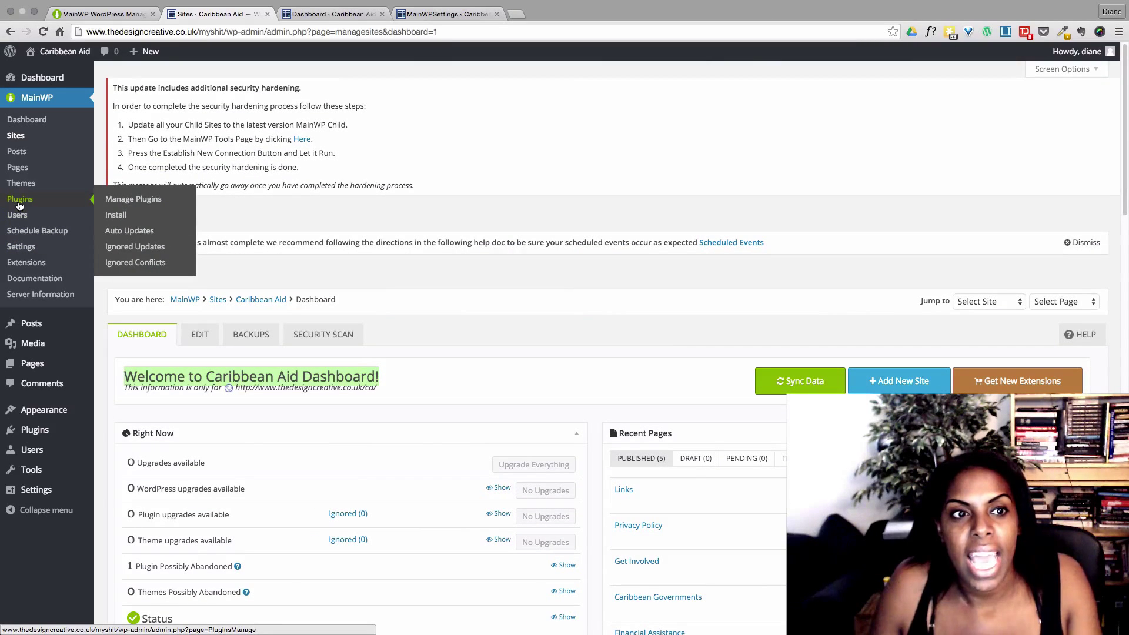
pyautogui.moveTo(43, 218)
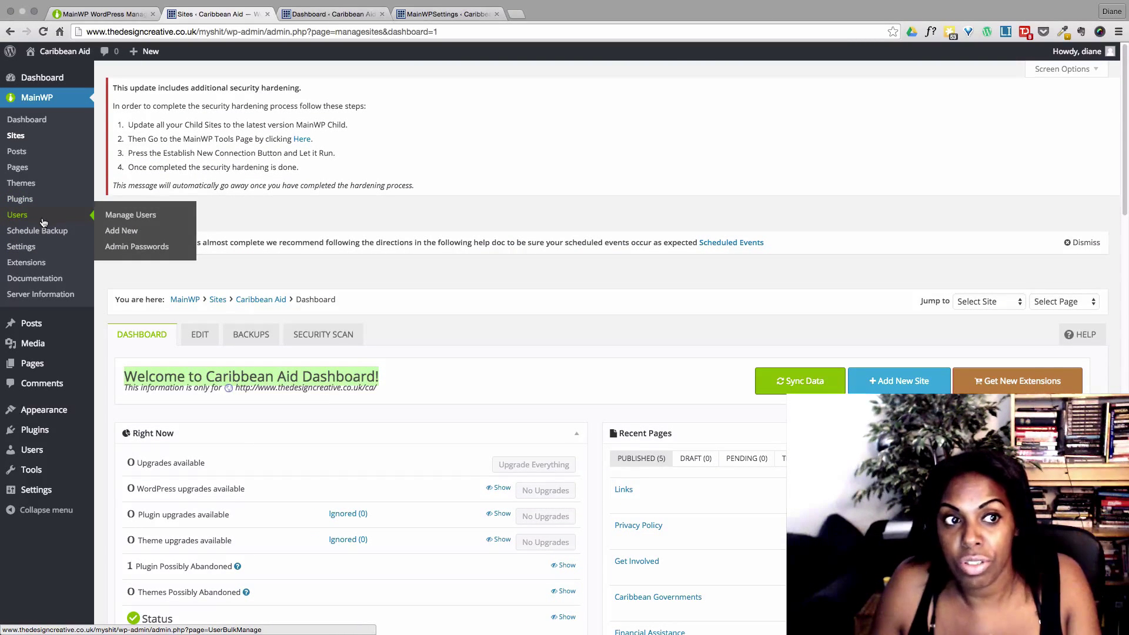
pyautogui.click(25, 262)
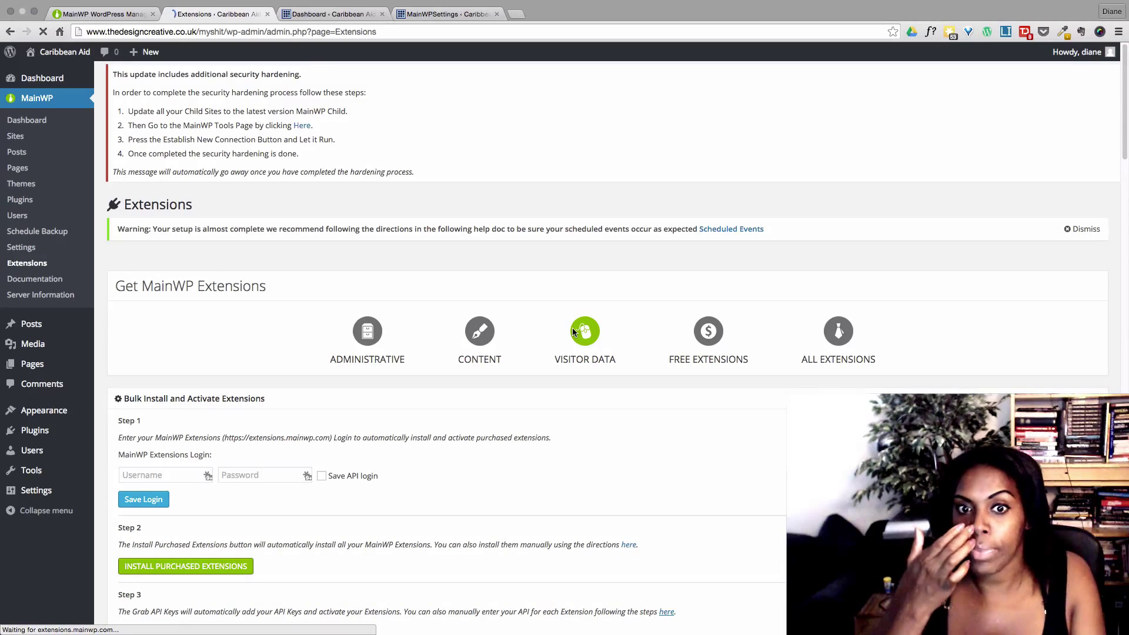
# Scroll past the Bulk Install steps to the Available Extensions list, down to Favorites and Google Analytics.
pyautogui.scroll(-5, 574, 325)
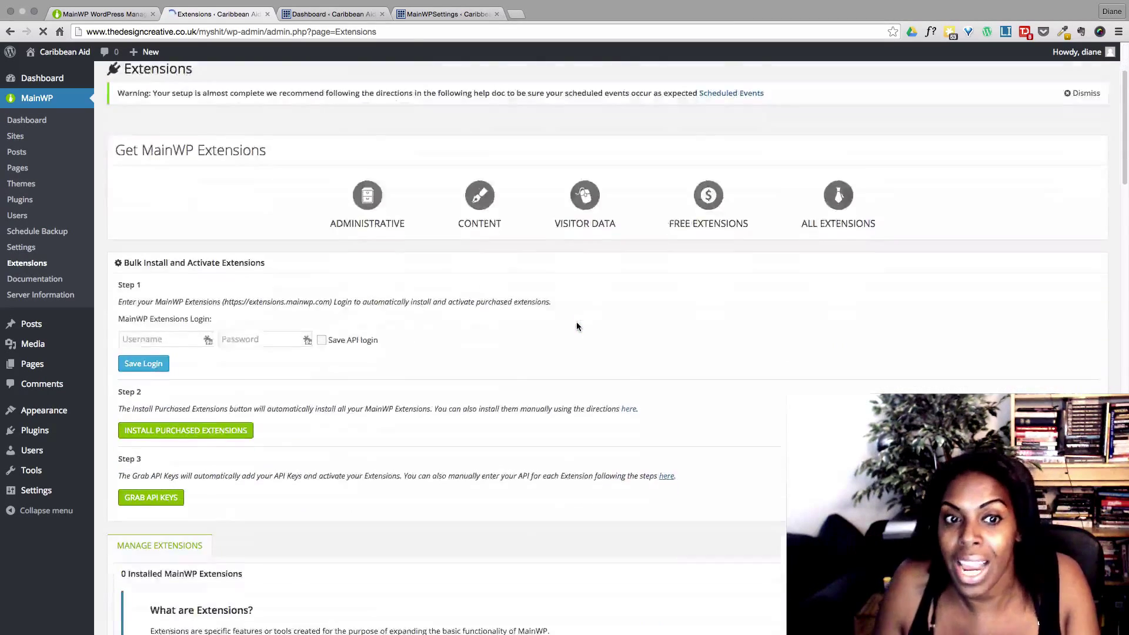
pyautogui.scroll(5, 528, 321)
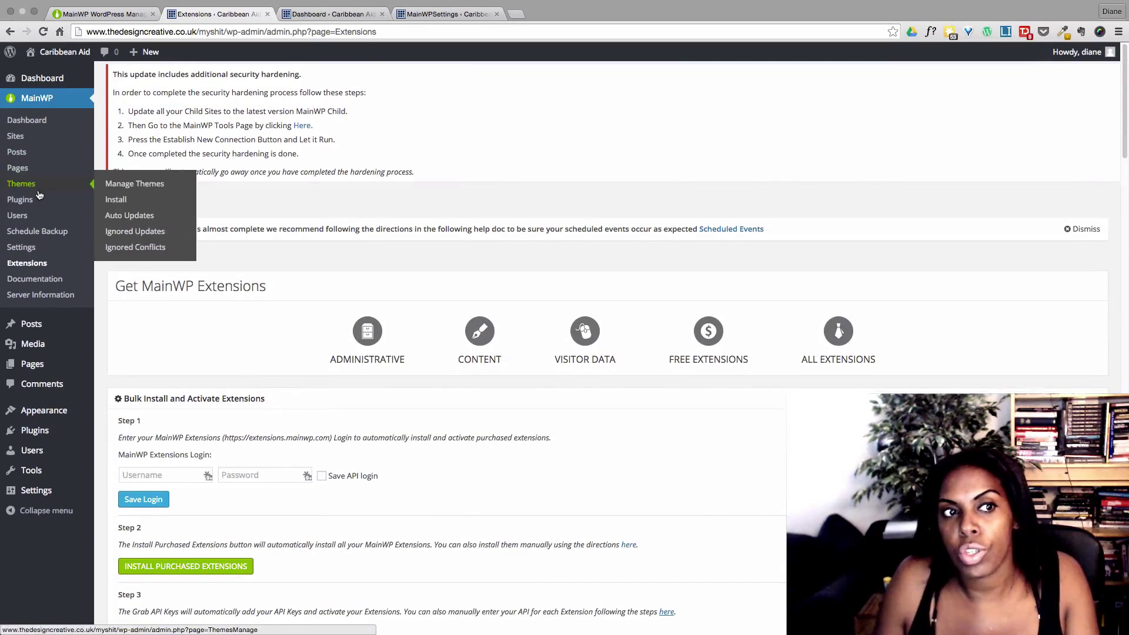
pyautogui.moveTo(38, 202)
pyautogui.scroll(-1, 39, 202)
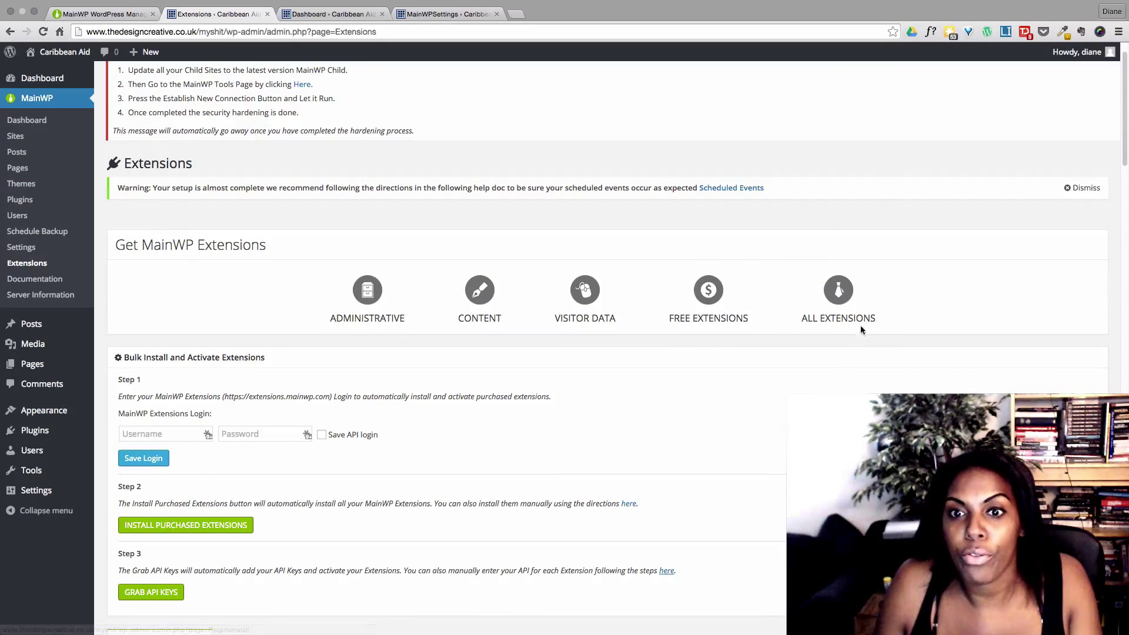
pyautogui.scroll(-4, 665, 413)
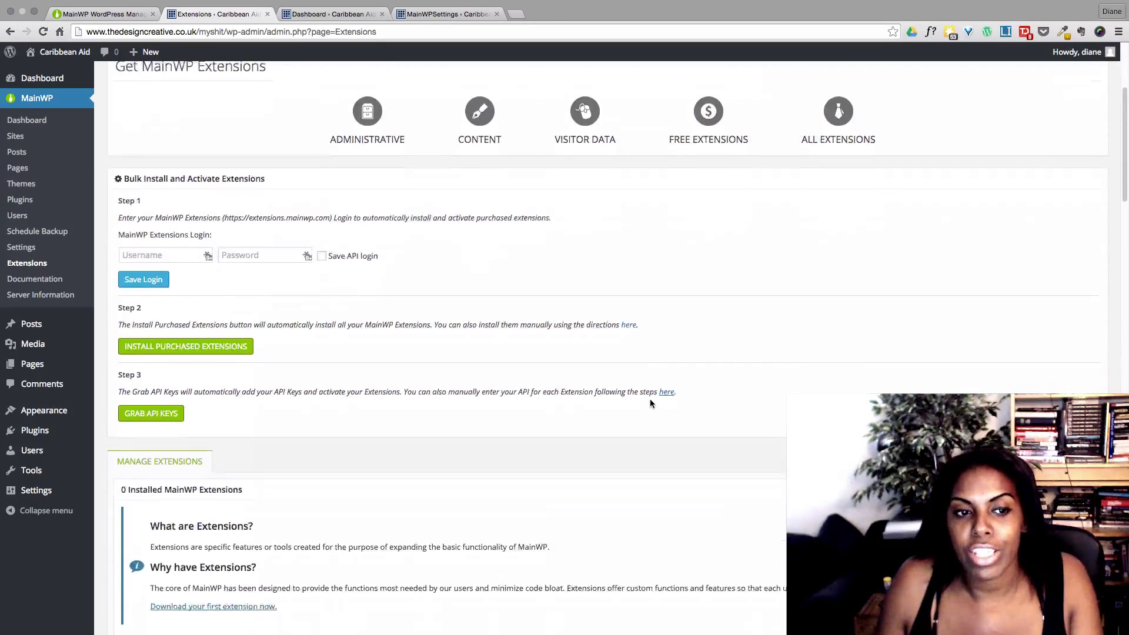
pyautogui.scroll(5, 650, 398)
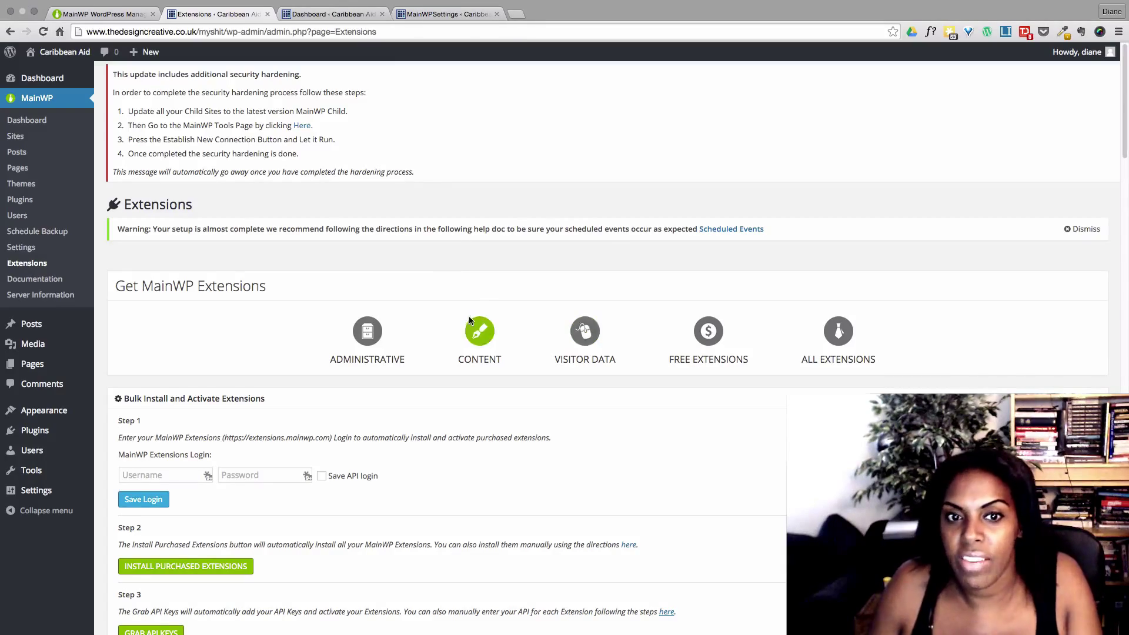
pyautogui.scroll(-10, 431, 306)
pyautogui.scroll(-12, 430, 305)
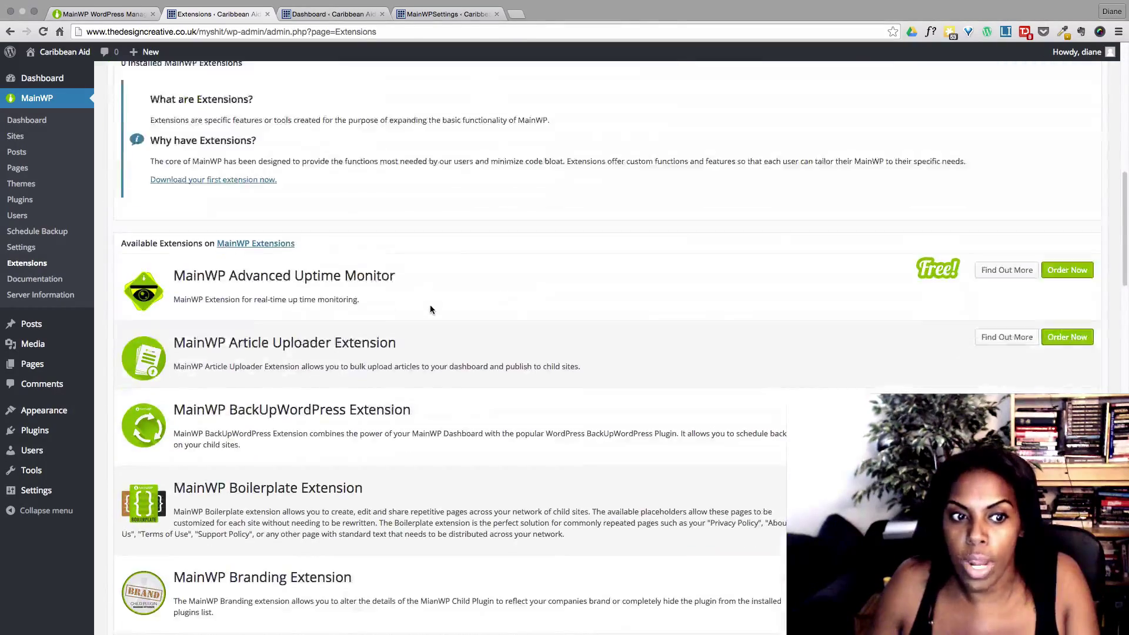
pyautogui.scroll(-6, 431, 304)
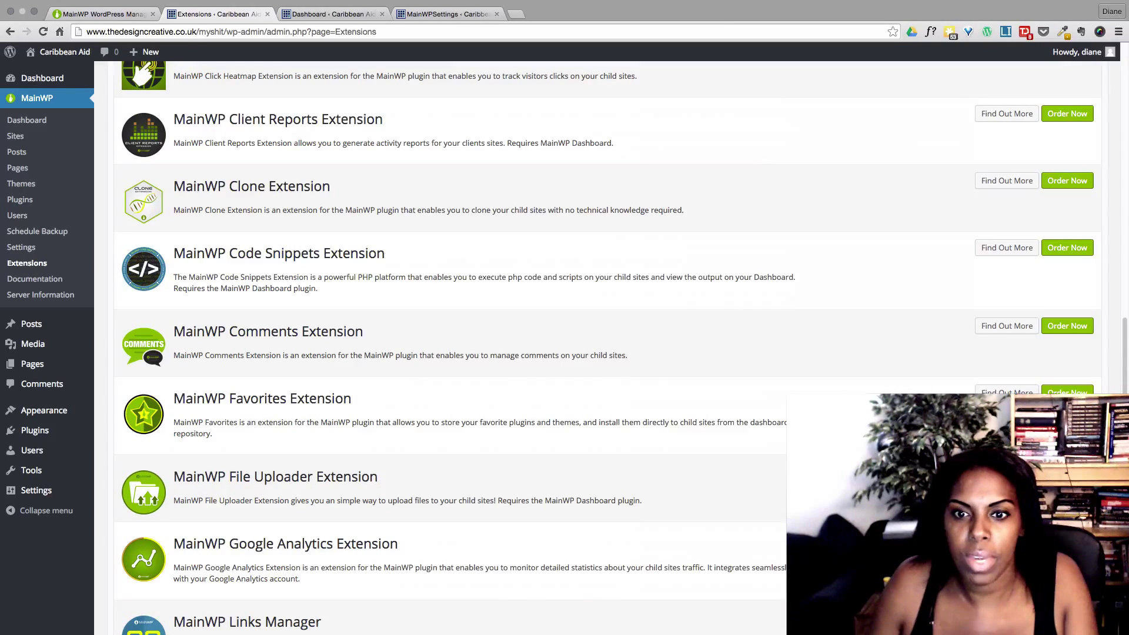
# Open the Favorites Extension order page, highlight its $29.99 price, then switch to the MainWP Settings tab.
pyautogui.click(1066, 392)
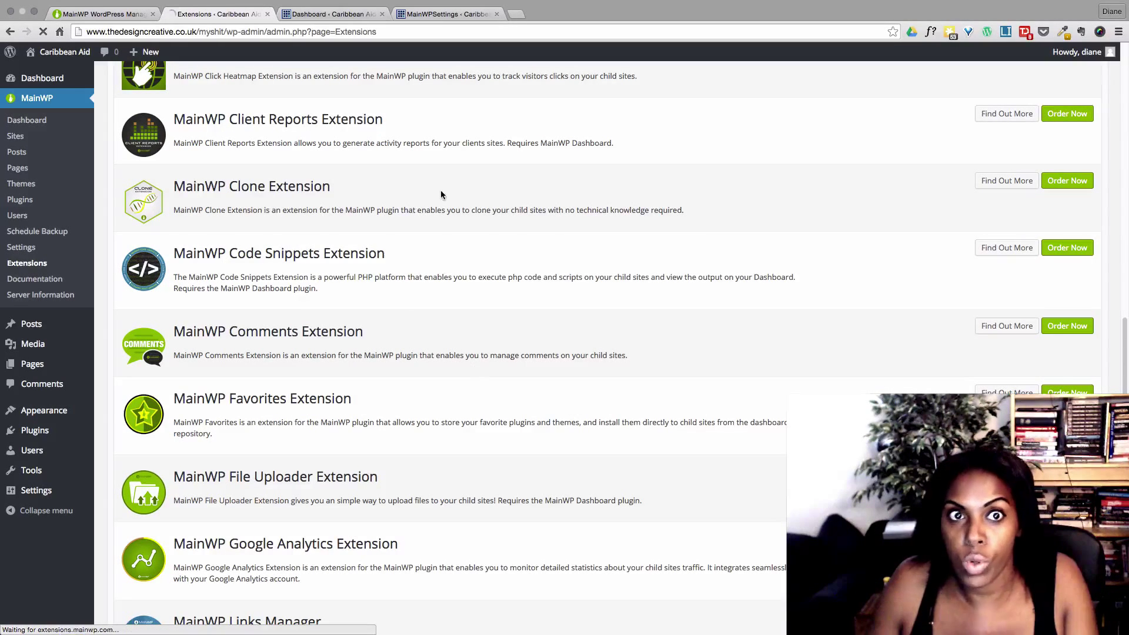
pyautogui.scroll(-1, 447, 188)
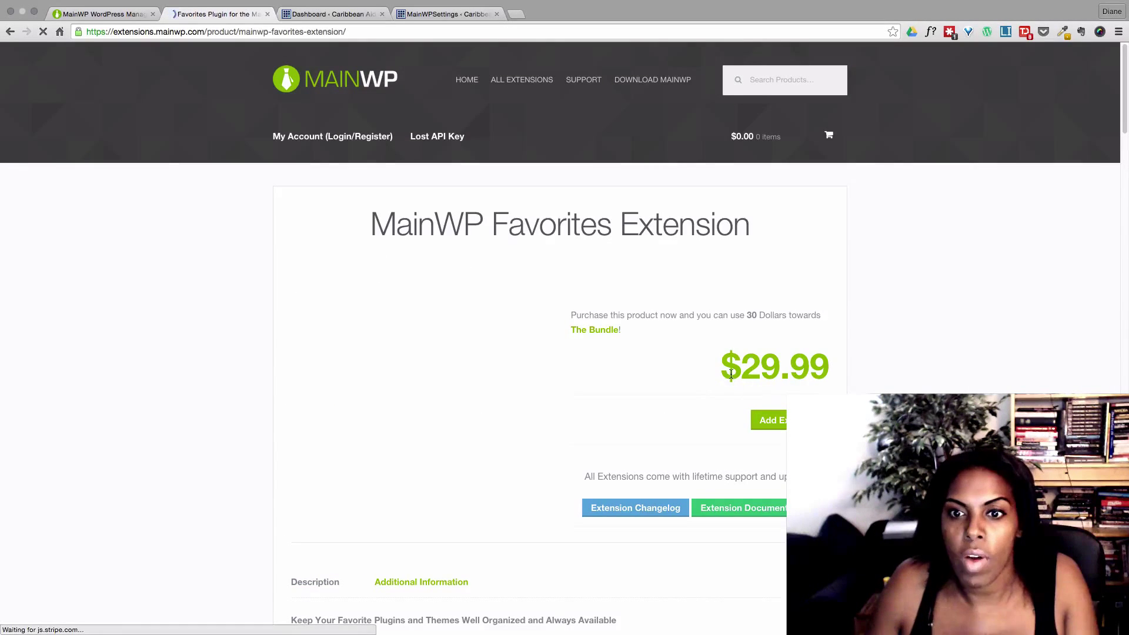
pyautogui.moveTo(722, 366); pyautogui.dragTo(840, 362)
pyautogui.click(641, 391)
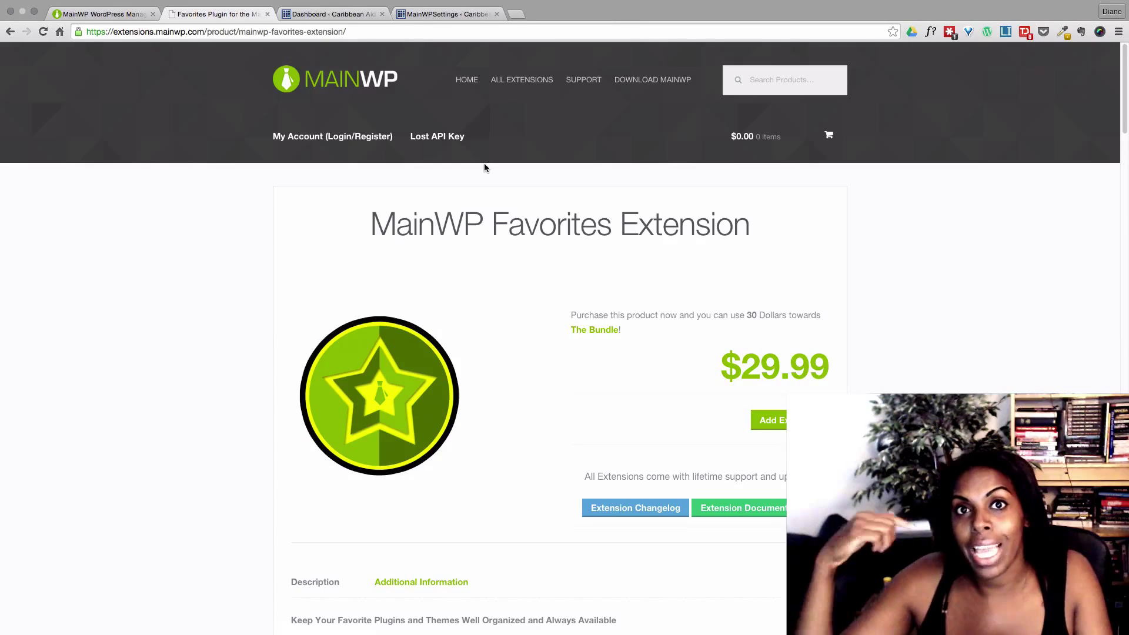
pyautogui.click(447, 14)
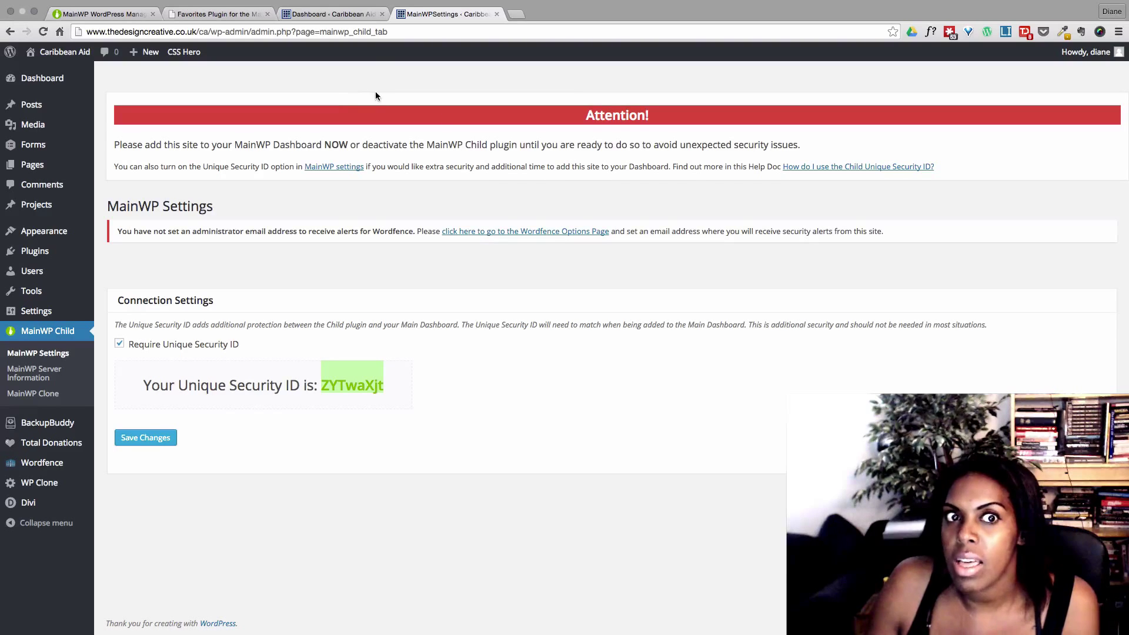
# Move through the Dashboard and Favorites tabs, then go back to the MainWP Extensions list.
pyautogui.click(330, 14)
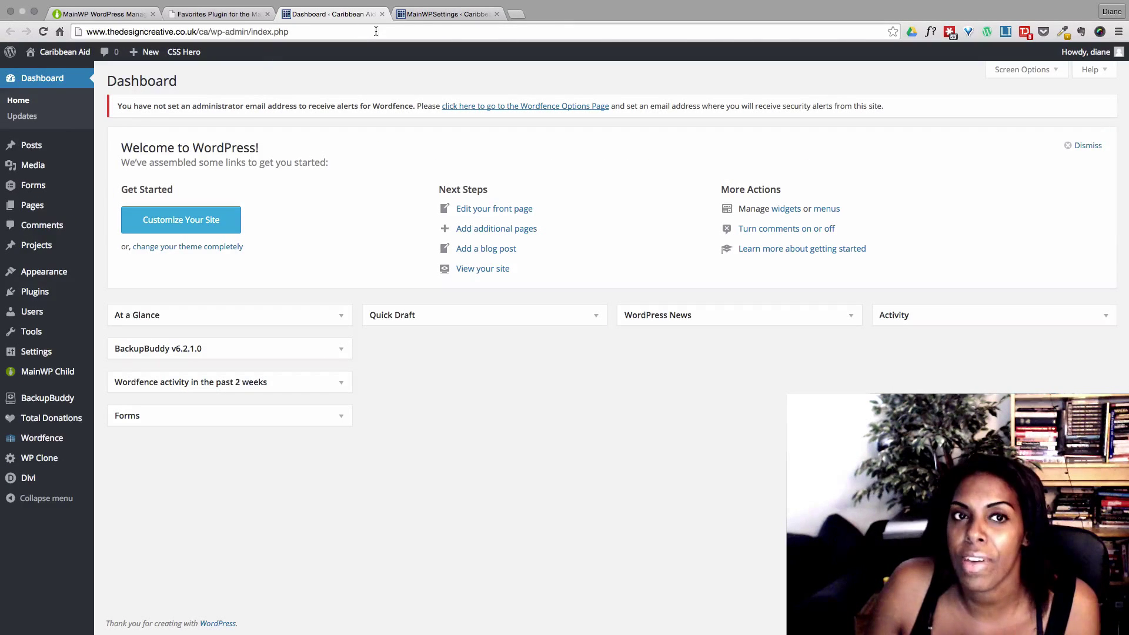
pyautogui.click(214, 13)
pyautogui.click(9, 31)
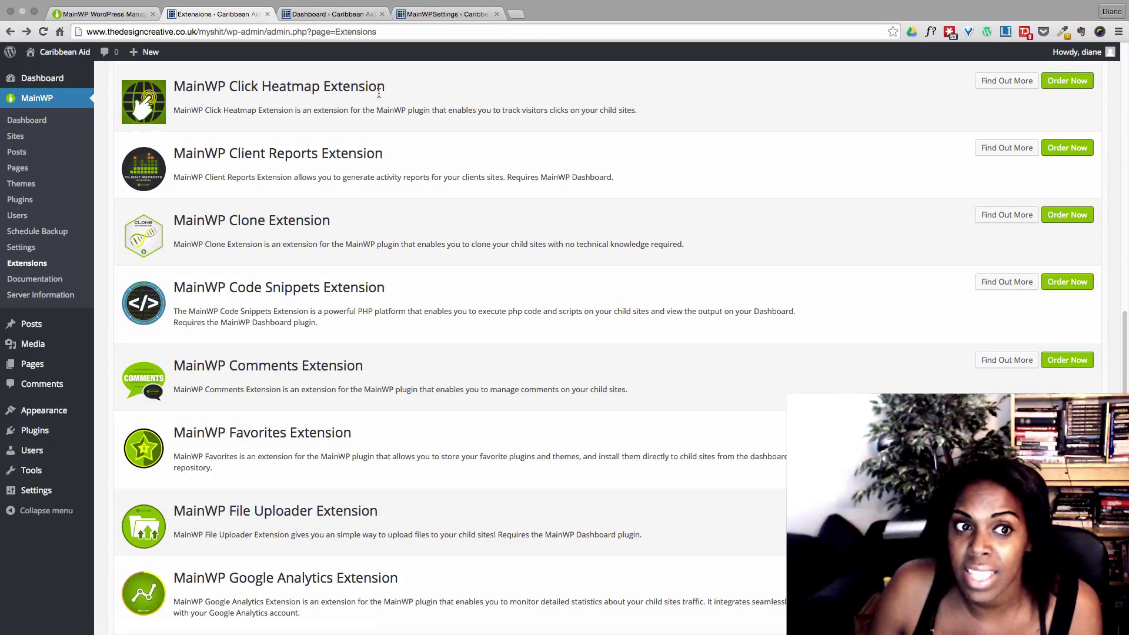
pyautogui.moveTo(236, 221); pyautogui.dragTo(379, 216)
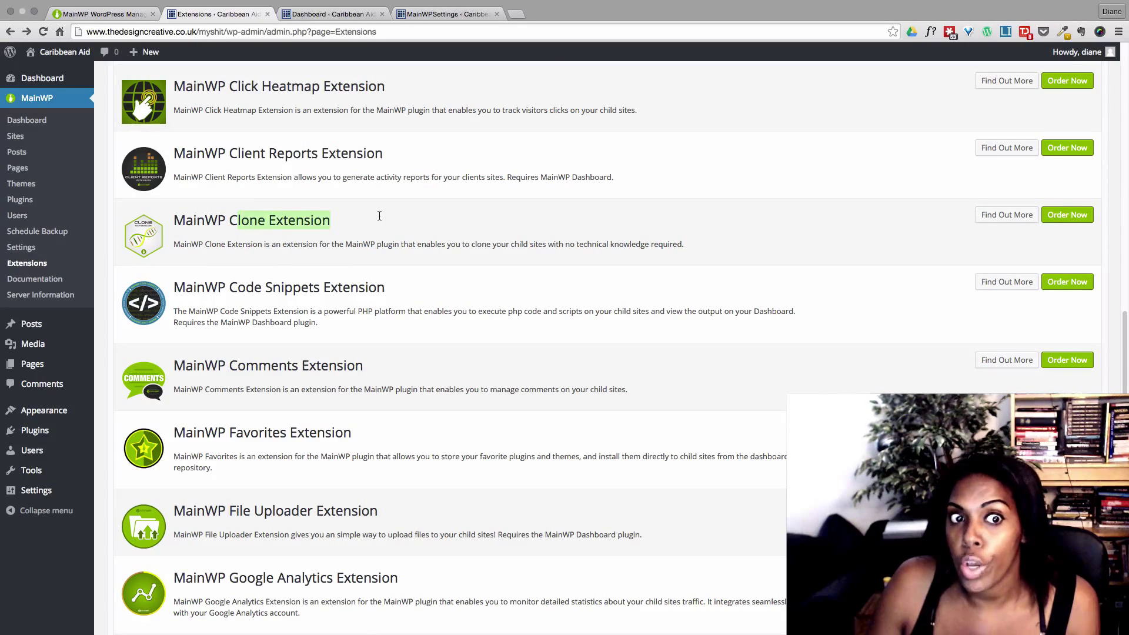
pyautogui.scroll(-5, 549, 207)
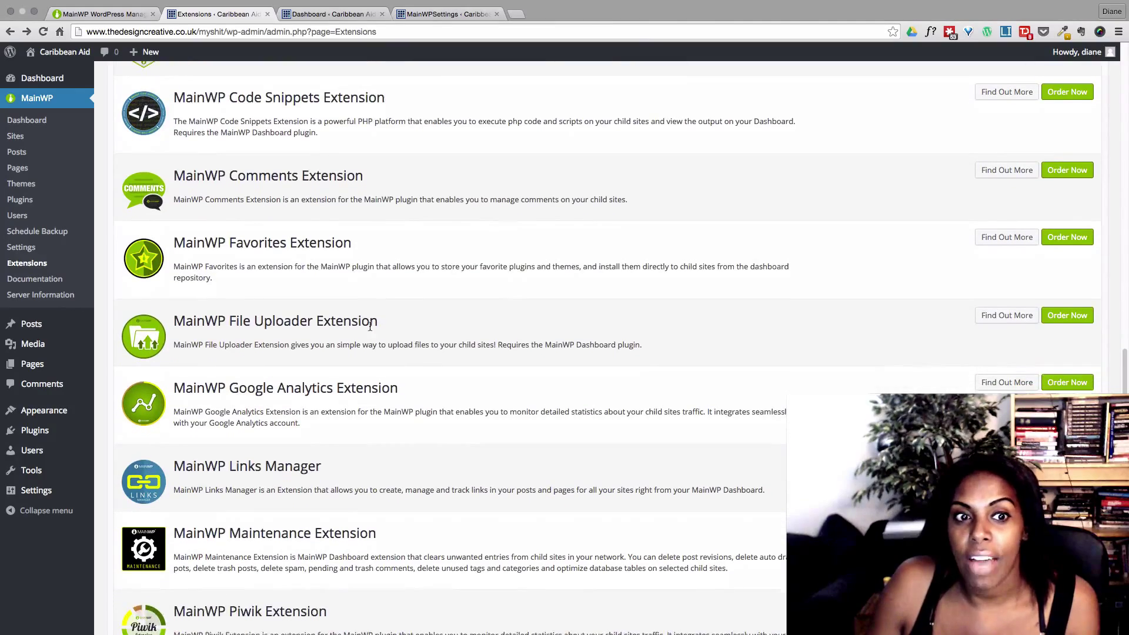
pyautogui.moveTo(251, 320); pyautogui.dragTo(369, 320)
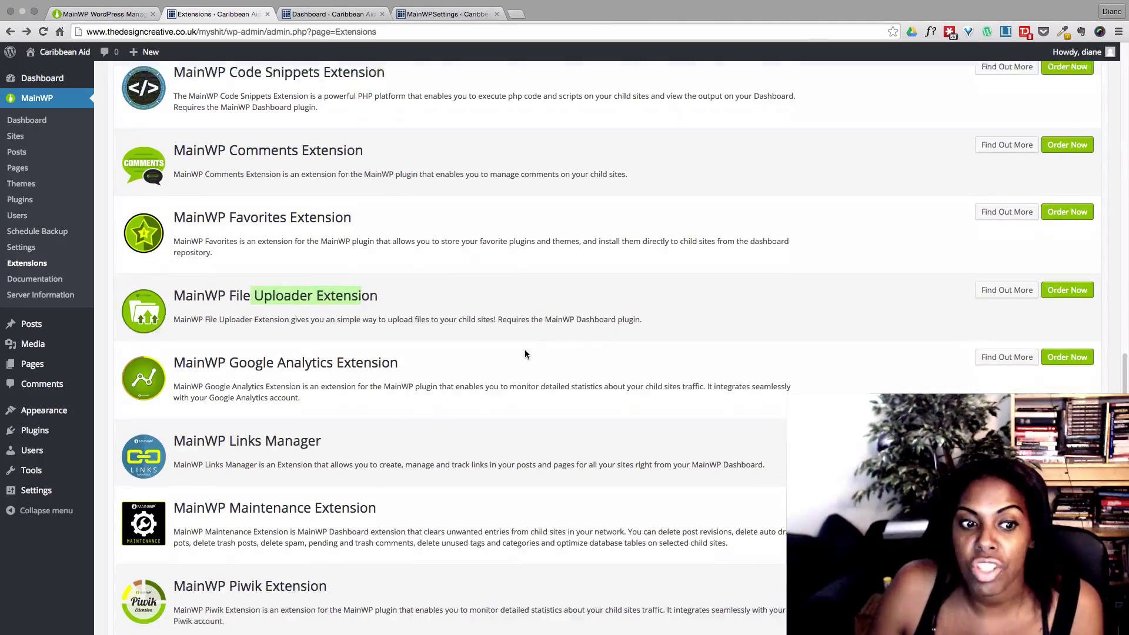
pyautogui.scroll(-10, 337, 413)
pyautogui.scroll(-12, 338, 418)
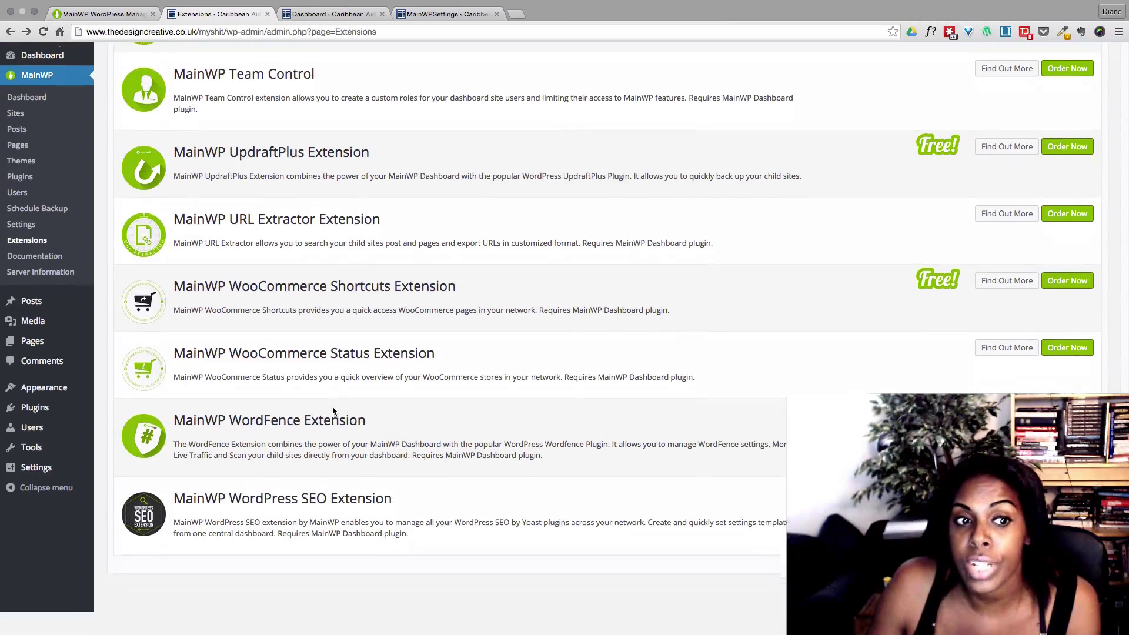
pyautogui.scroll(20, 887, 267)
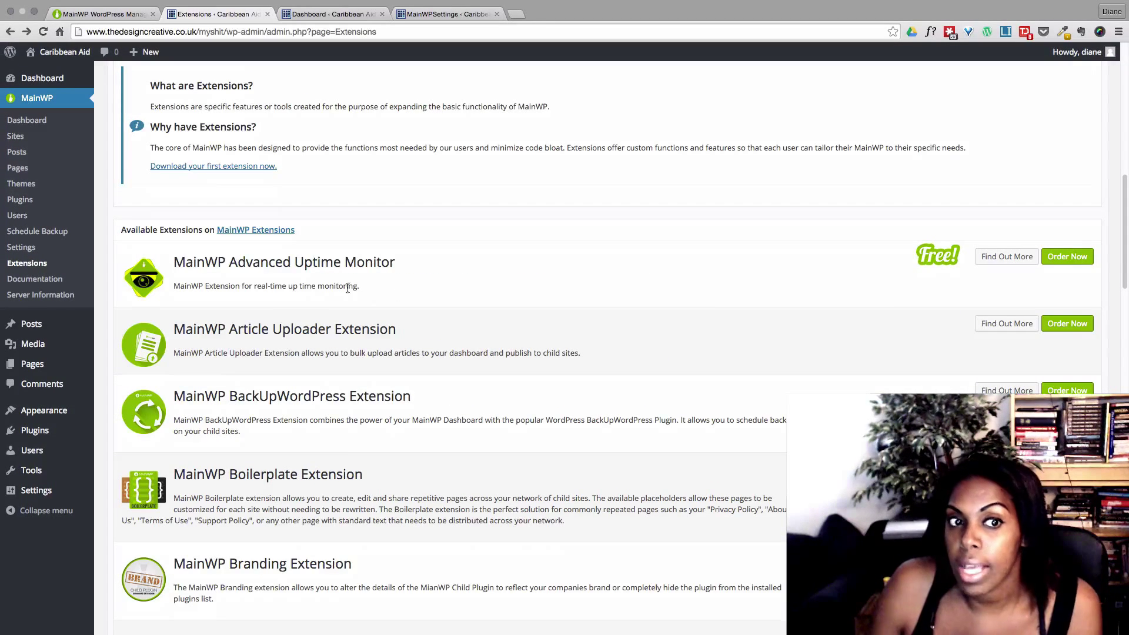
pyautogui.moveTo(219, 264); pyautogui.dragTo(365, 265)
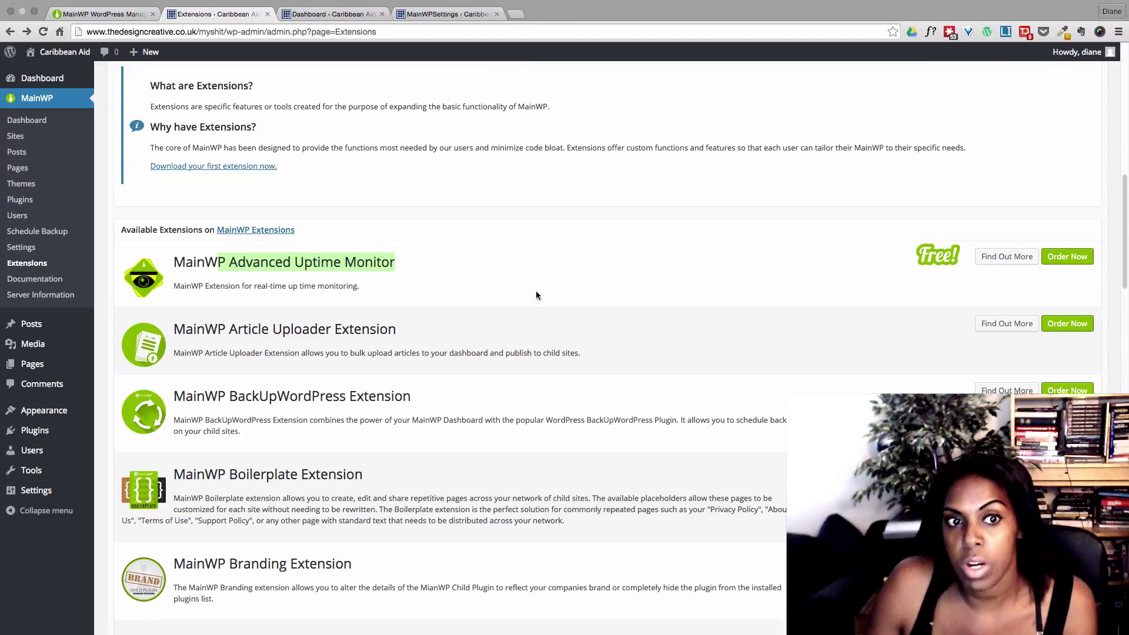
pyautogui.scroll(-8, 536, 295)
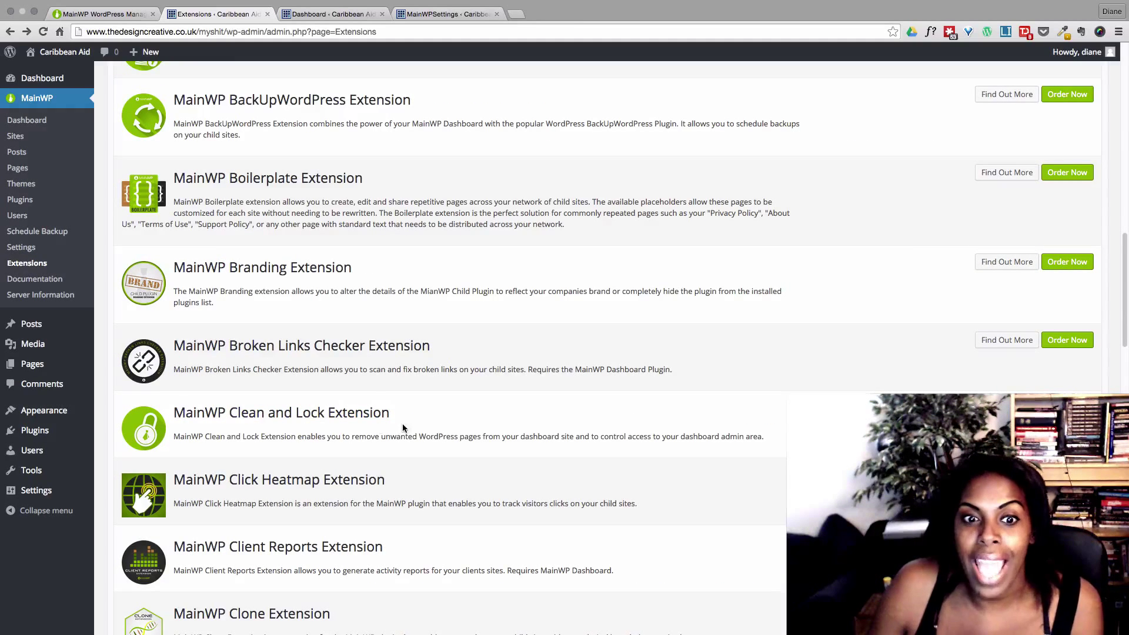
pyautogui.scroll(-20, 412, 433)
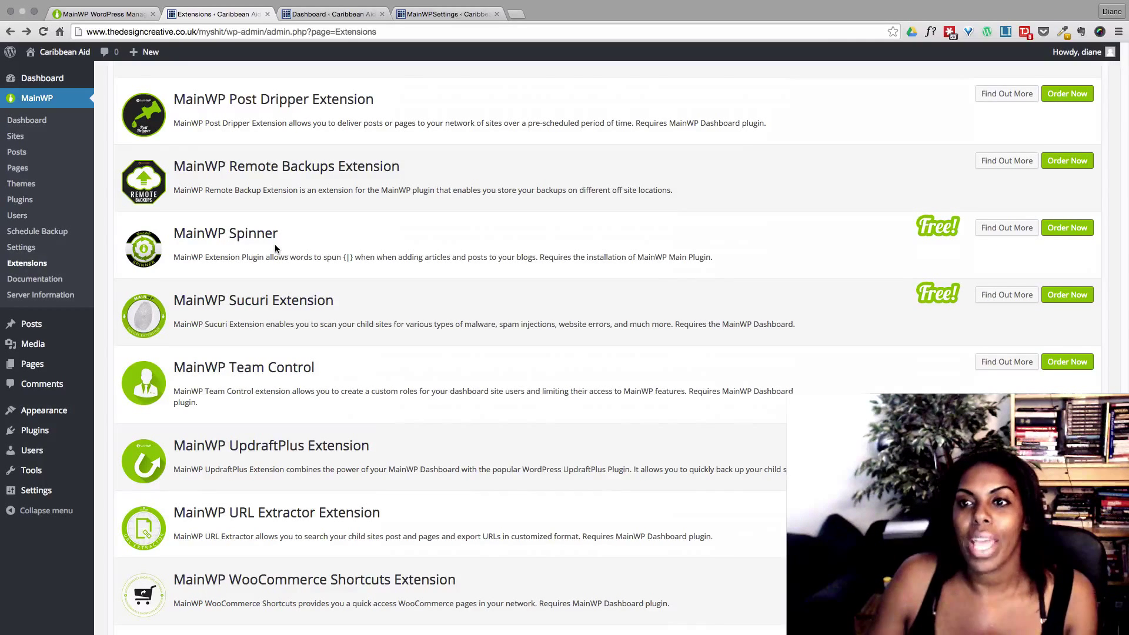
pyautogui.scroll(-1, 275, 249)
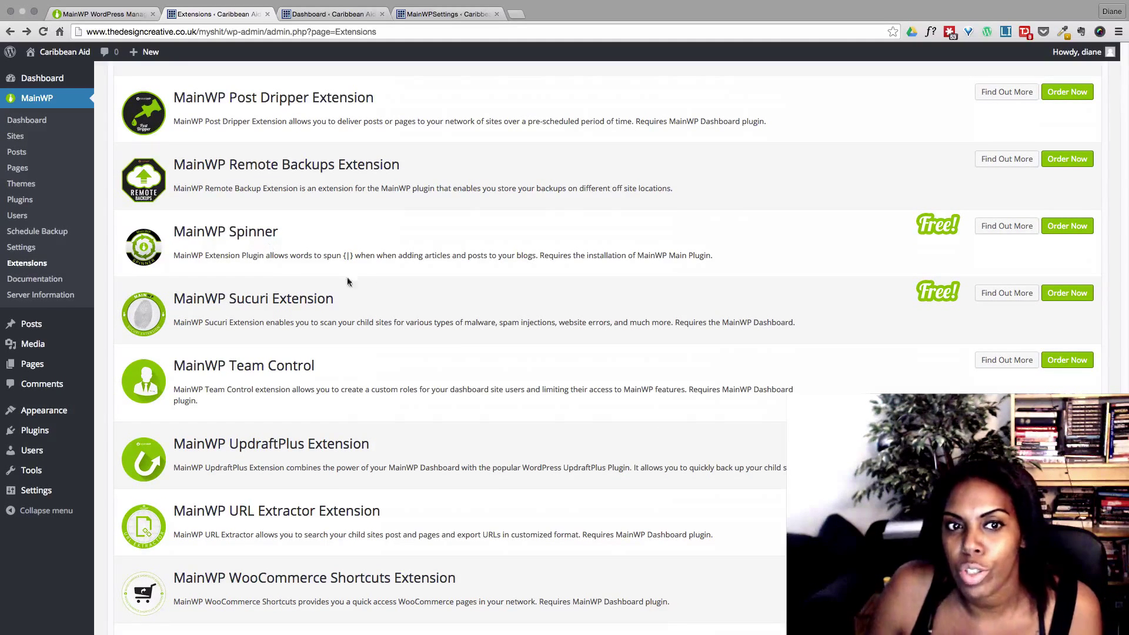
pyautogui.scroll(-1, 417, 283)
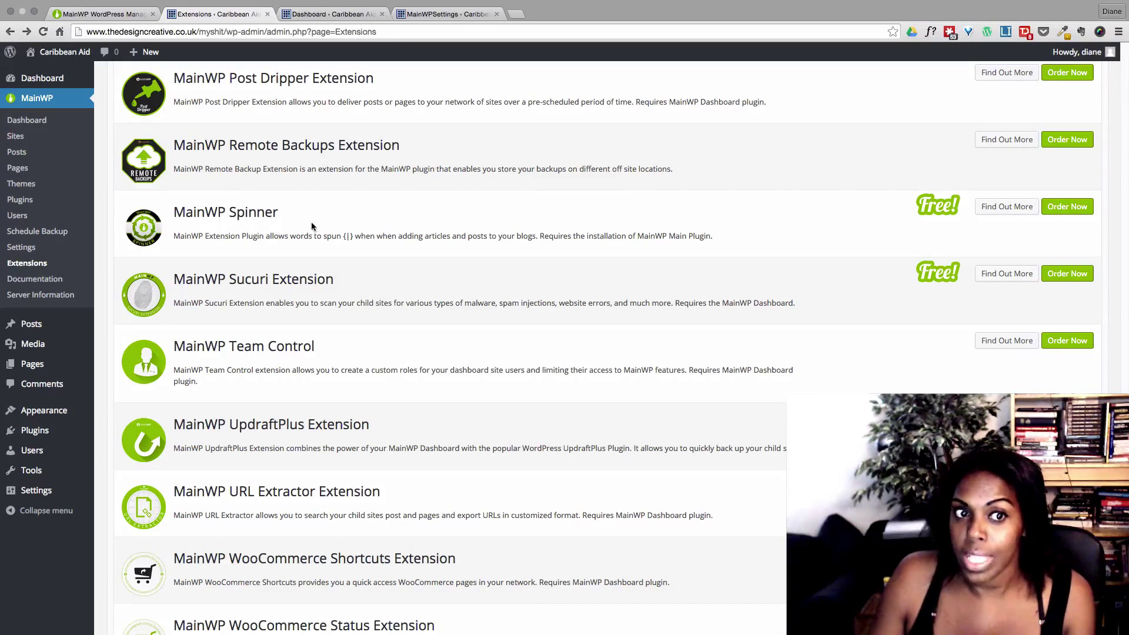
# Browse the extensions list, highlighting the Spinner, UpdraftPlus and WooCommerce Shortcuts extension names.
pyautogui.moveTo(279, 215); pyautogui.dragTo(186, 213)
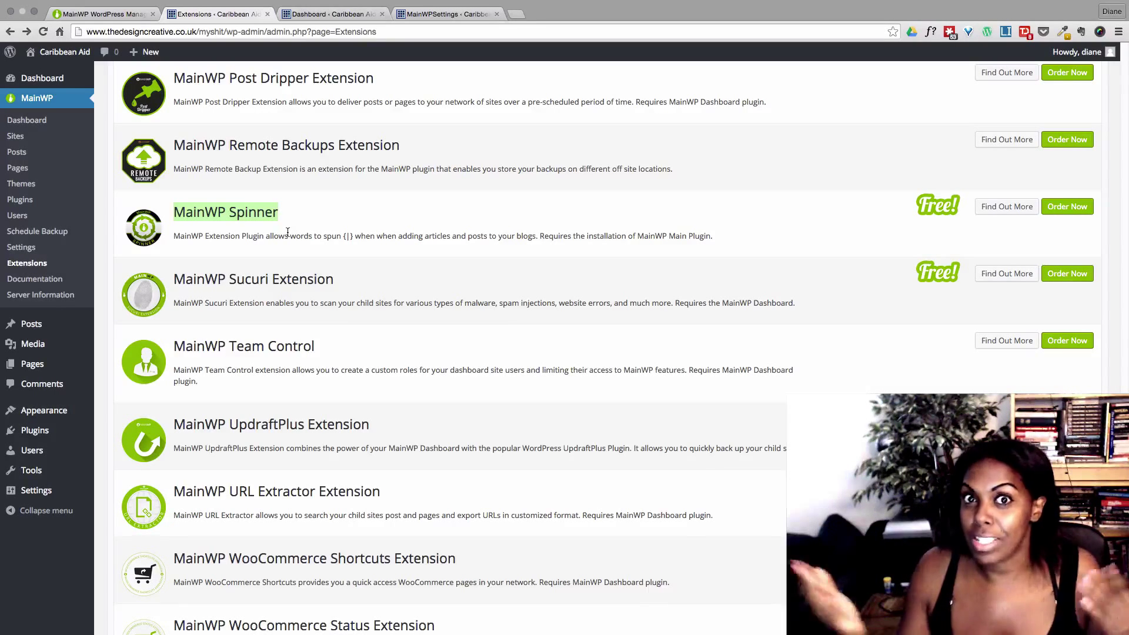
pyautogui.scroll(4, 287, 233)
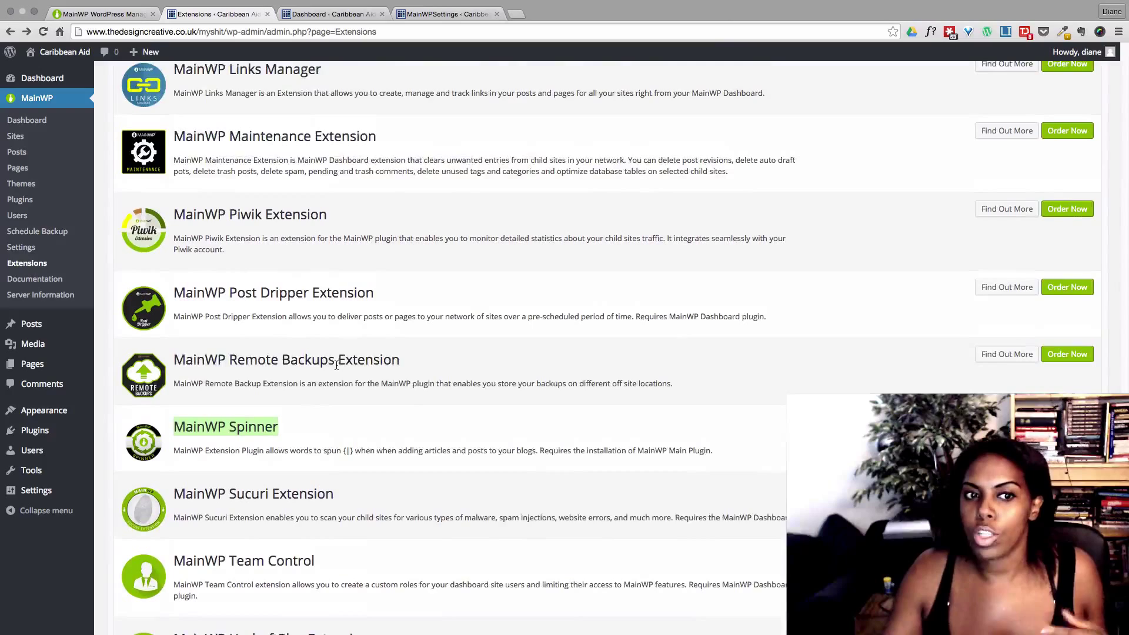
pyautogui.scroll(-2, 339, 374)
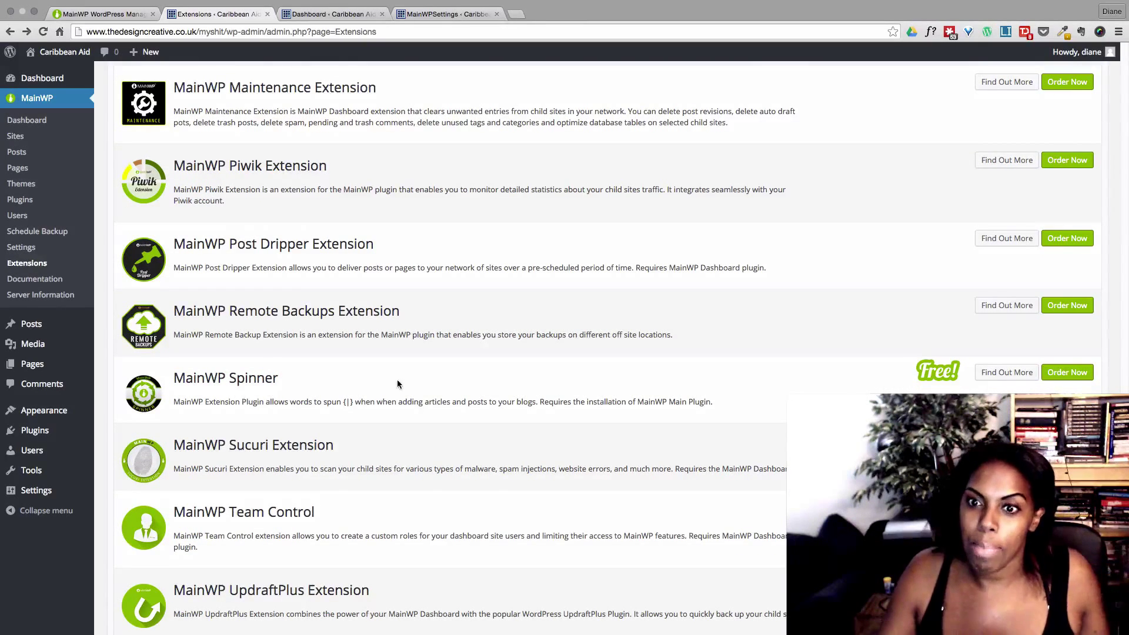
pyautogui.scroll(-2, 405, 380)
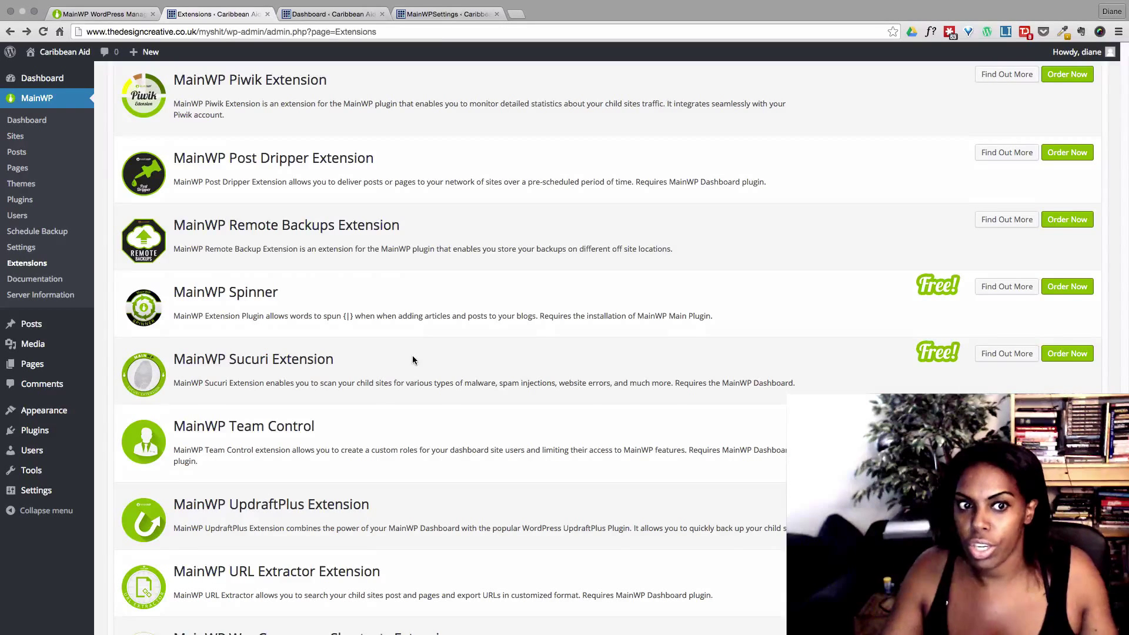
pyautogui.scroll(-3, 411, 355)
pyautogui.scroll(-7, 367, 361)
pyautogui.moveTo(238, 273); pyautogui.dragTo(298, 273)
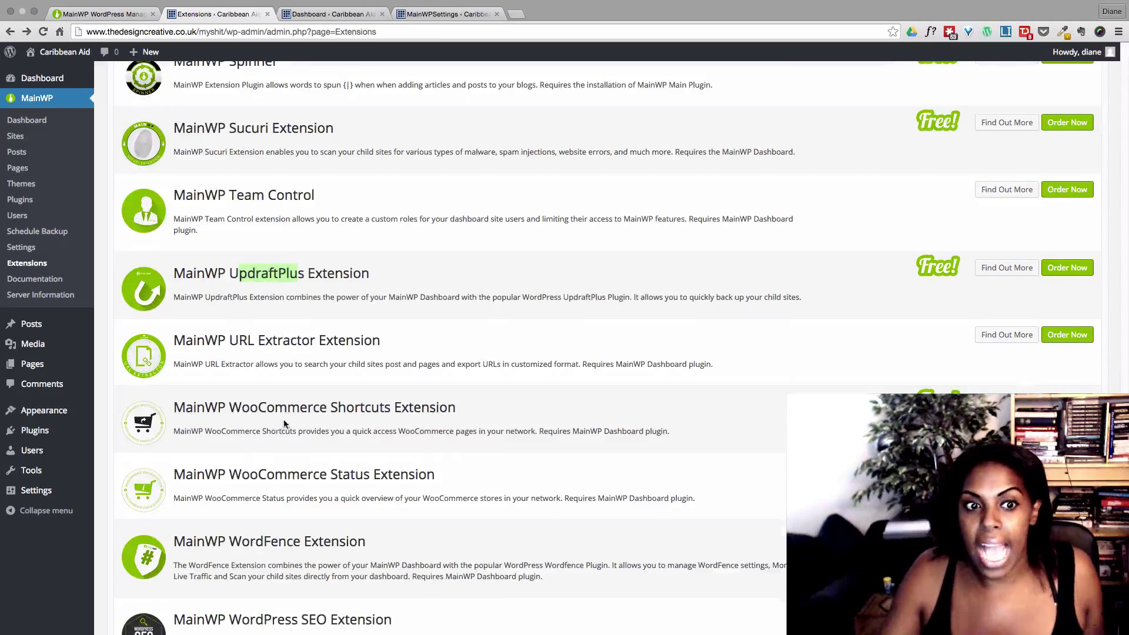
pyautogui.moveTo(216, 407); pyautogui.dragTo(479, 412)
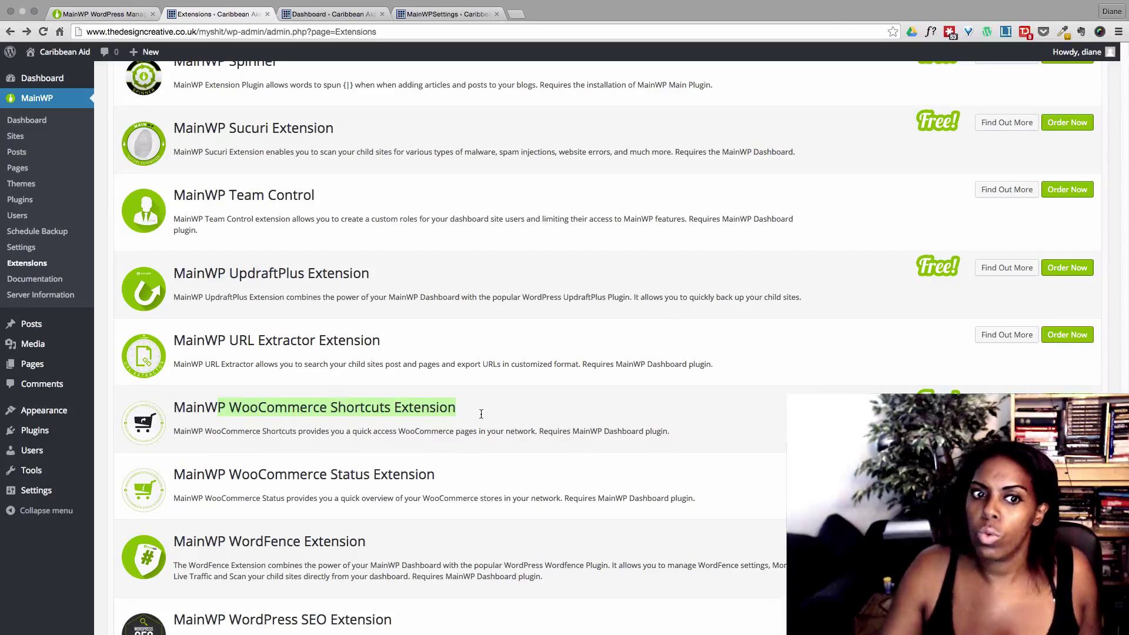
# Scroll back to the top of the Extensions page, toward the MainWP sidebar submenu.
pyautogui.scroll(20, 481, 379)
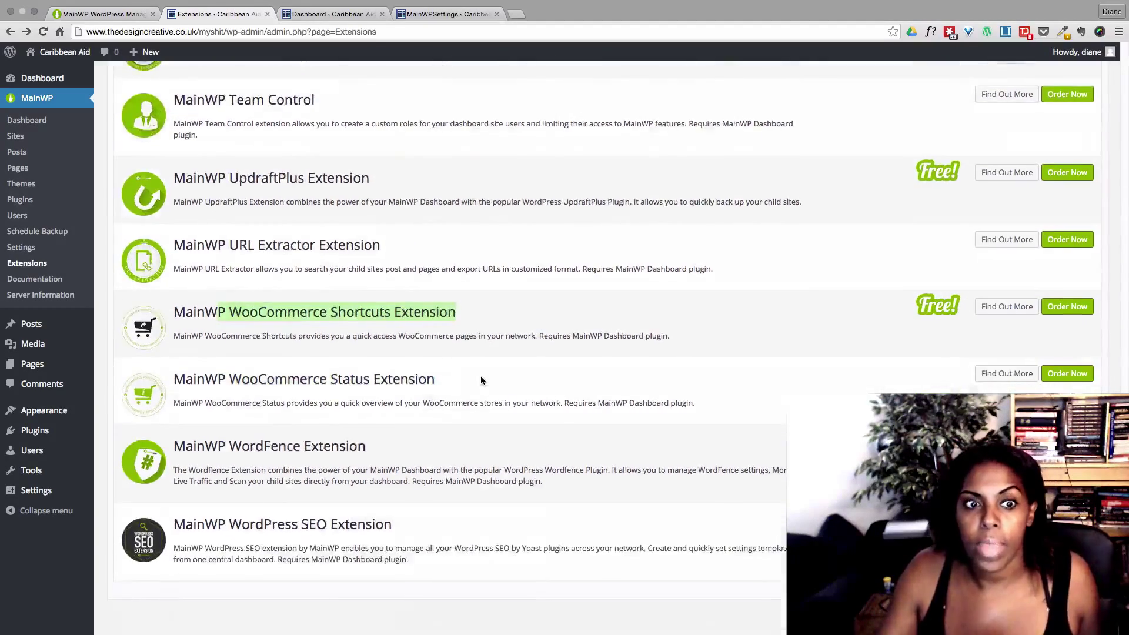
pyautogui.scroll(3, 302, 277)
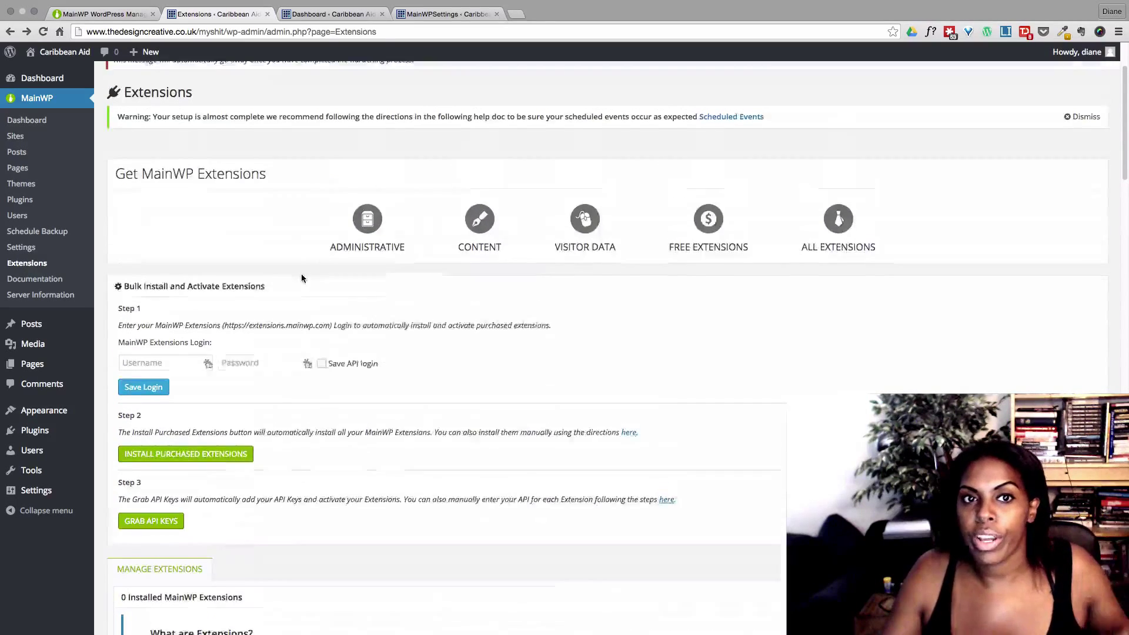
pyautogui.moveTo(28, 201)
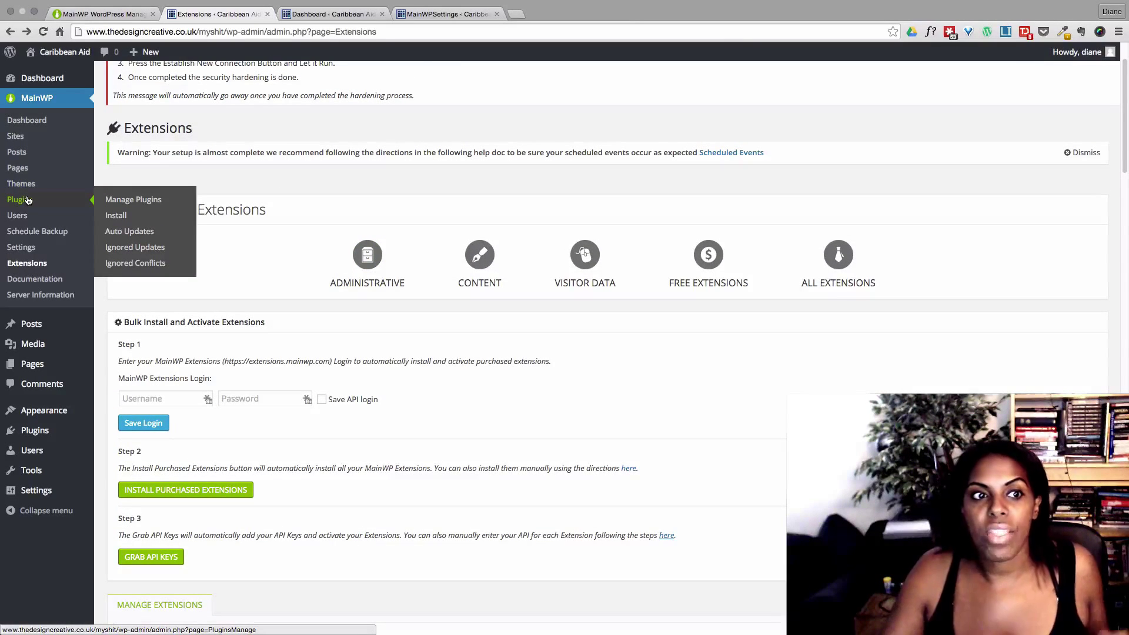
pyautogui.moveTo(27, 220)
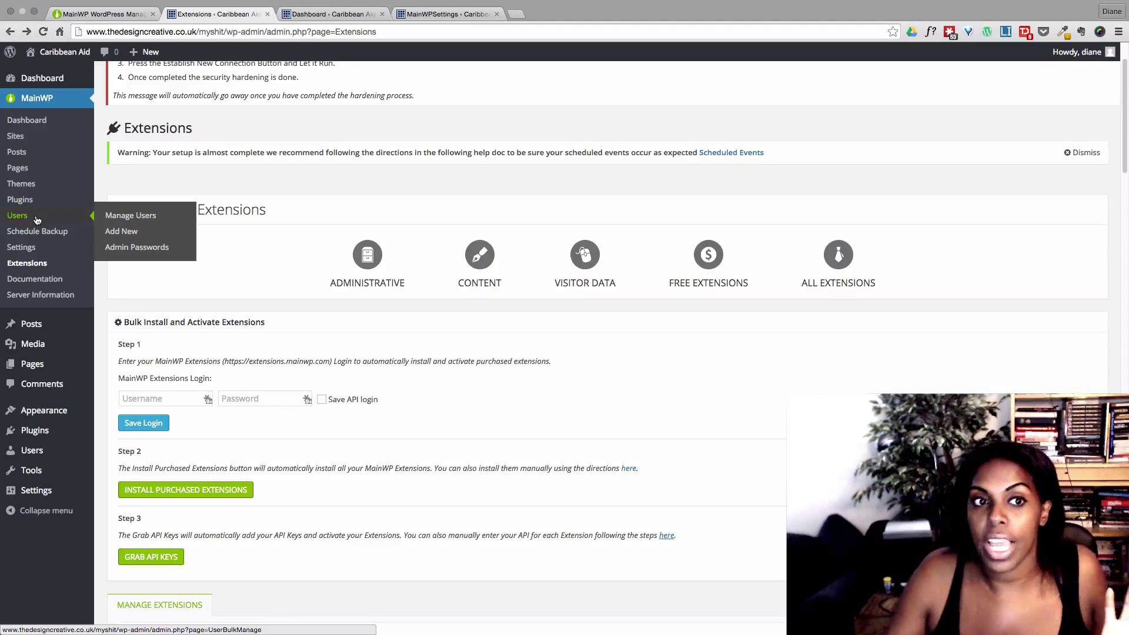
# Open MainWP Settings, view Advanced Options, Dashboard Options and MainWP Tools, then return to Dashboard.
pyautogui.click(21, 247)
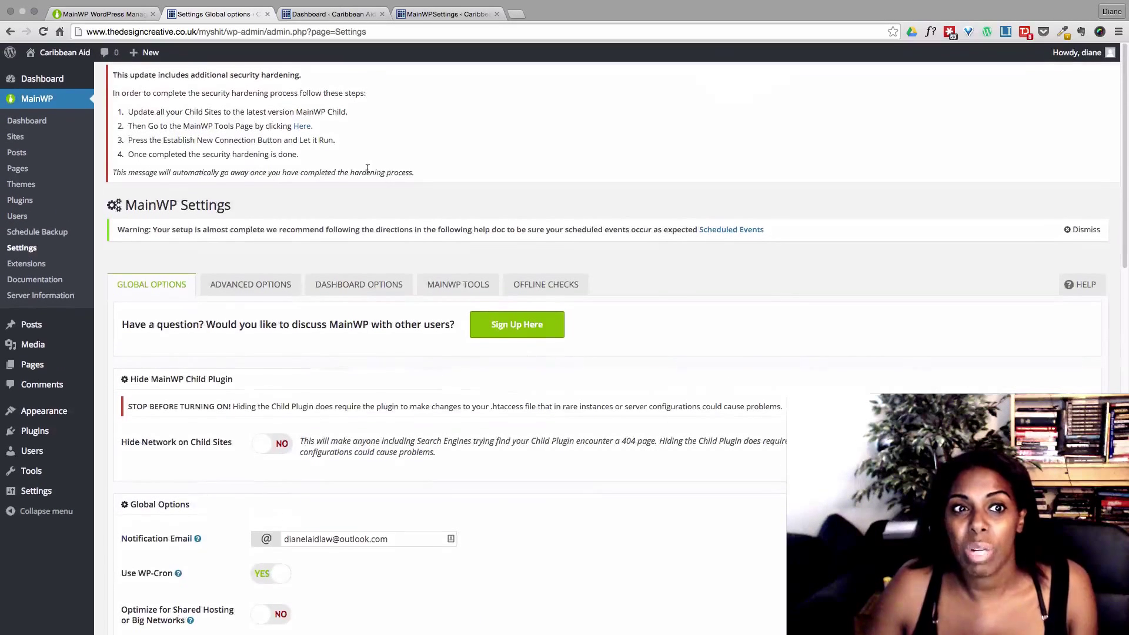
pyautogui.click(270, 287)
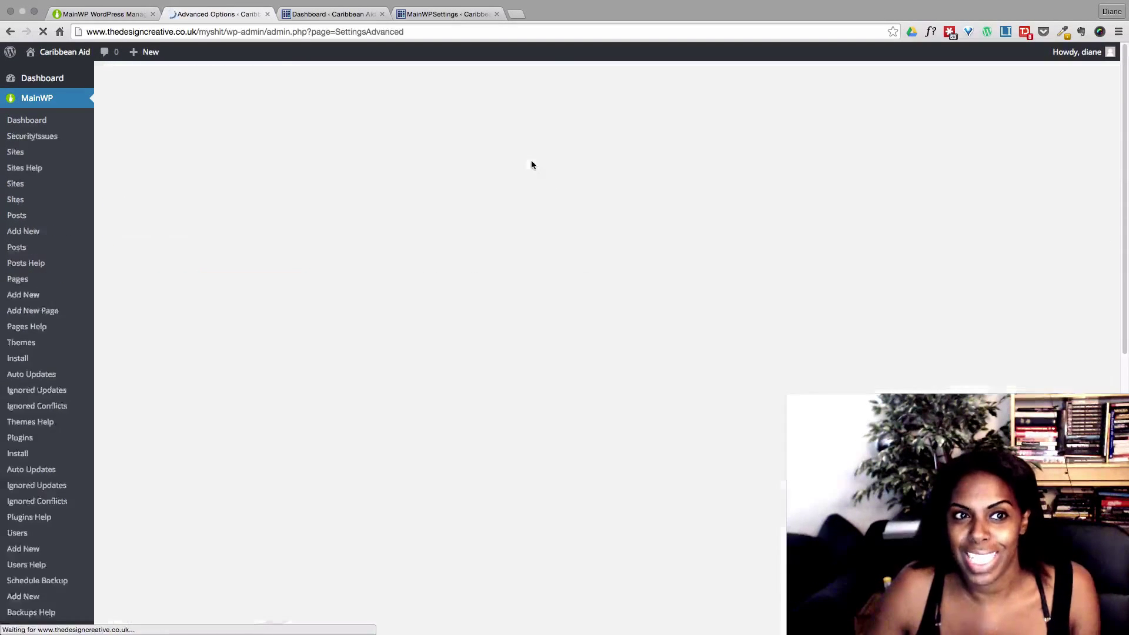
pyautogui.scroll(-2, 401, 312)
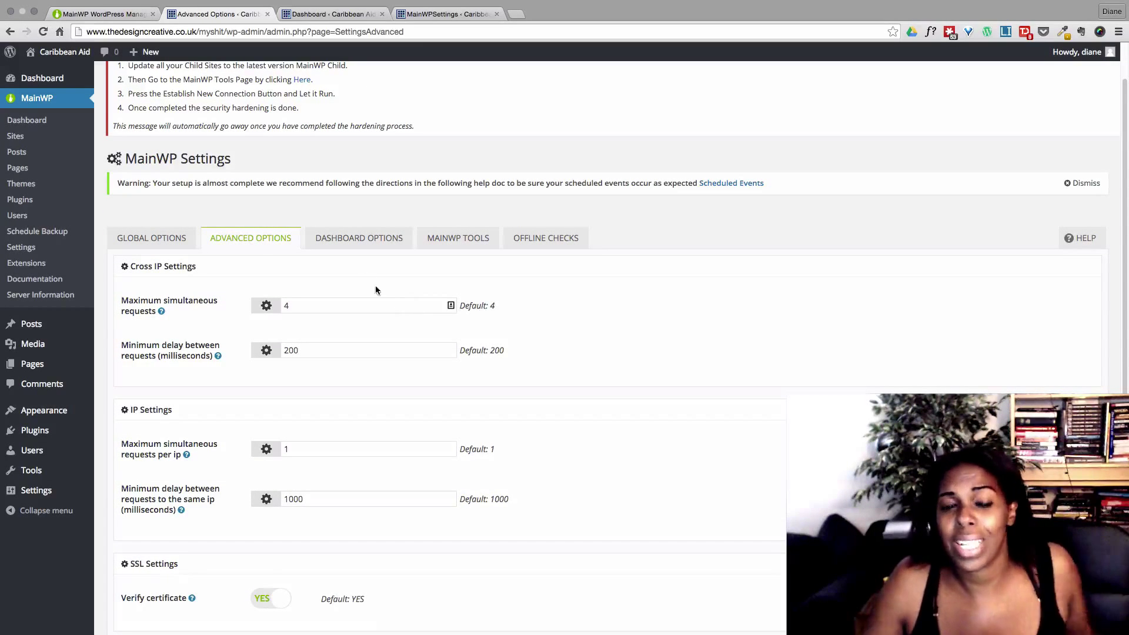
pyautogui.click(350, 237)
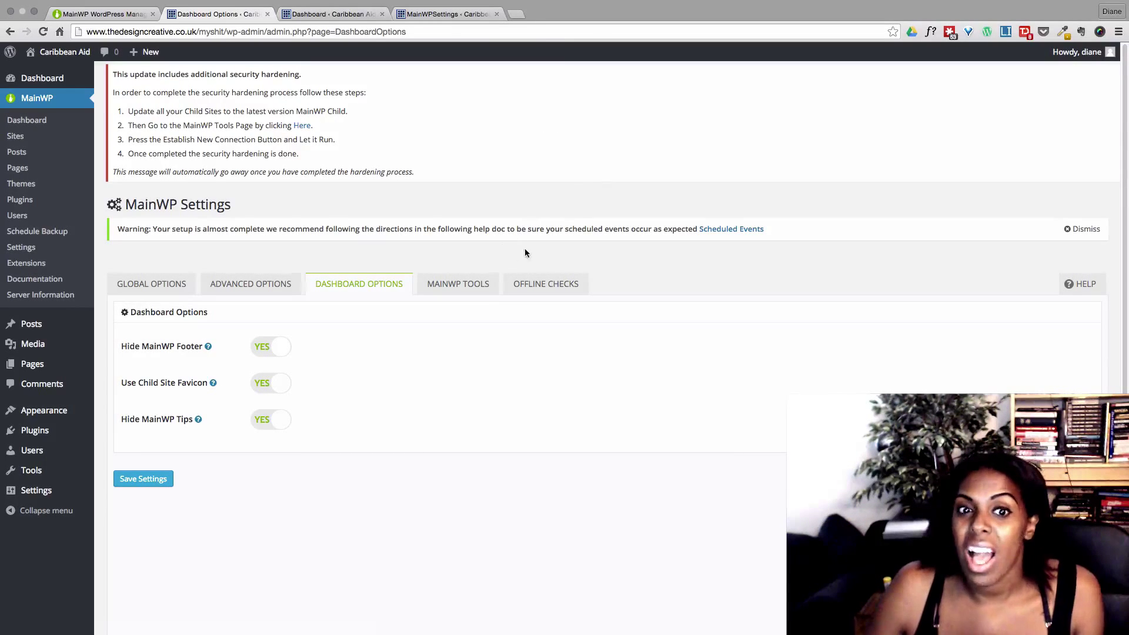
pyautogui.click(466, 284)
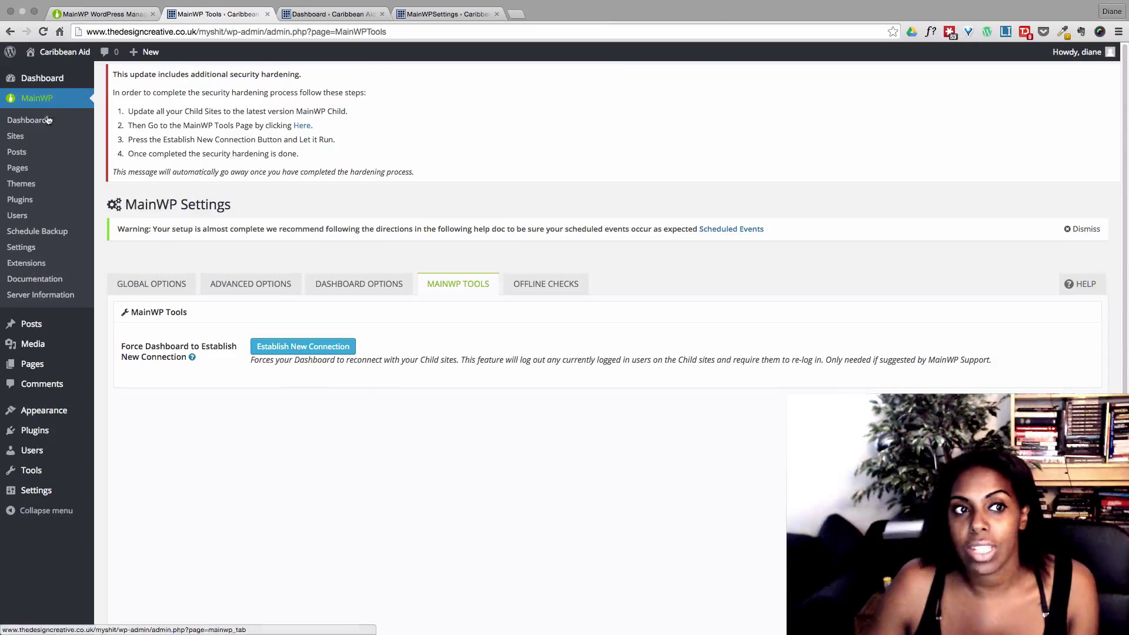
pyautogui.click(29, 120)
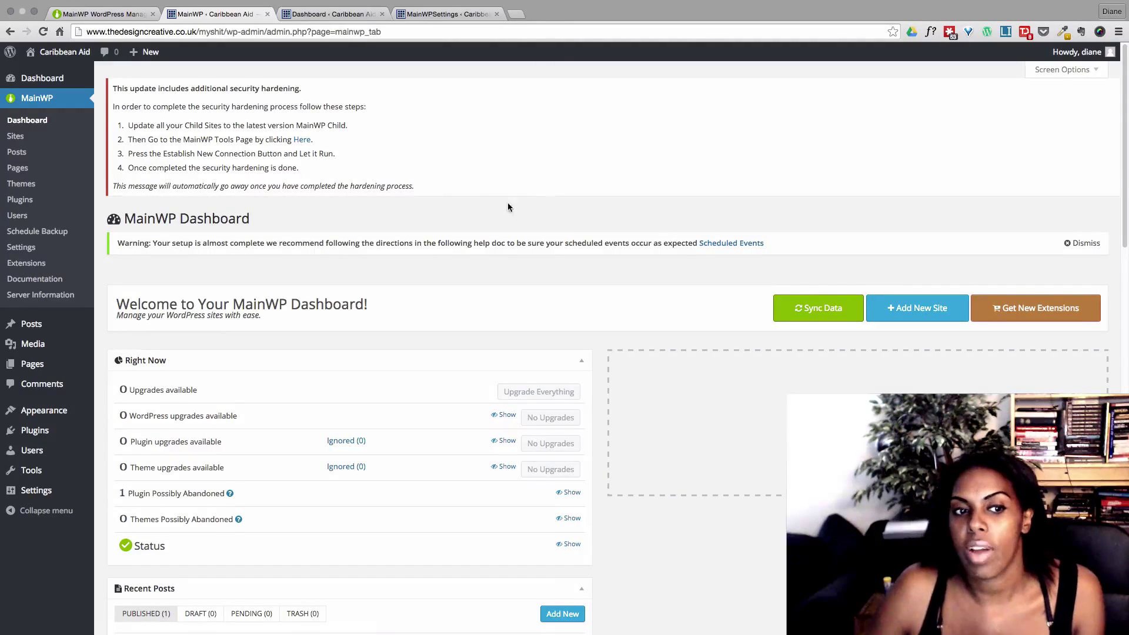
# Open the MainWP Sites list showing Caribbean Aid, last synced August 16, 2015 4:20 pm.
pyautogui.scroll(-3, 508, 207)
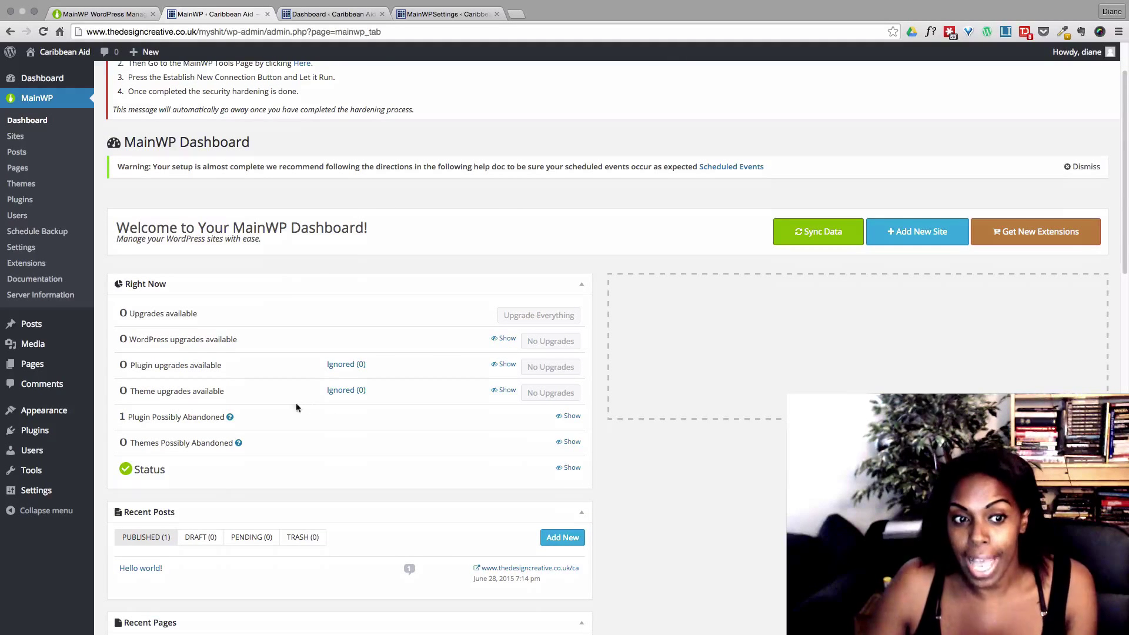
pyautogui.click(114, 151)
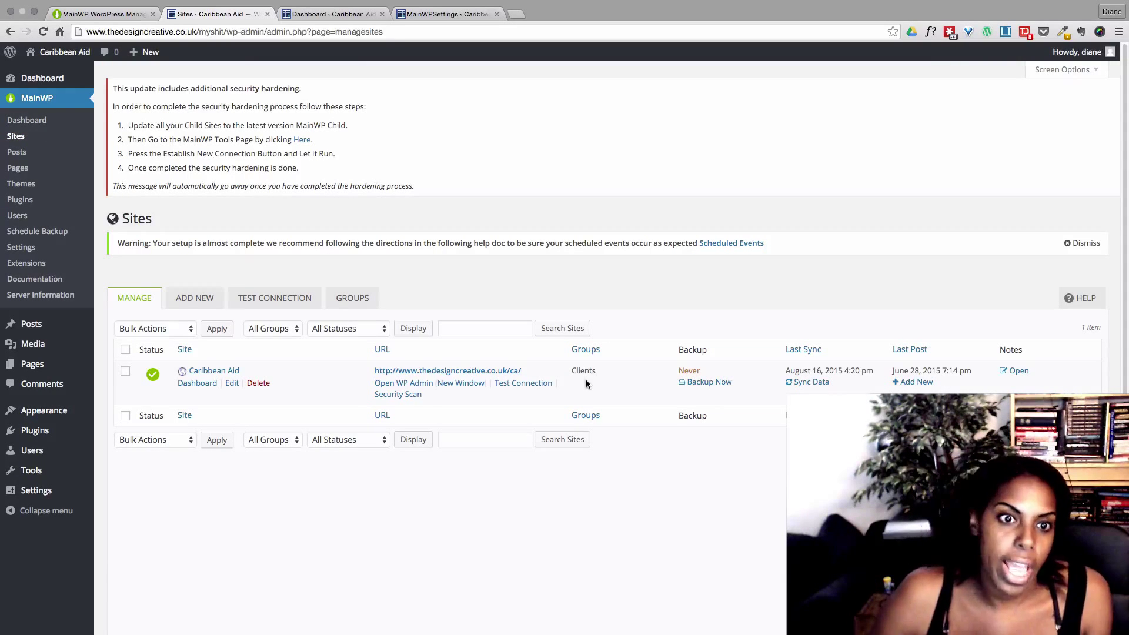
pyautogui.click(586, 349)
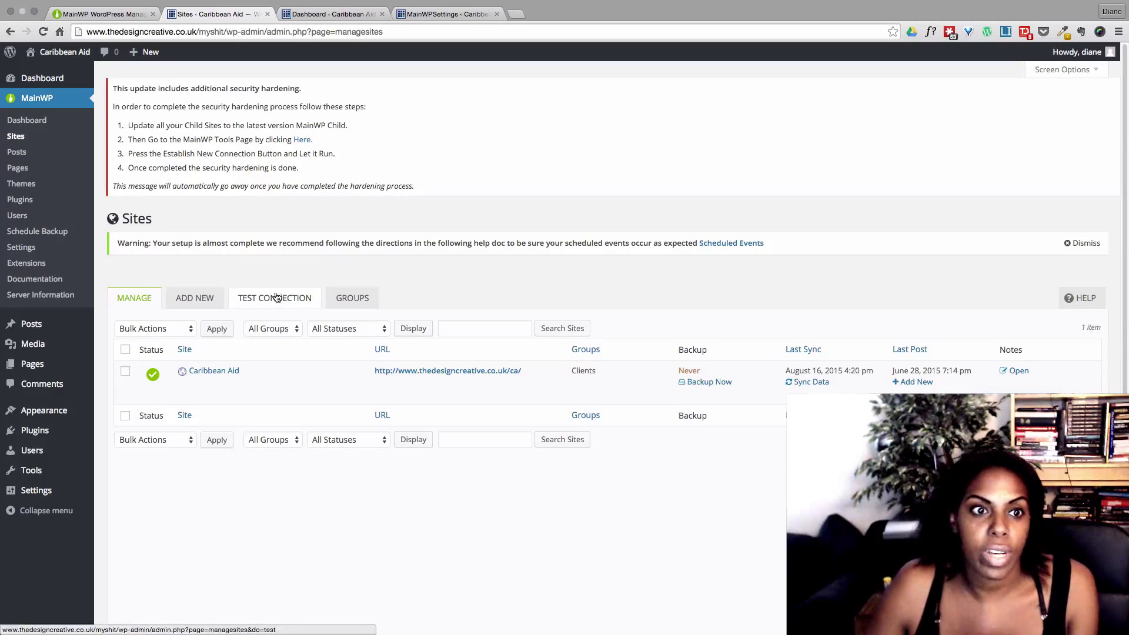
pyautogui.moveTo(63, 237)
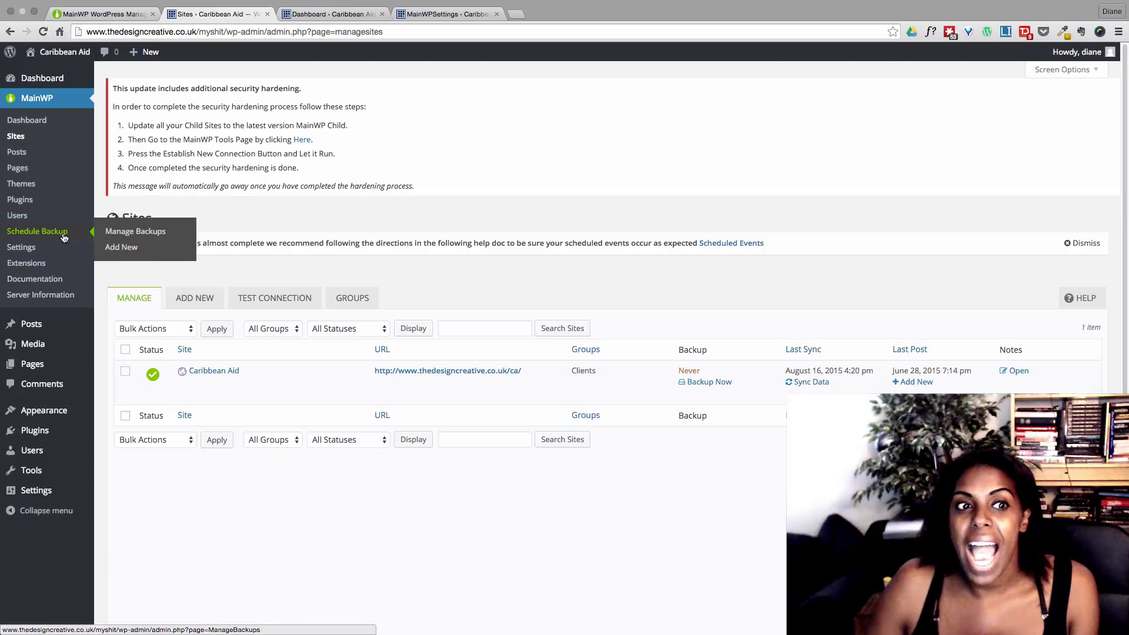